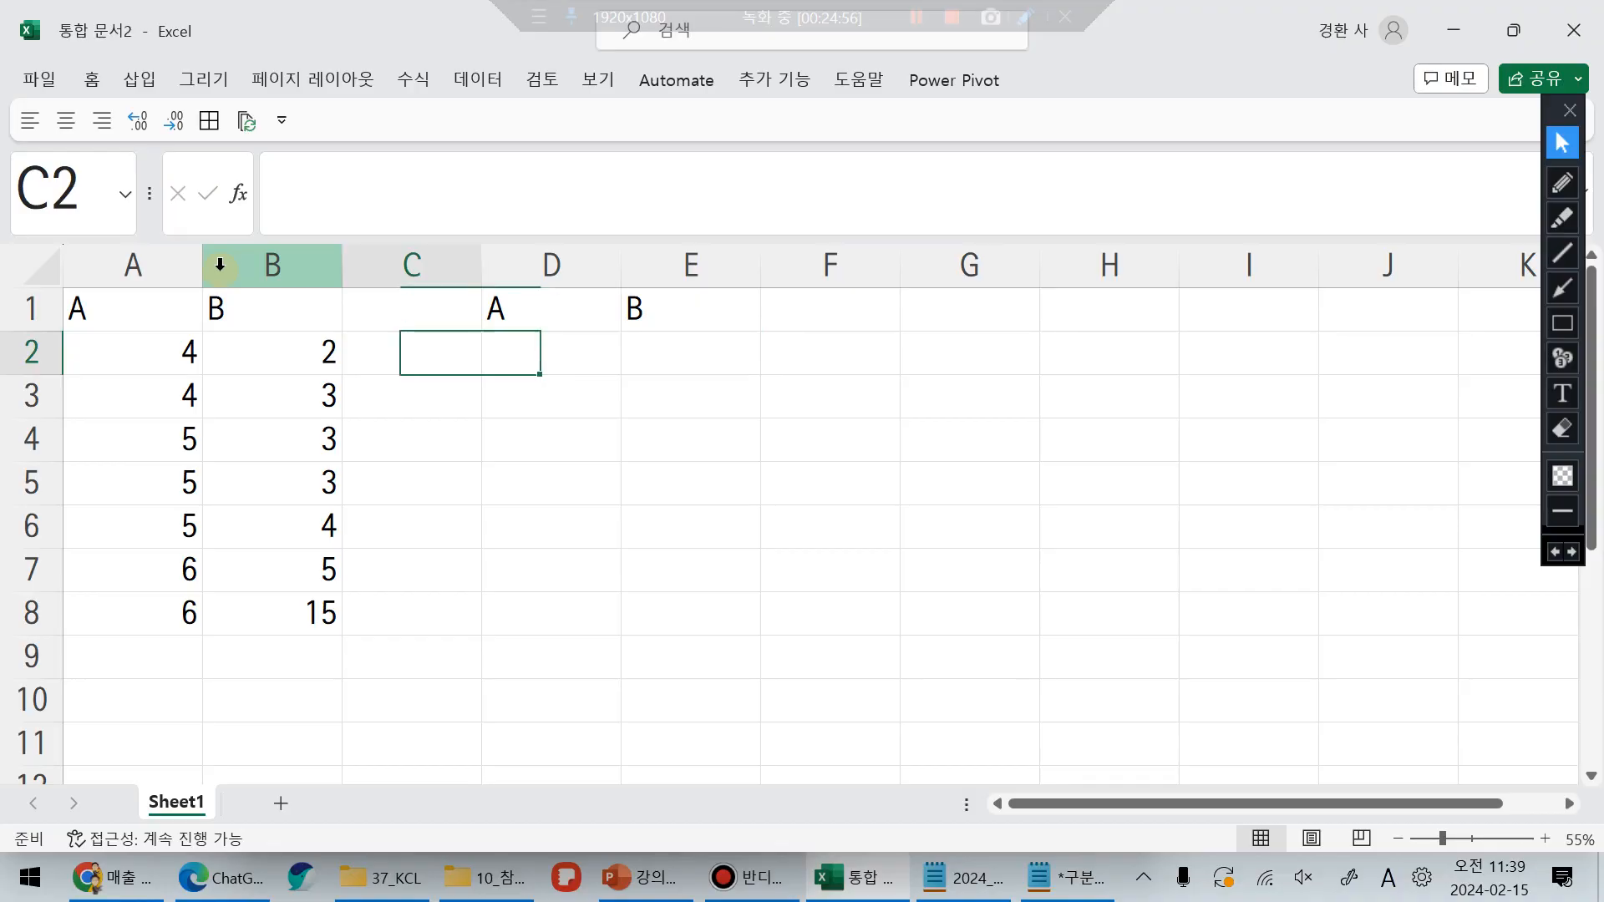
Step: Enter the row labels 개수, 평균, 최소 and 최대 in cells C2 to C5
key(Hangul)
text(ㄱ개수)
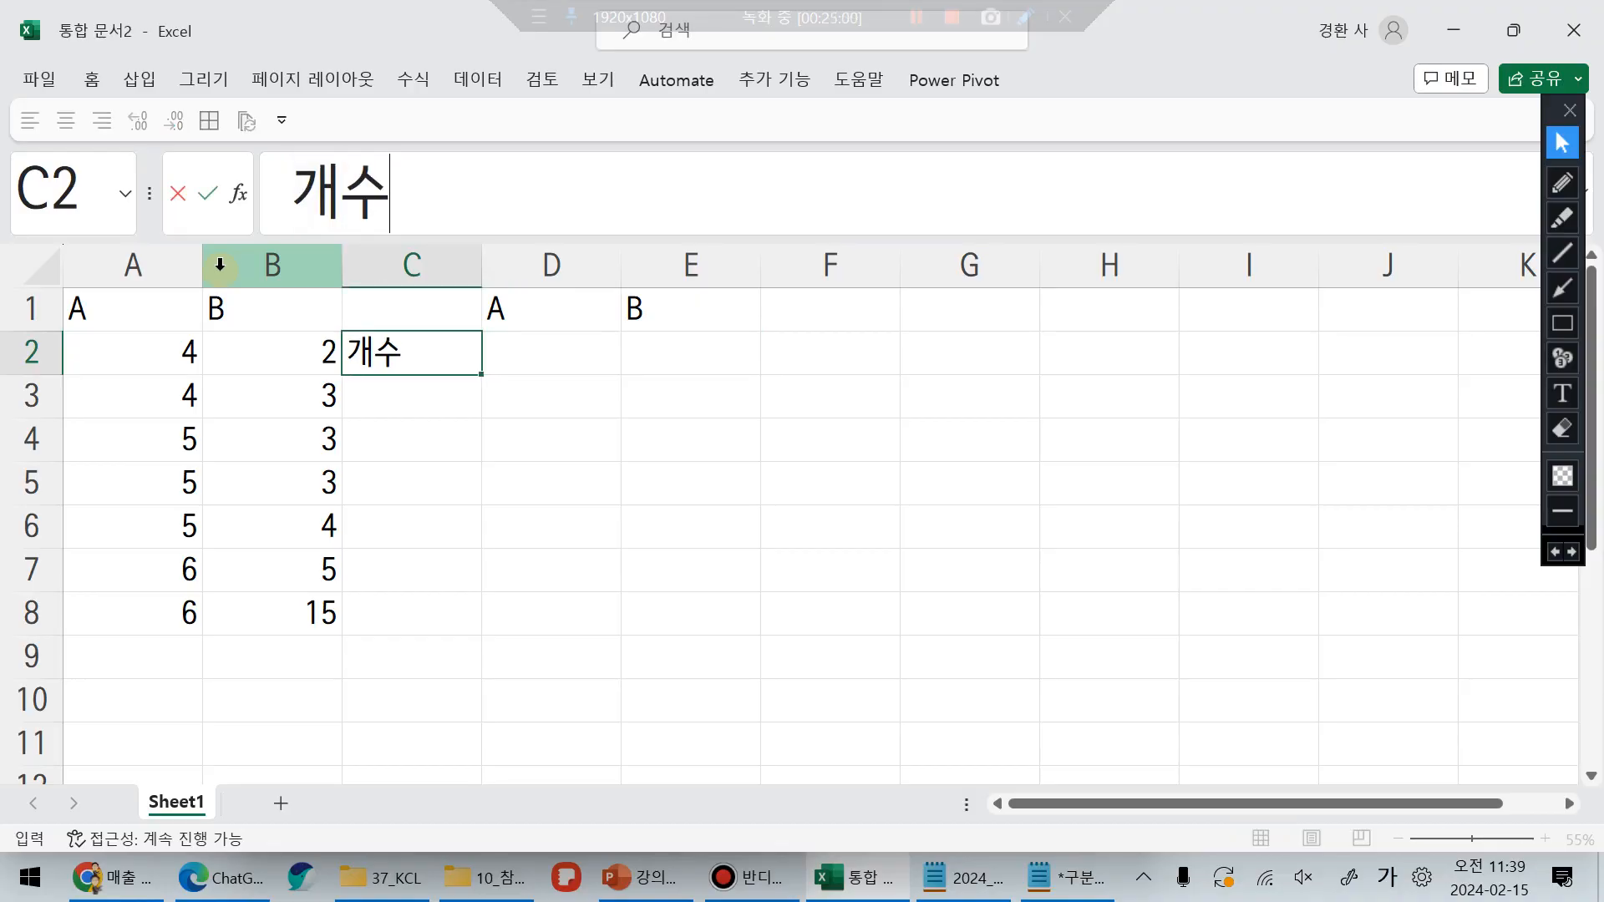
key(Return)
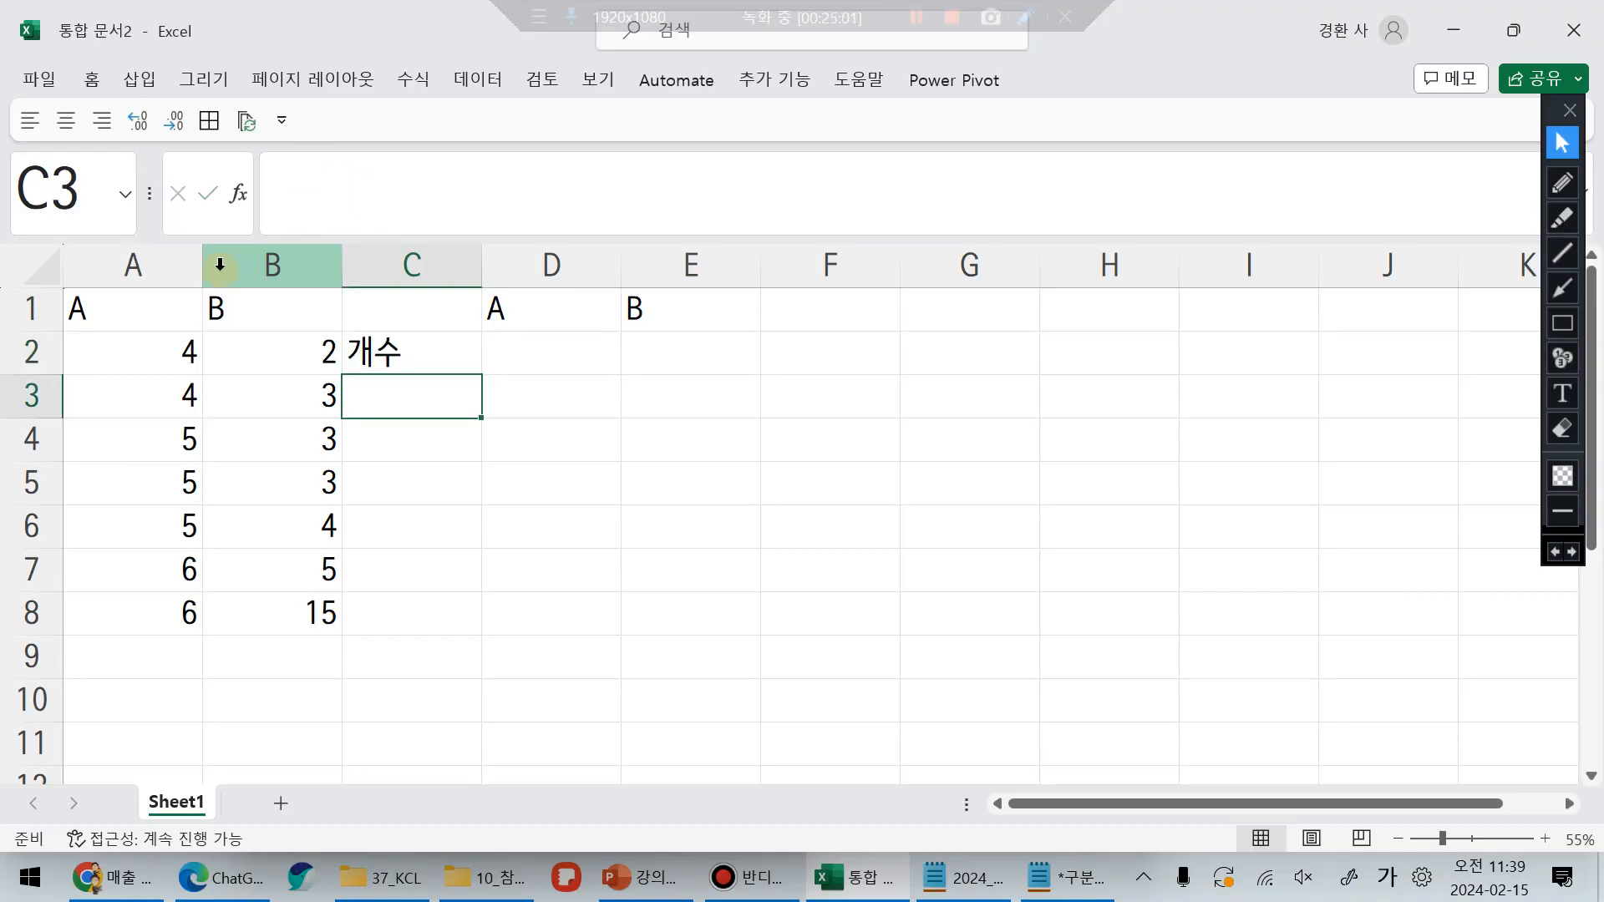
text(ㅍ)
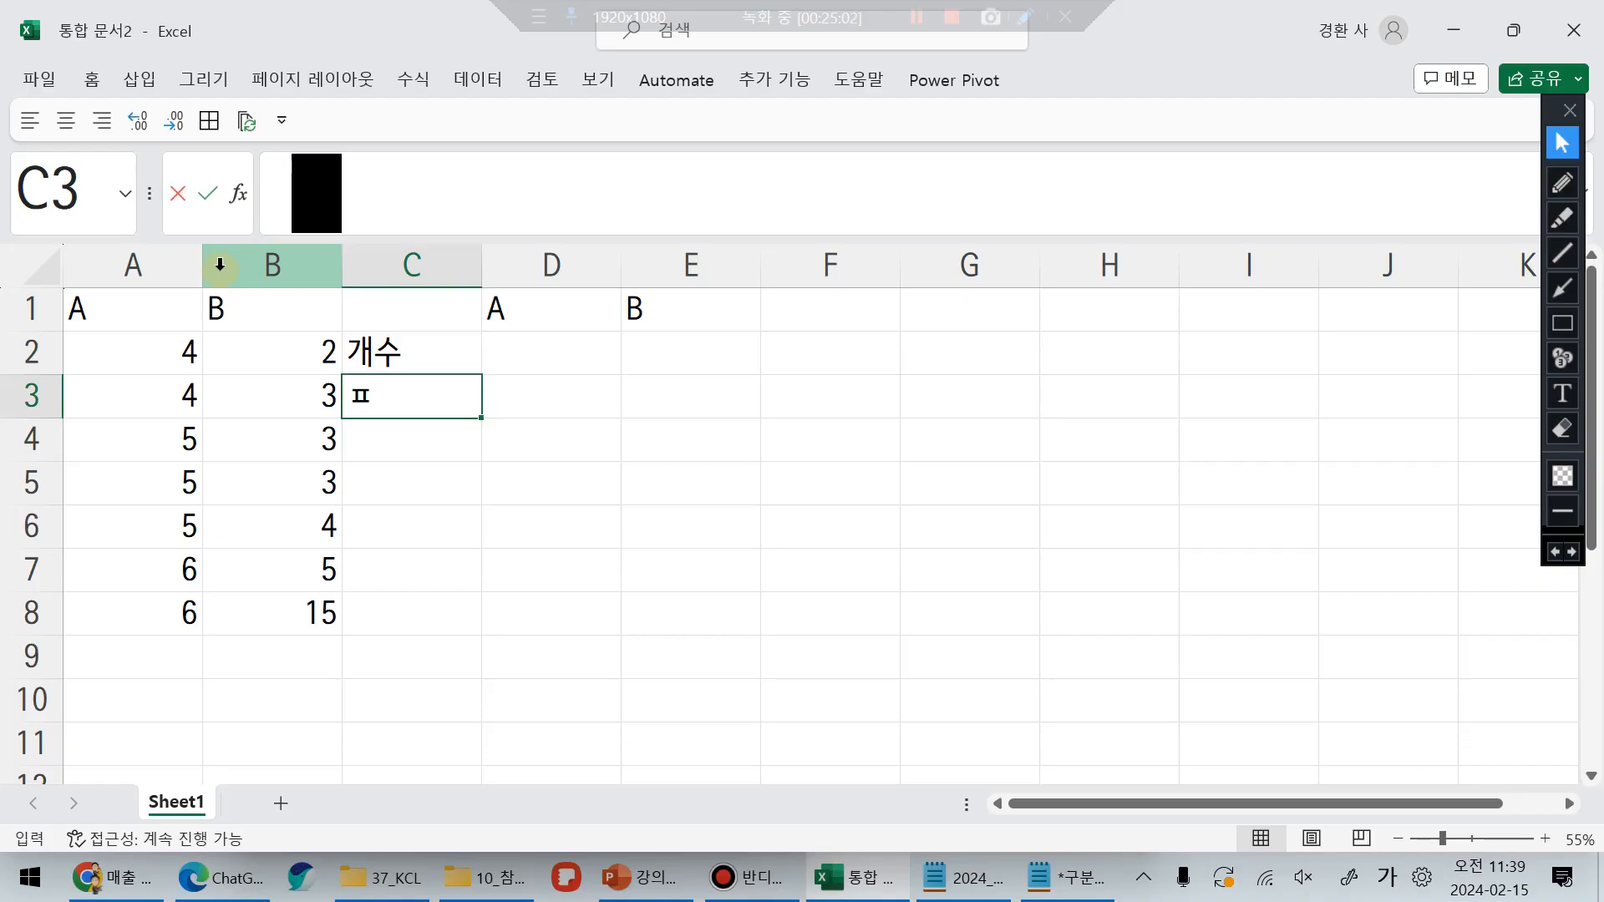
text(평균)
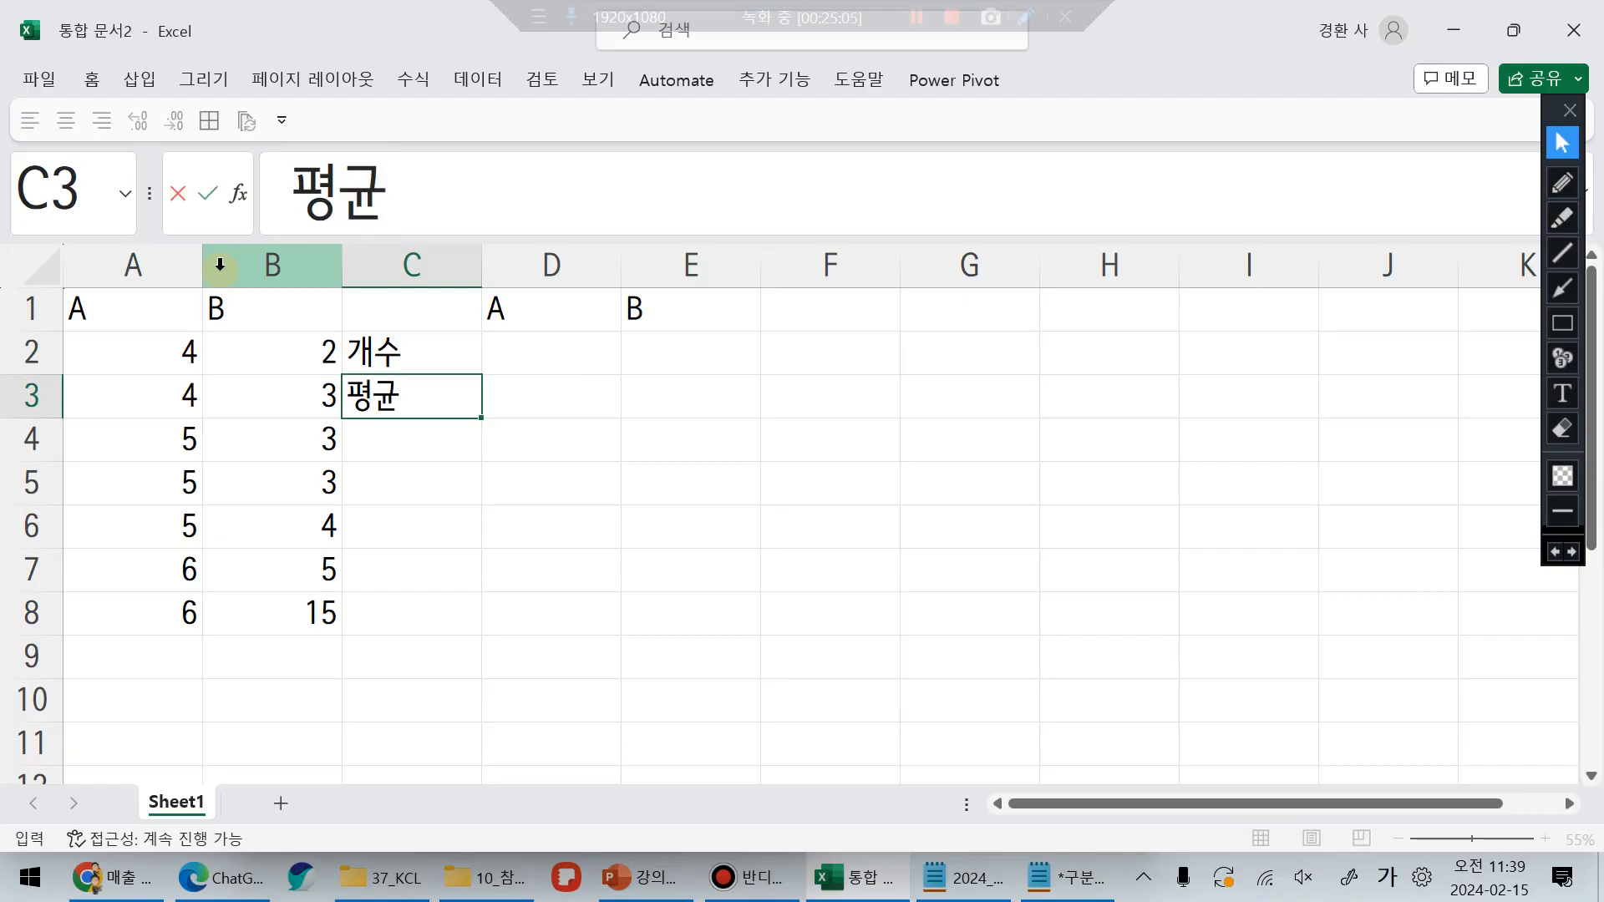
key(Return)
text(ㅊ)
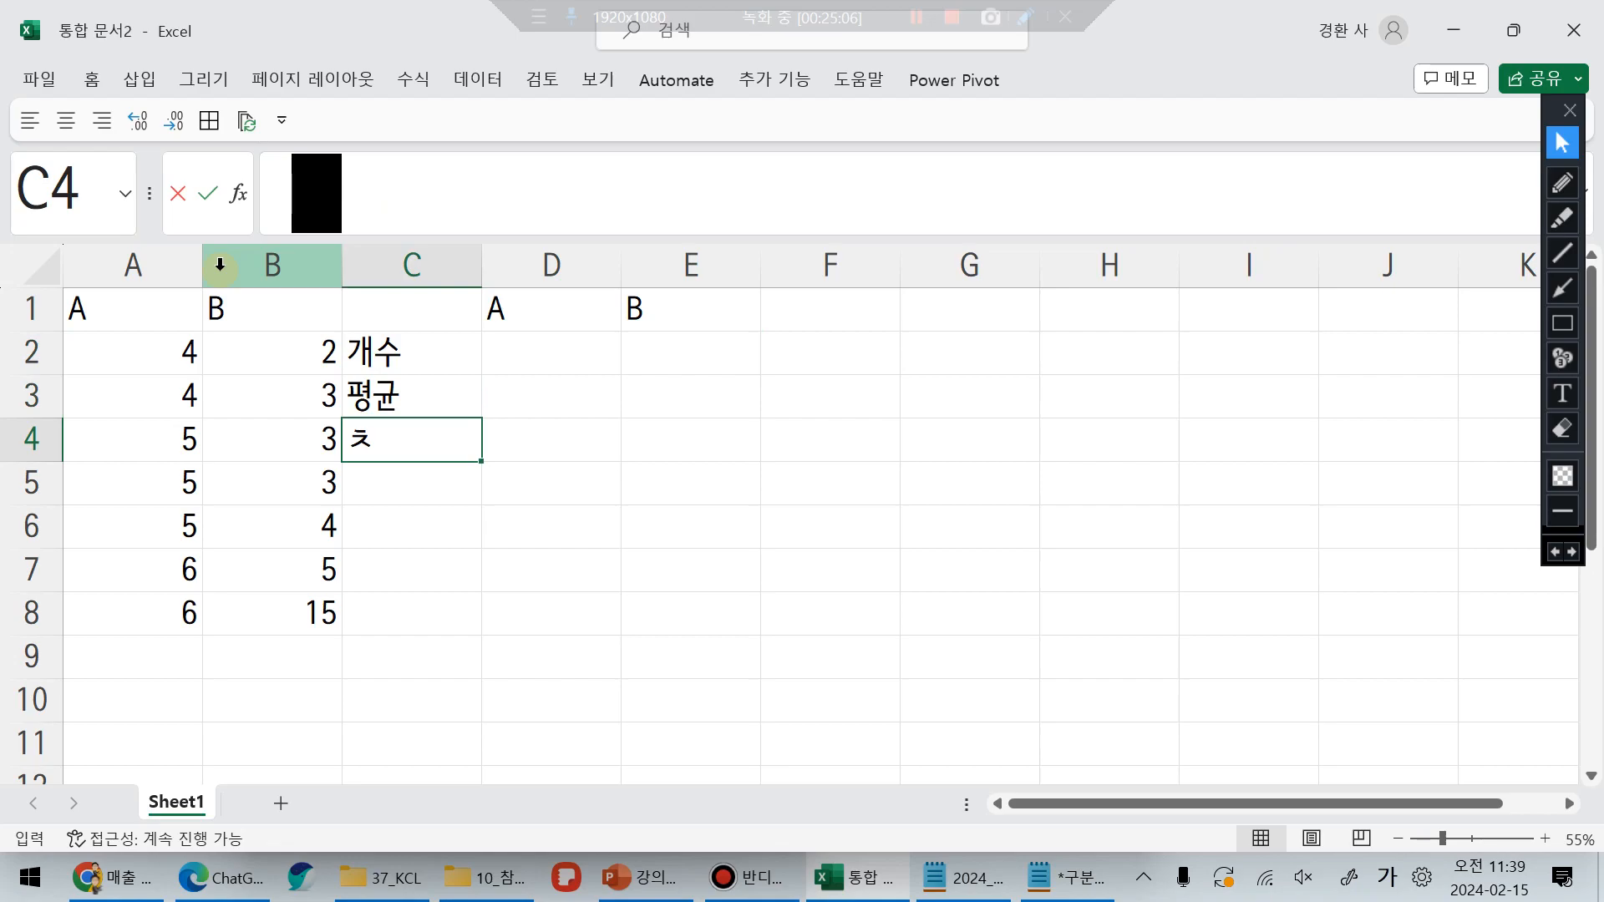
text(최소)
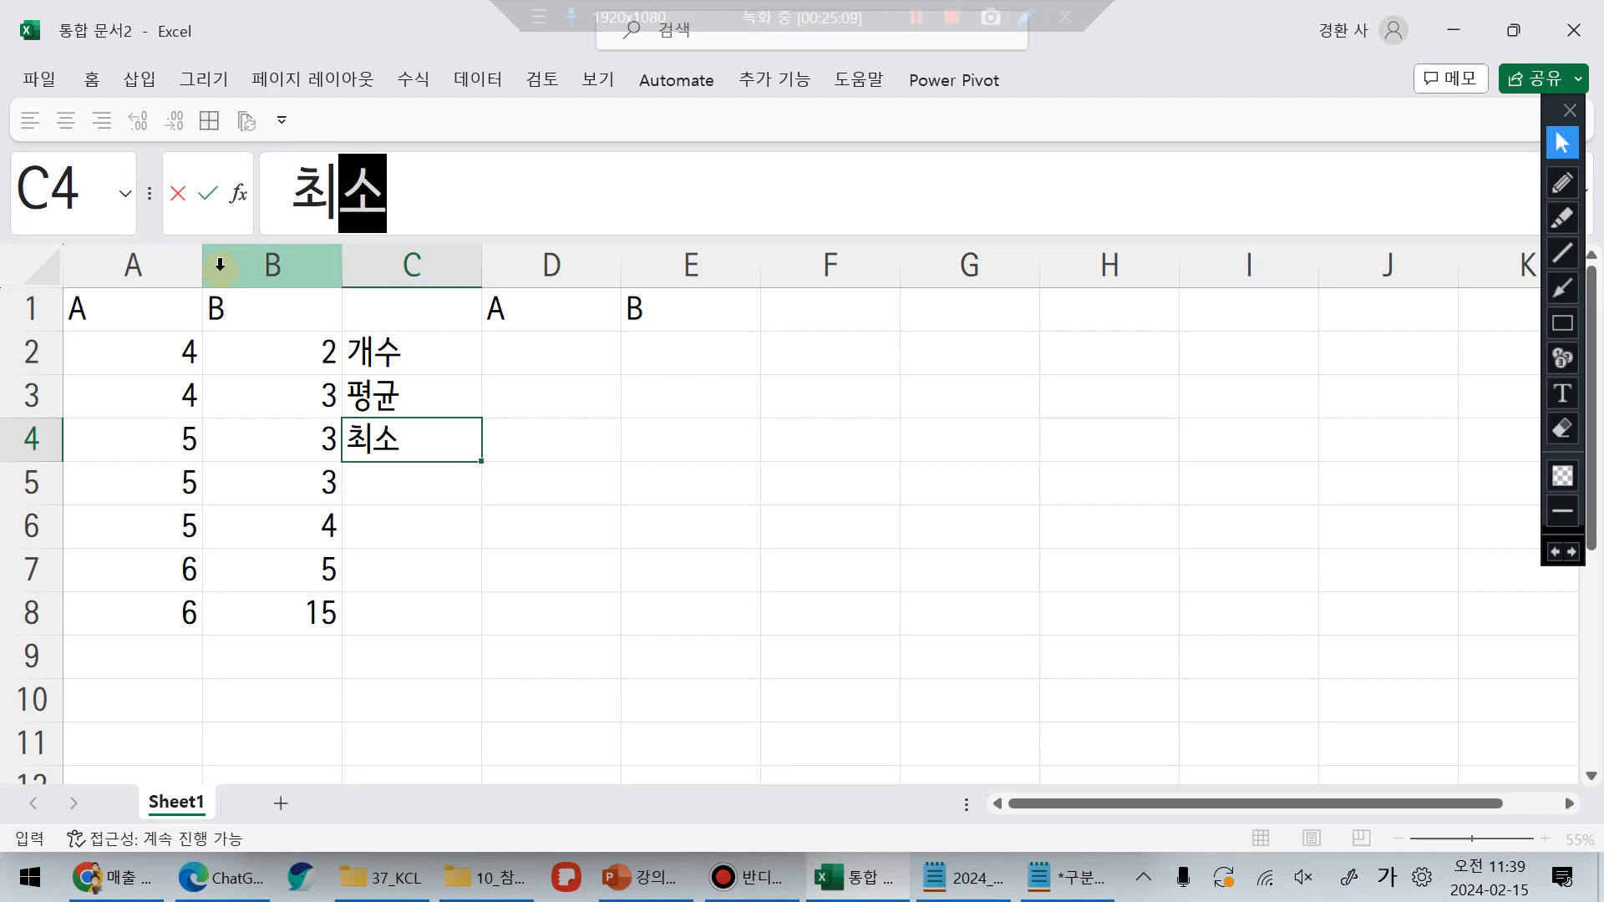
key(Return)
text(최대)
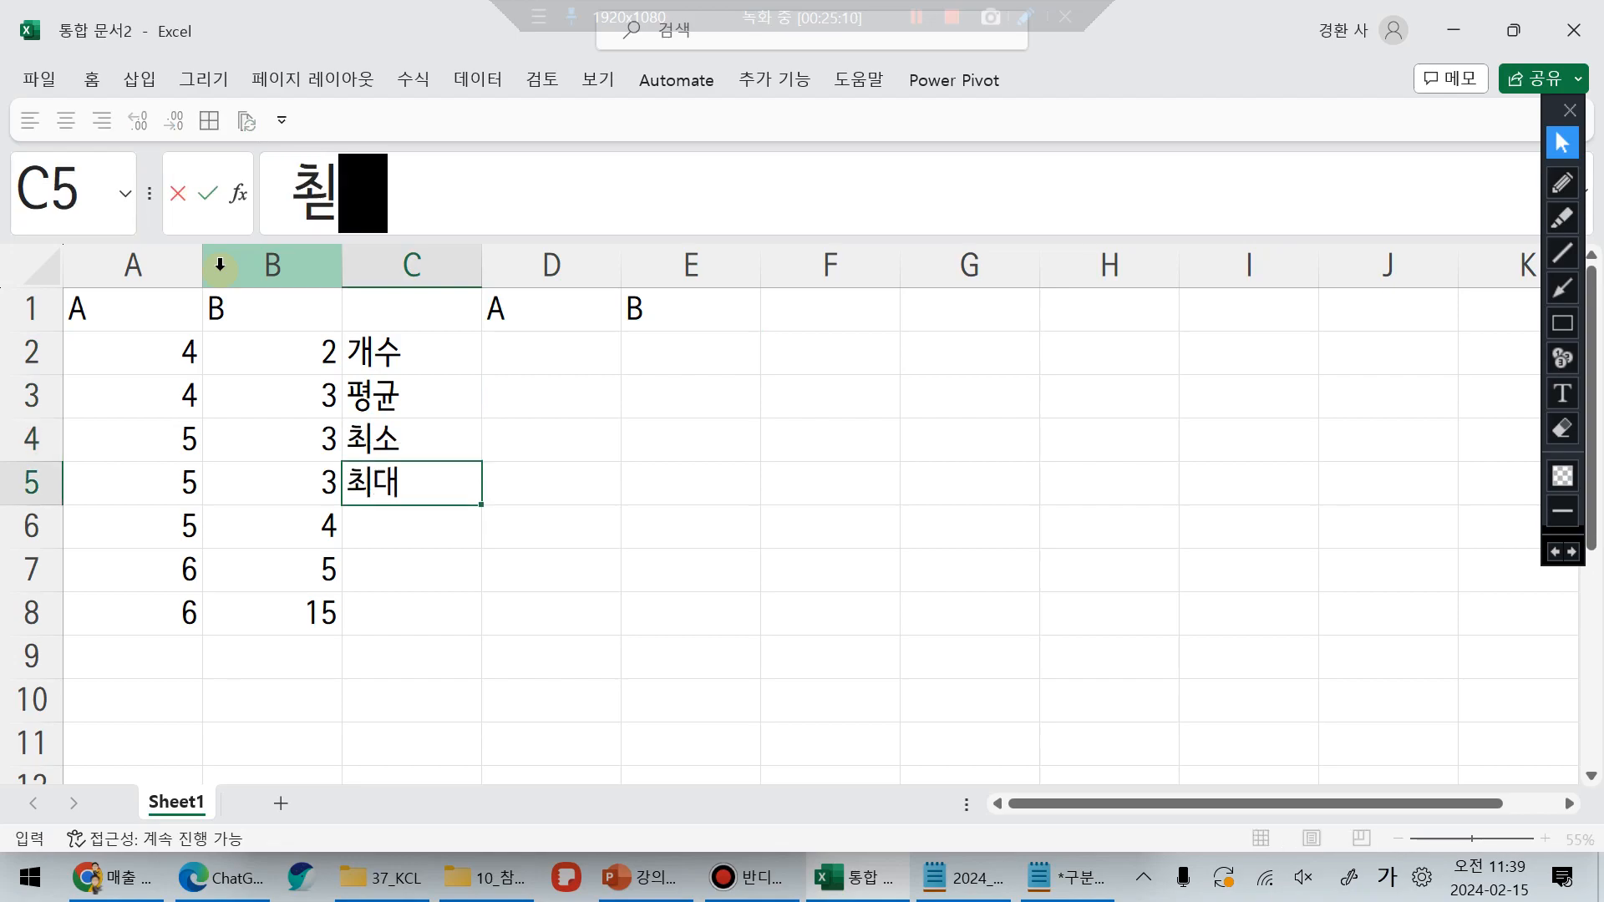
key(Return)
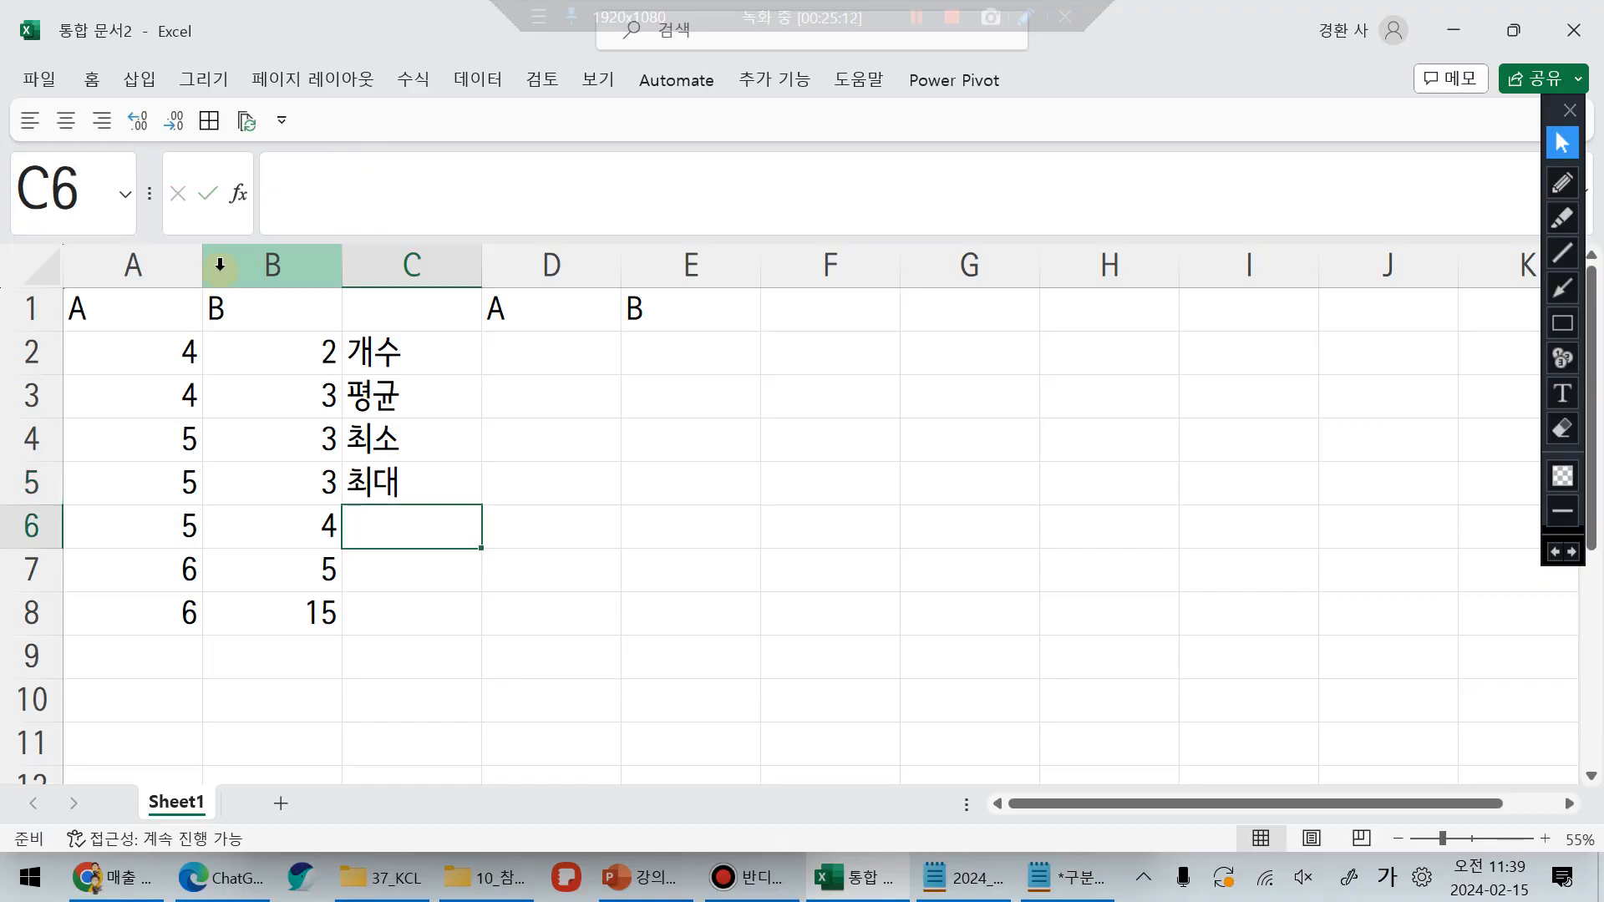
Step: Add the row labels 중앙값, 최빈값 and 중점치 in cells C6 to C8
text(중앙값)
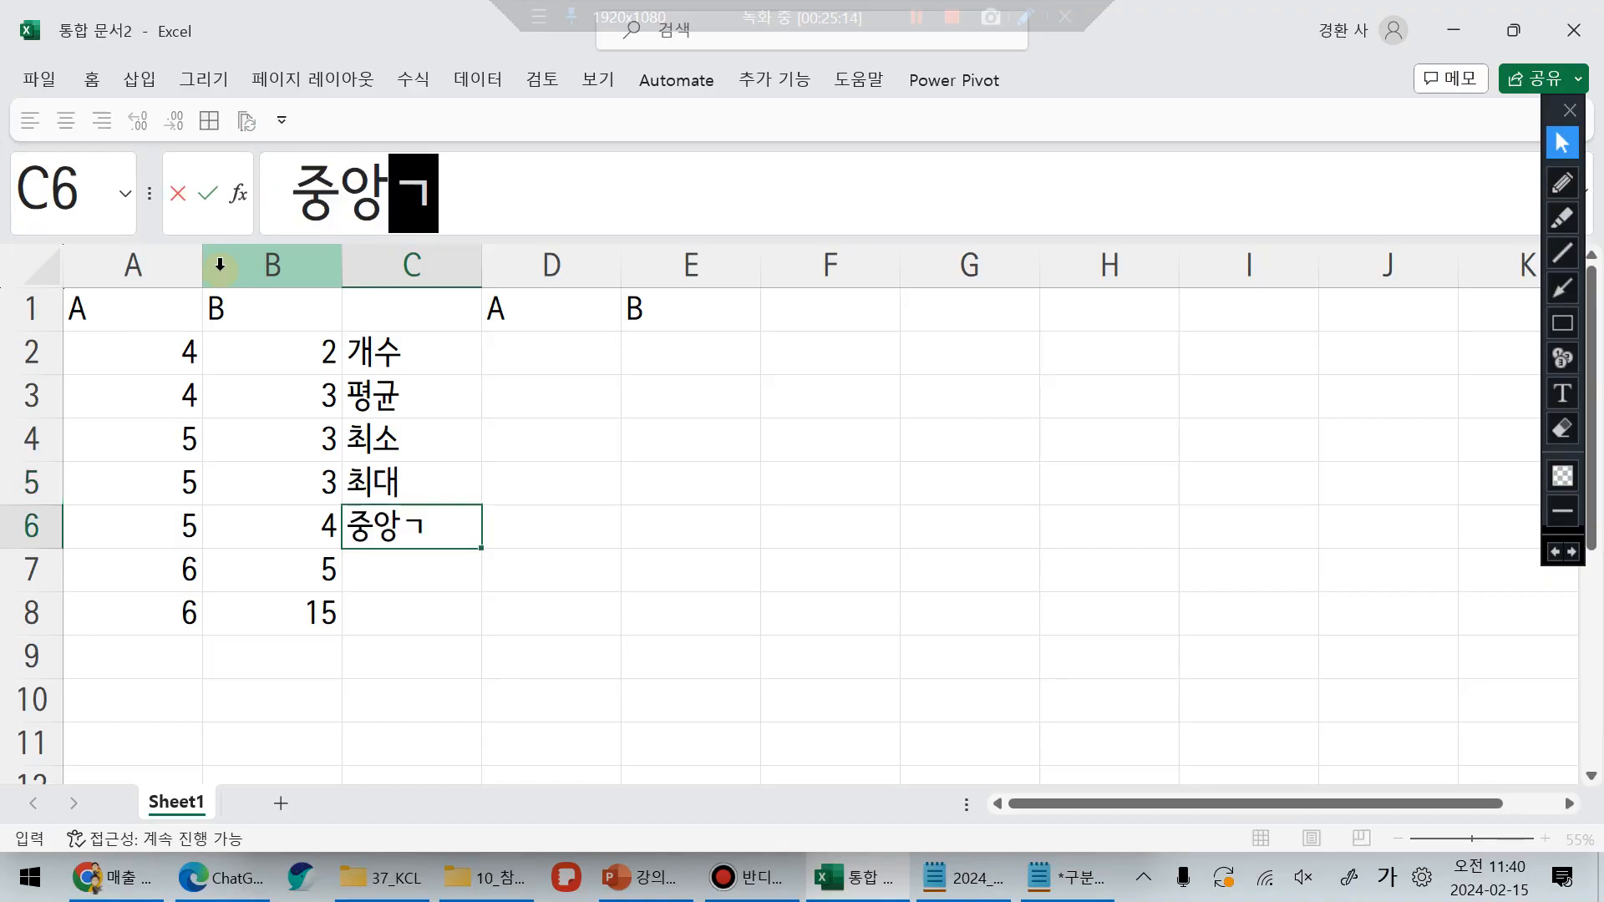
key(Return)
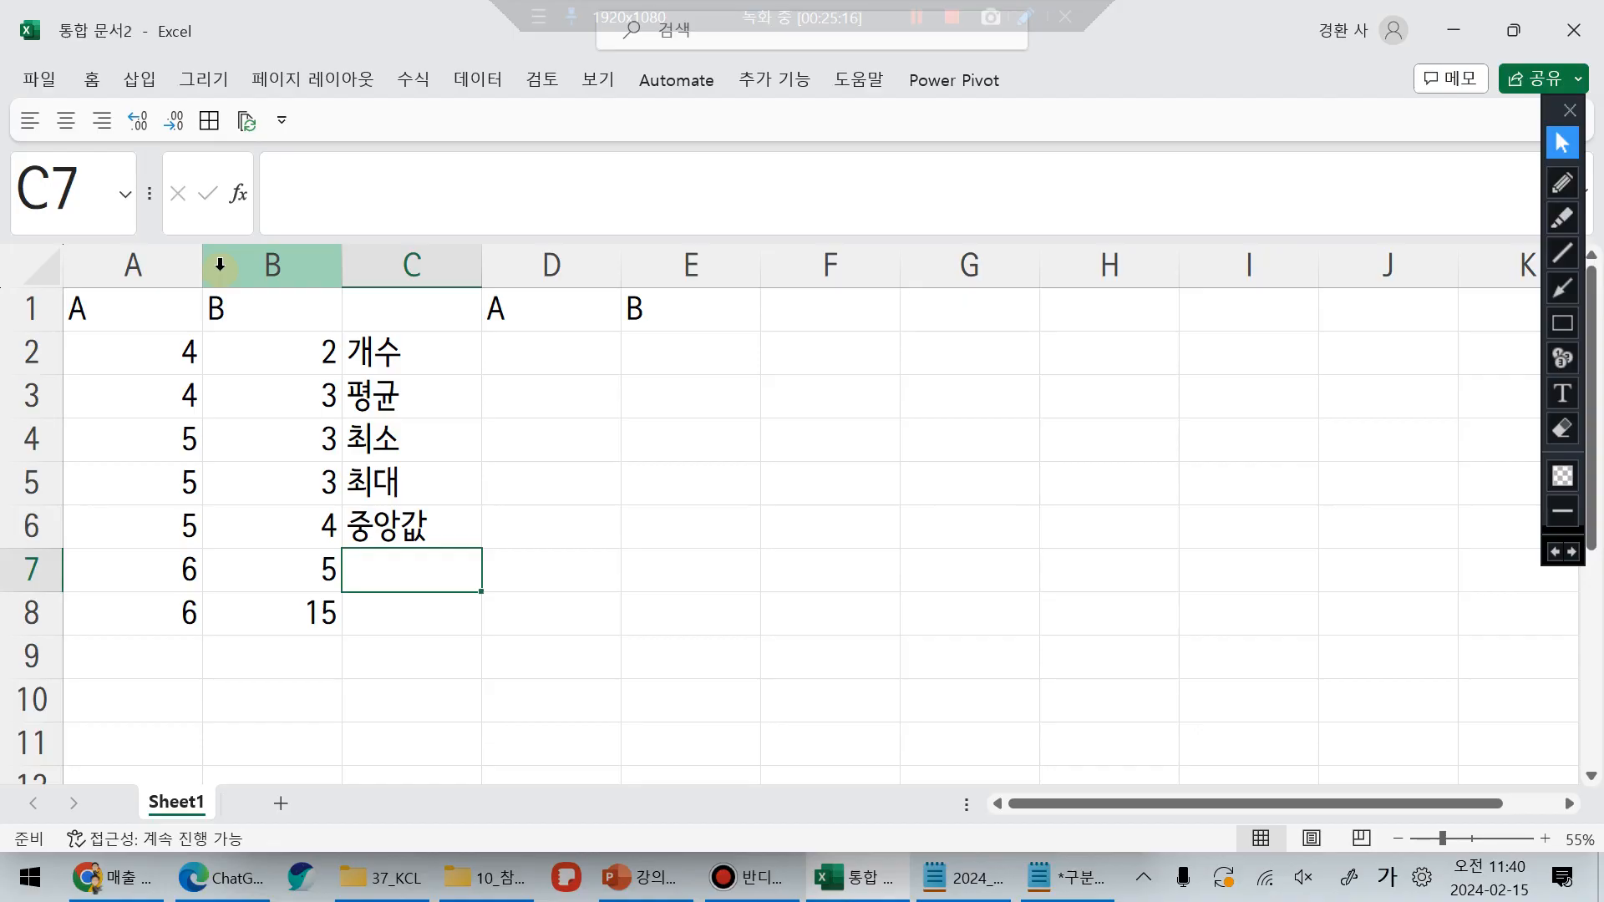
text(최빈값)
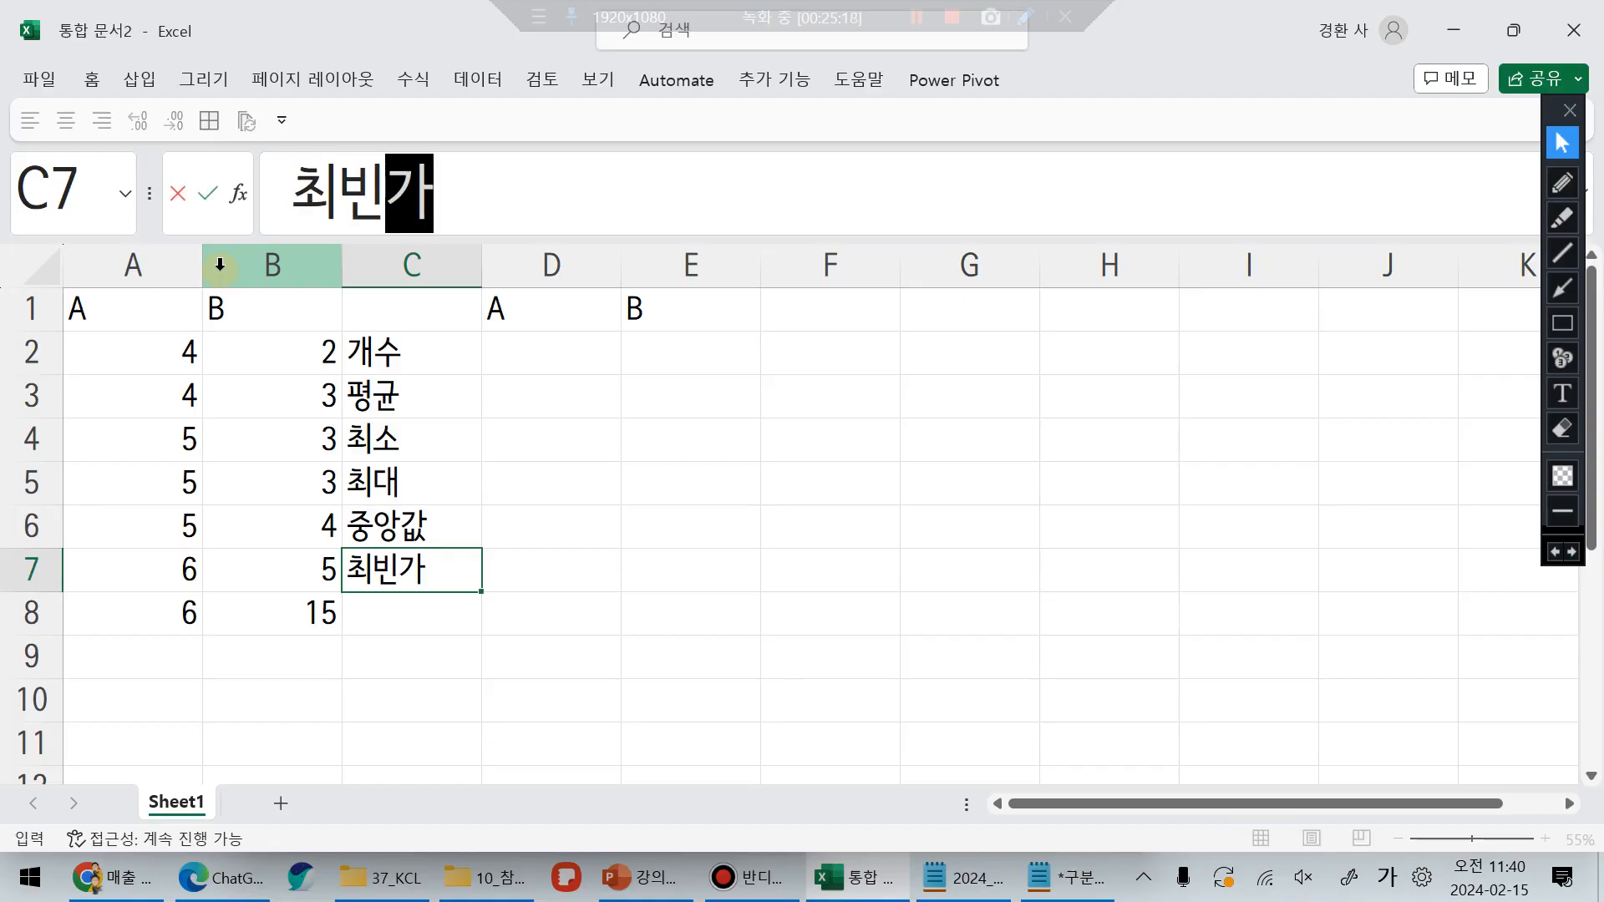
key(Return)
text(ㅈ)
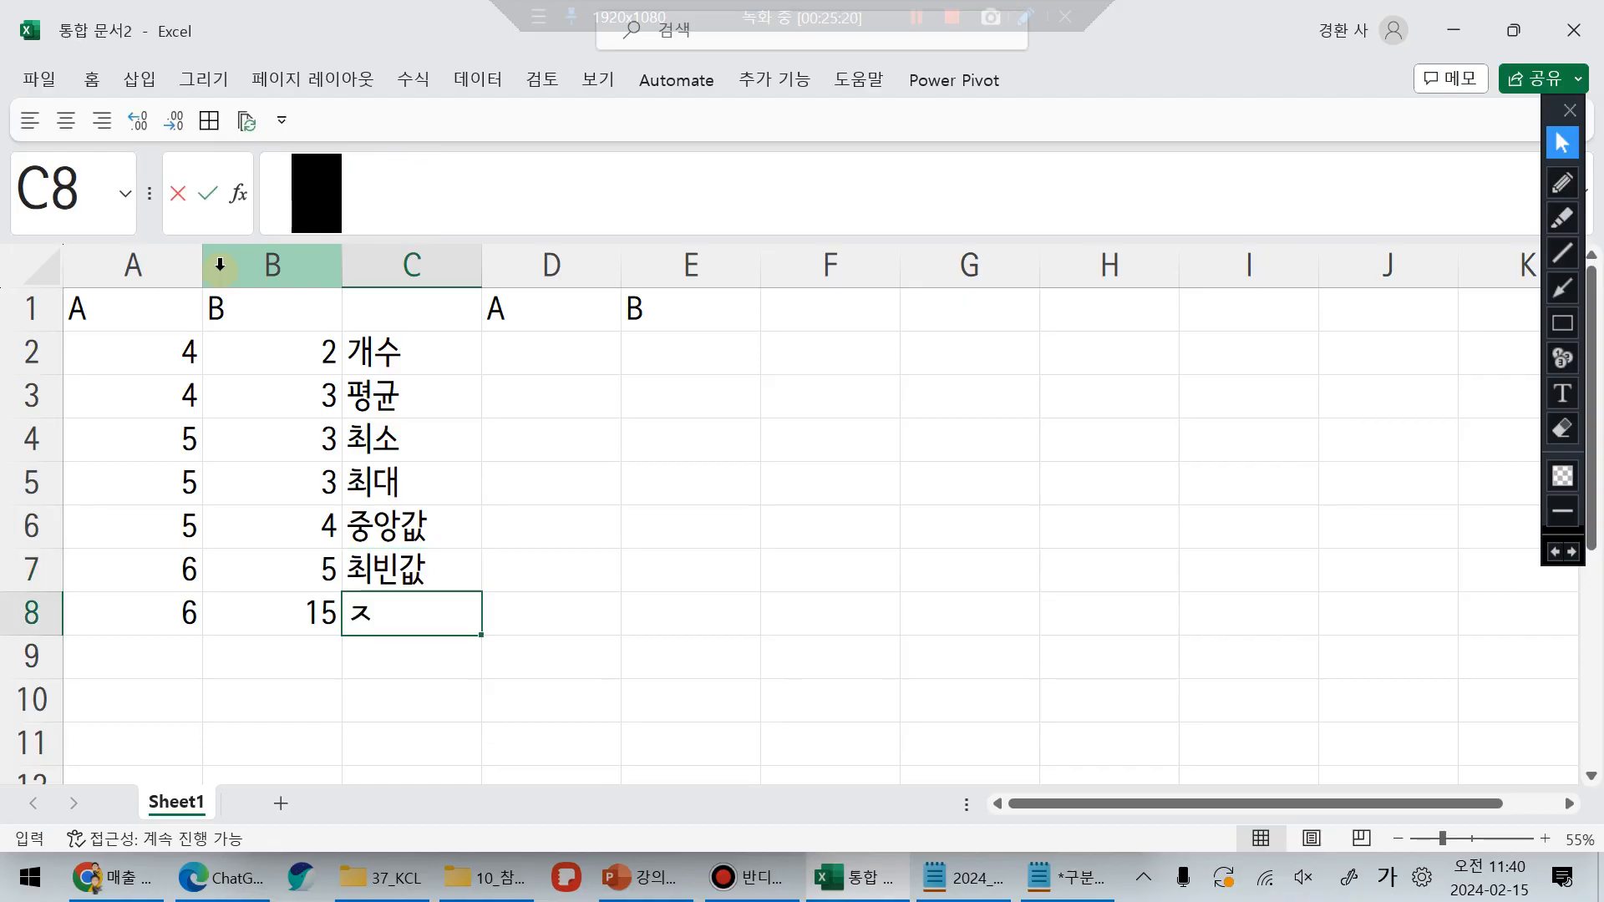
text(중저)
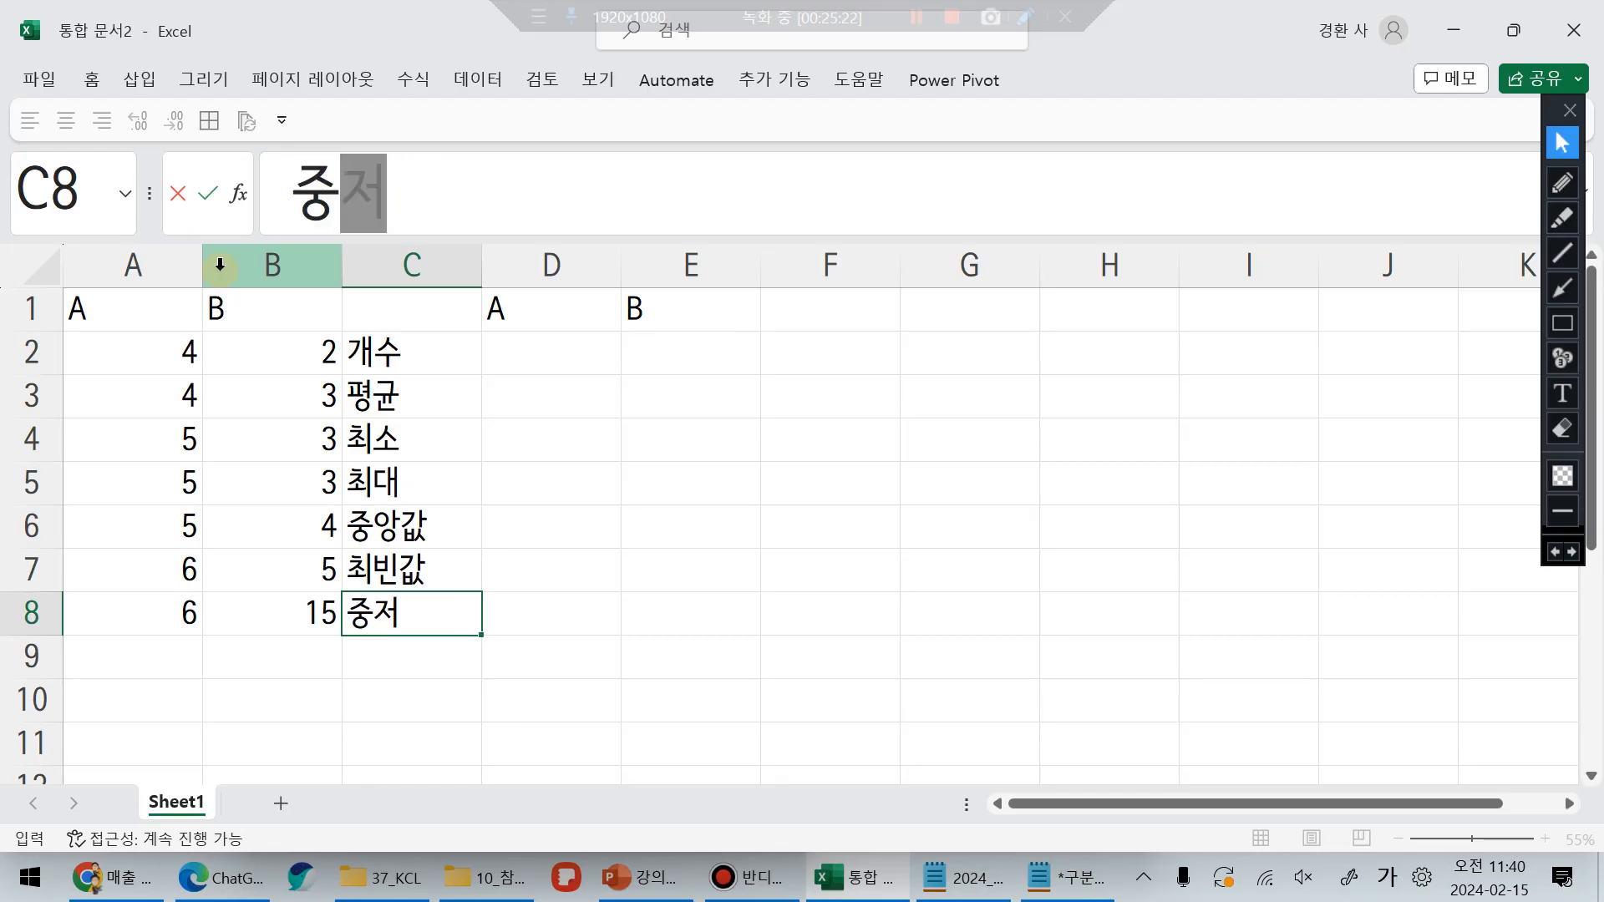
text(점치)
key(Return)
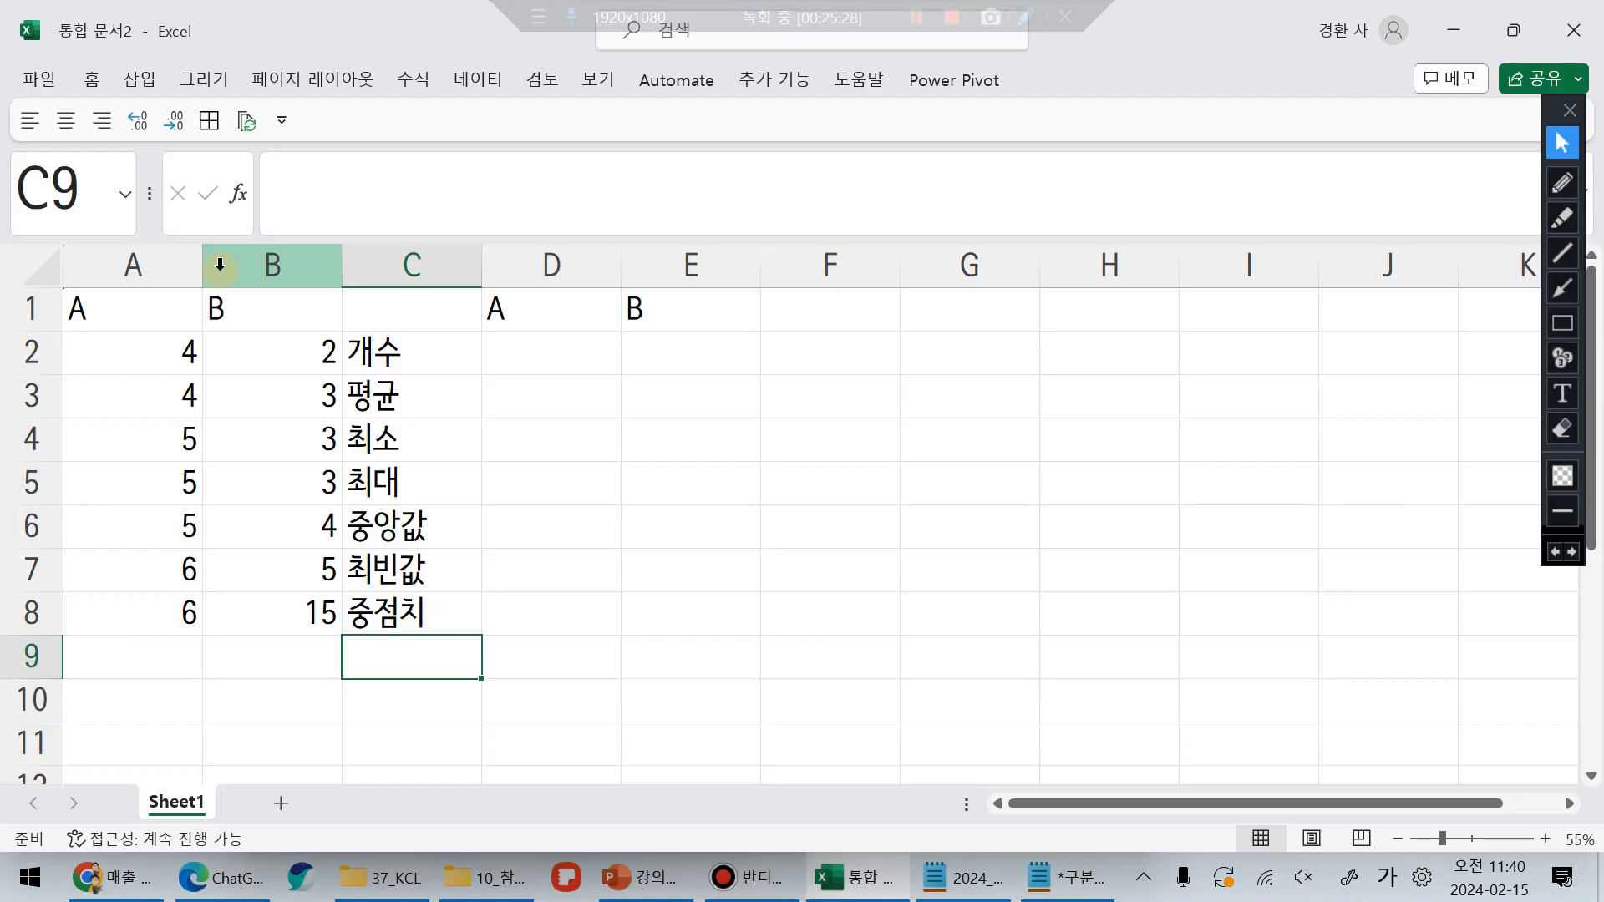
Step: Review the statistic labels in C2 to C8 one by one
scroll(284, 64, down, 2)
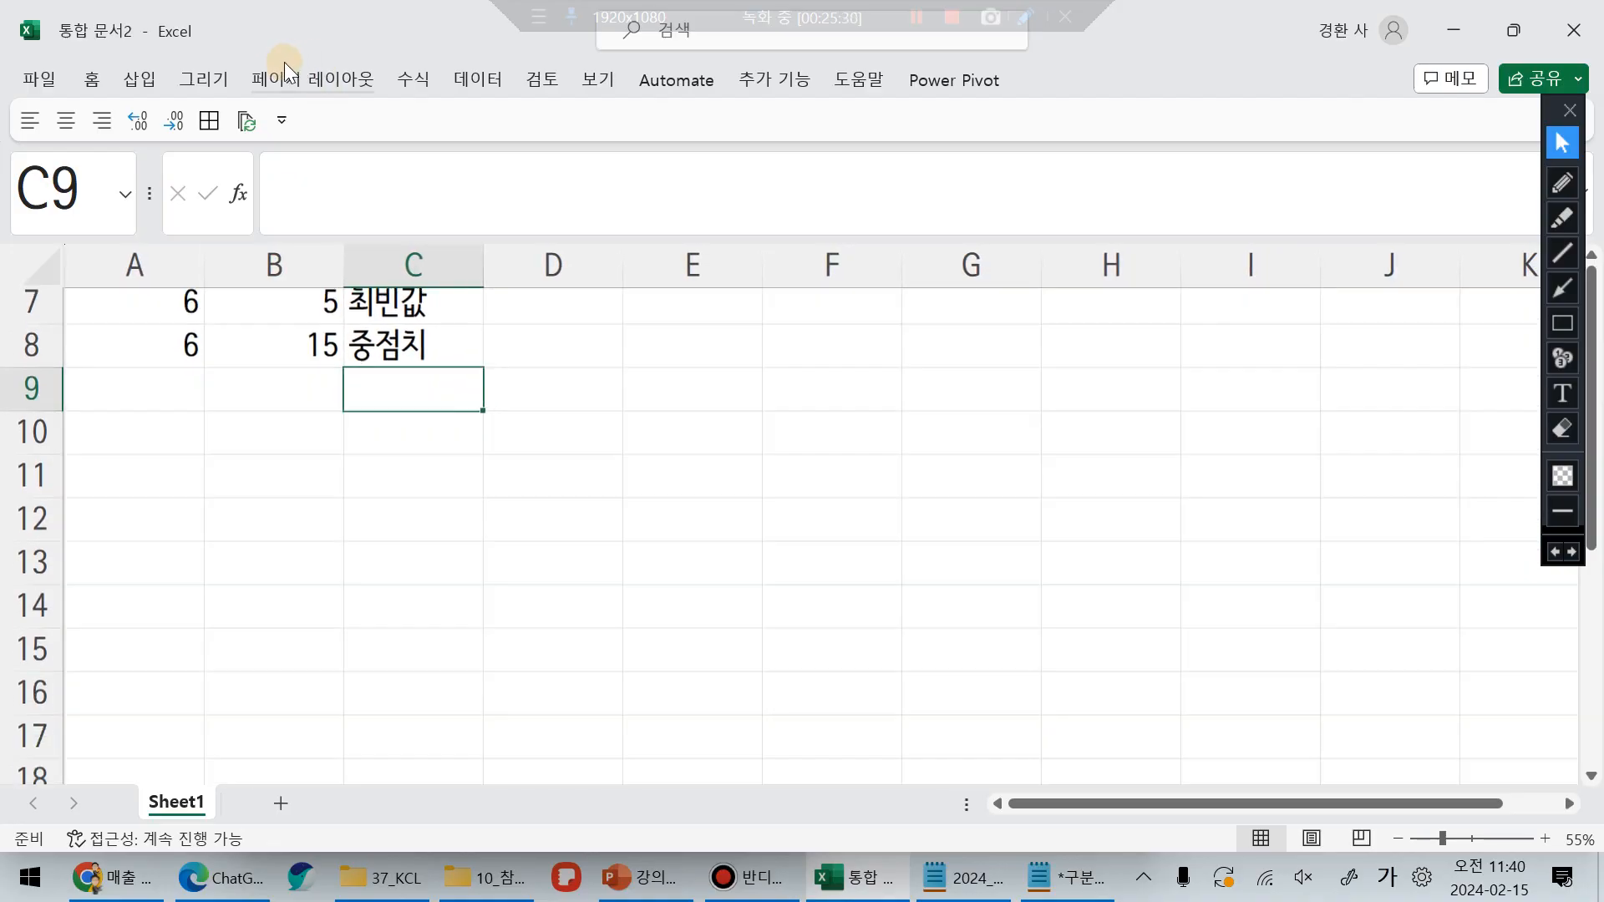
scroll(284, 62, down, 2)
scroll(751, 488, up, 3)
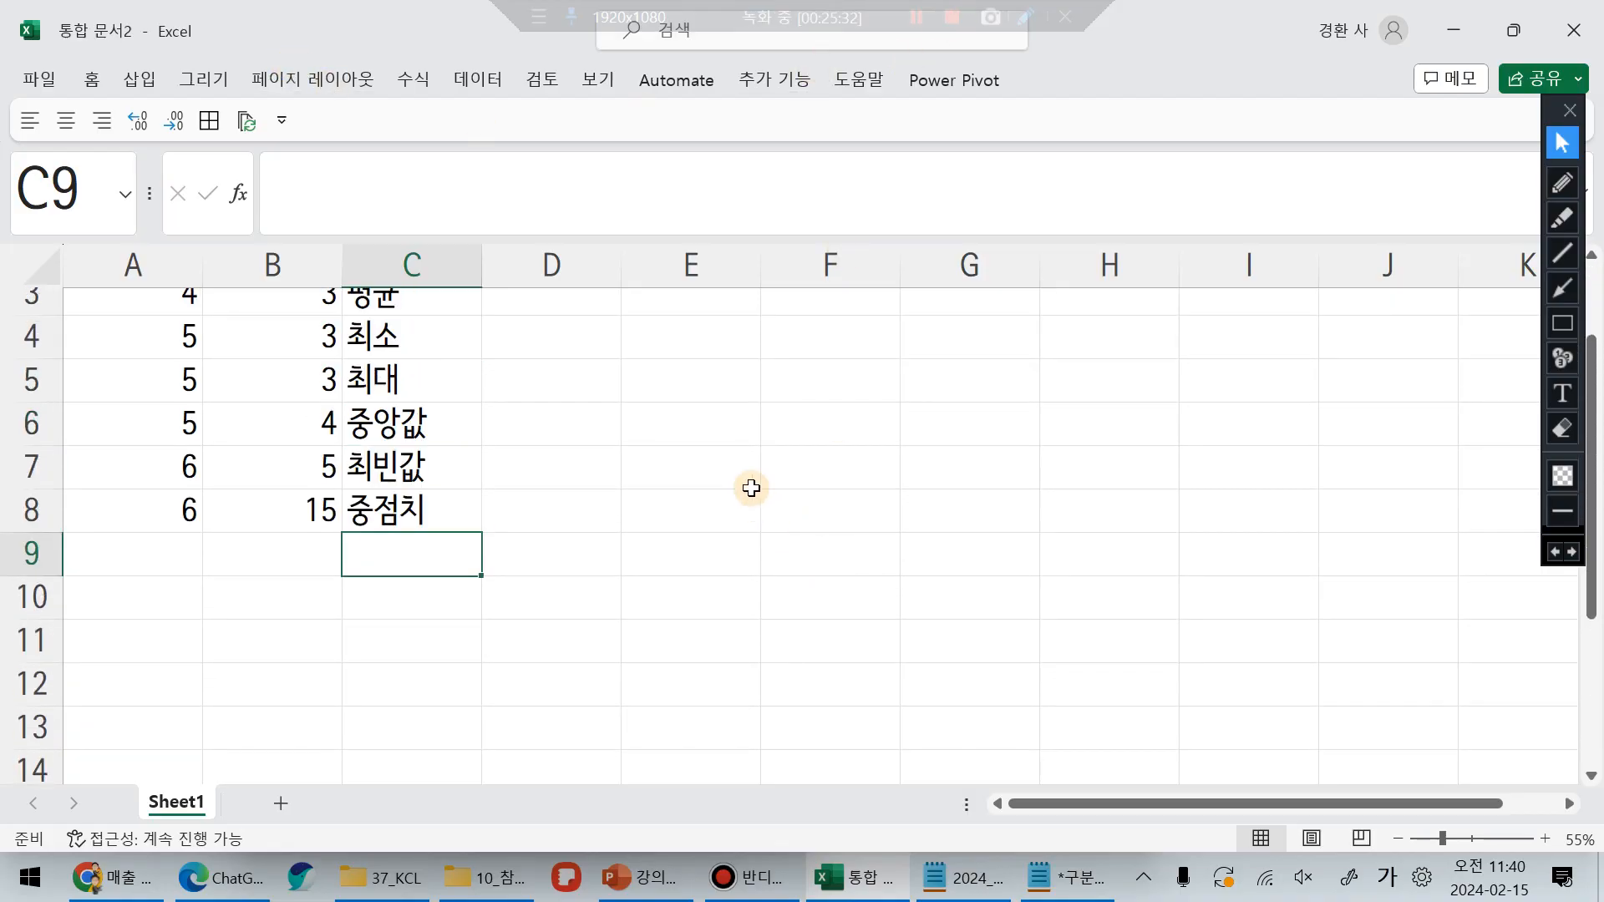
scroll(751, 488, up, 1)
click(428, 361)
click(425, 390)
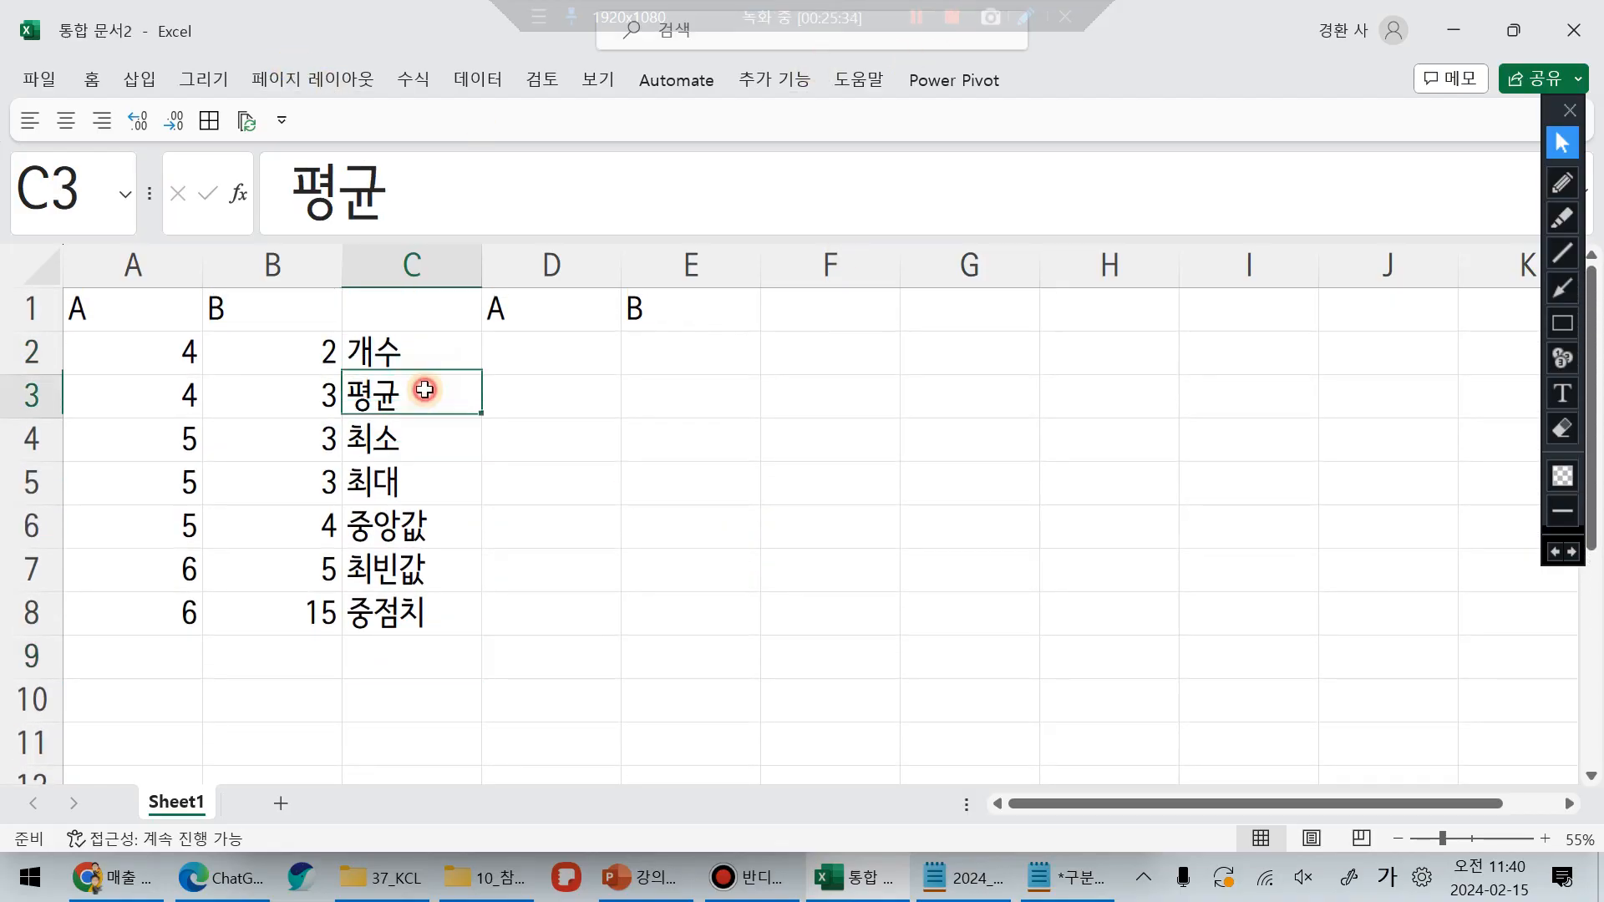
click(417, 435)
click(420, 488)
click(420, 523)
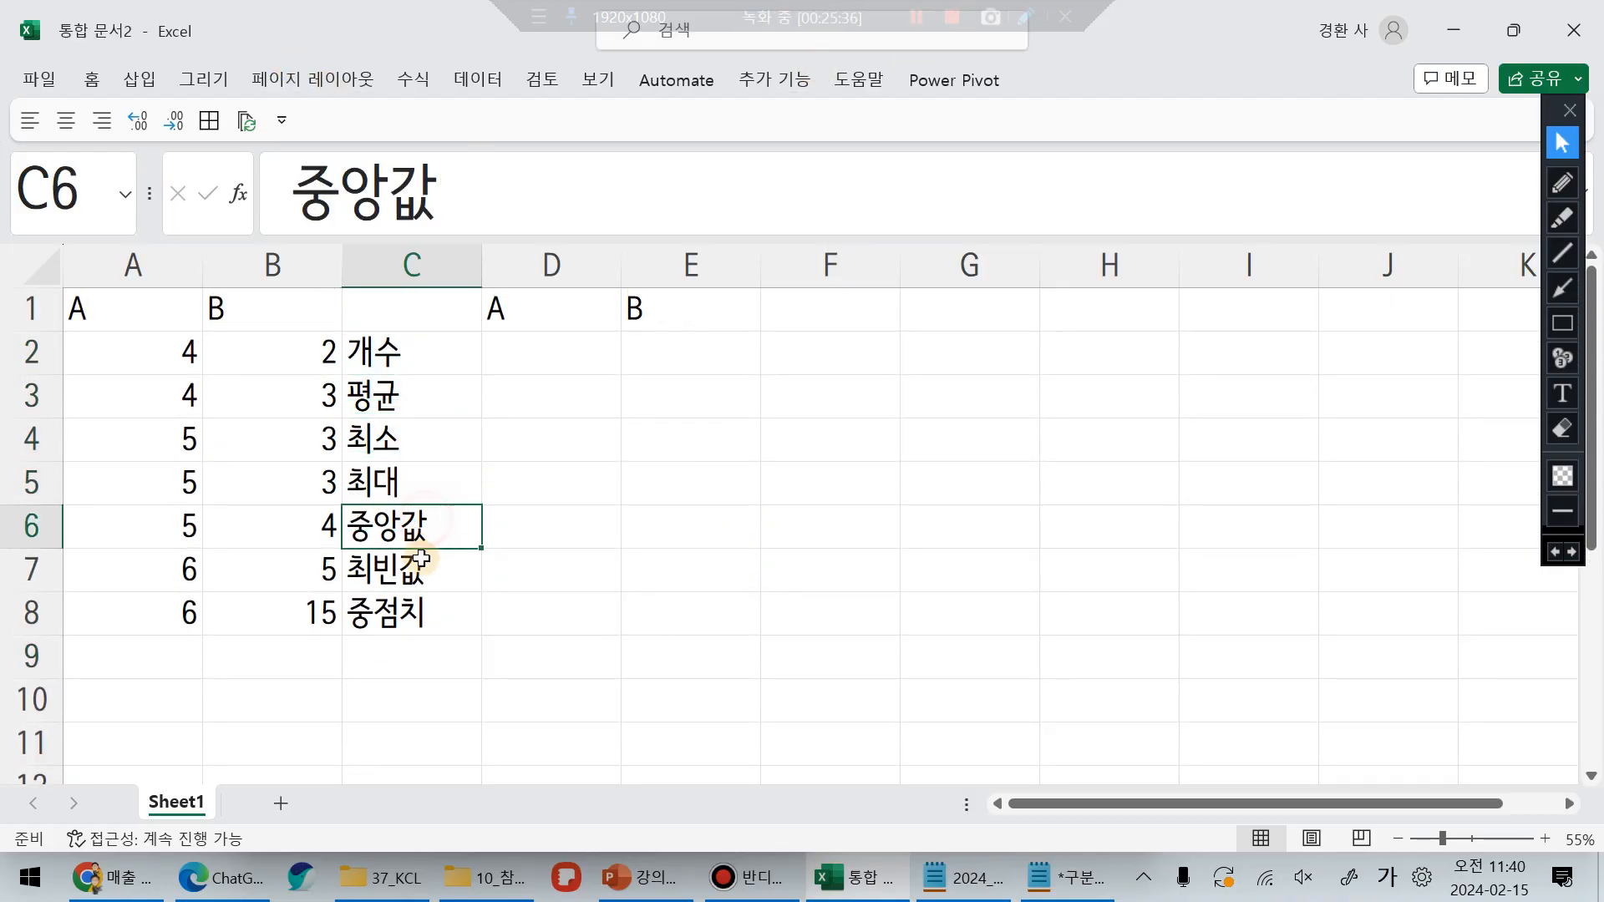
click(421, 558)
click(422, 614)
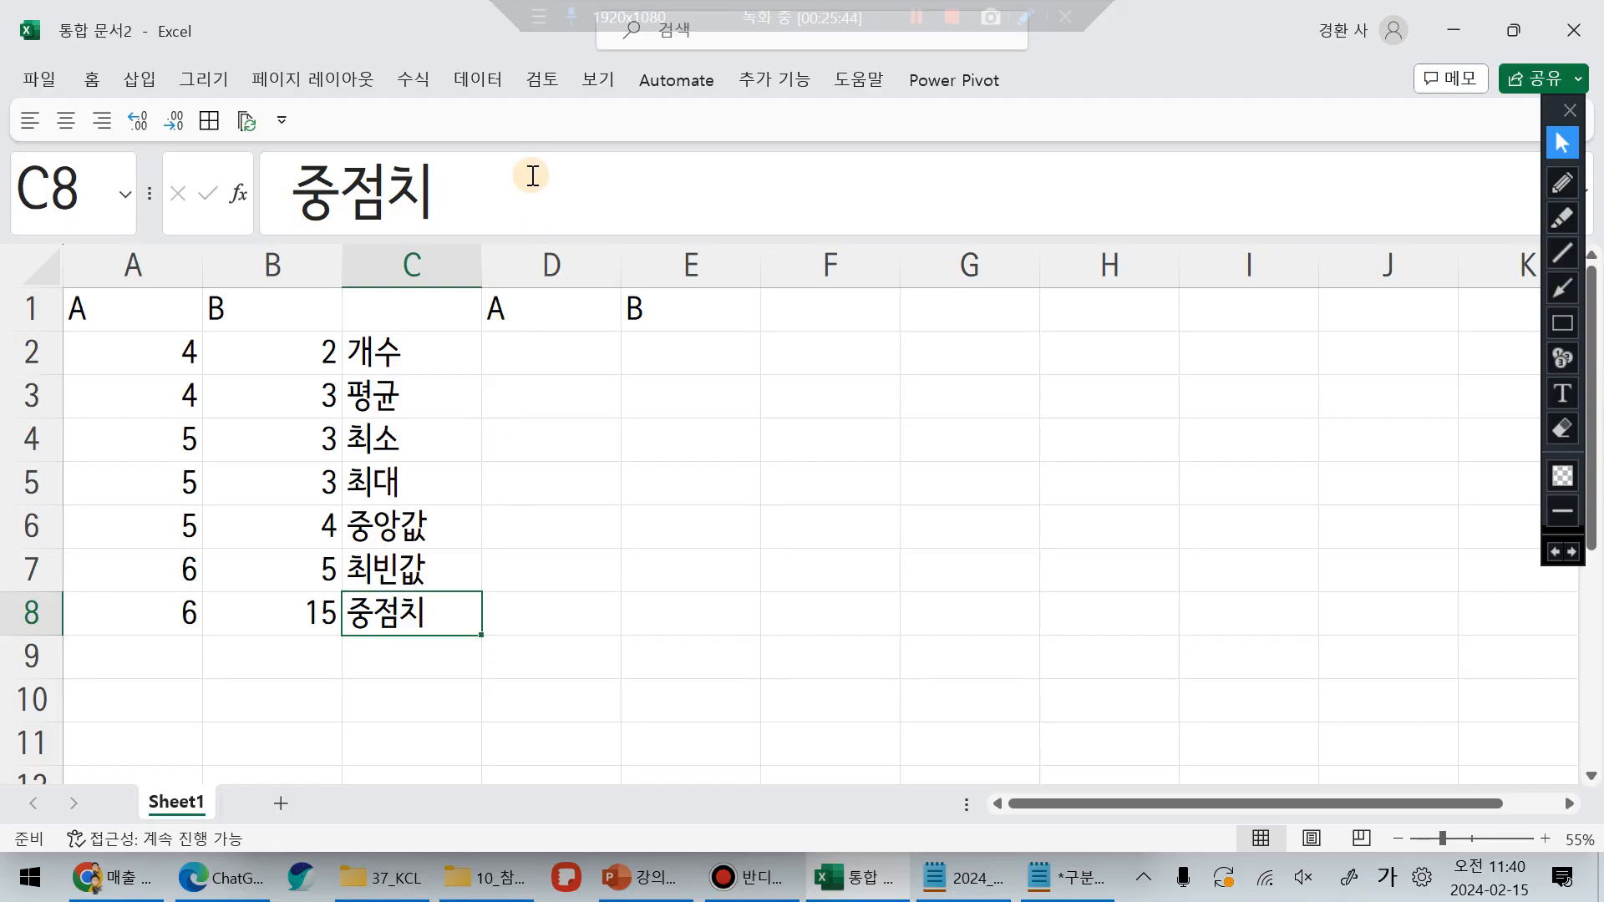
Step: Calculate the number of values in column A in cell D2 with the COUNT function over A:A
click(552, 336)
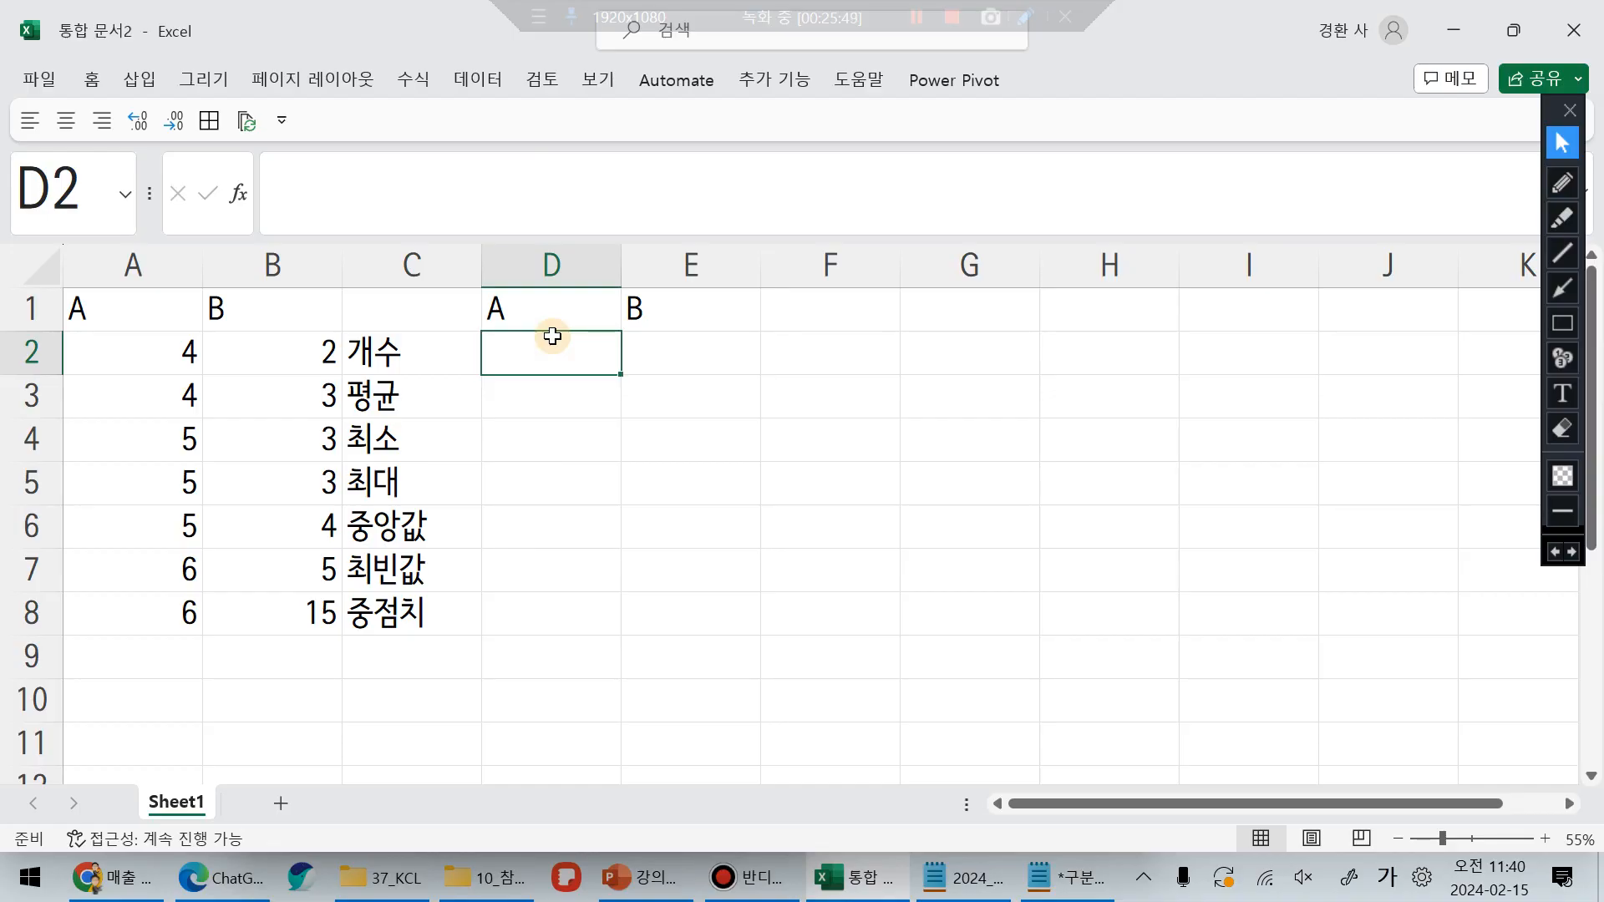
text(=ㅊ)
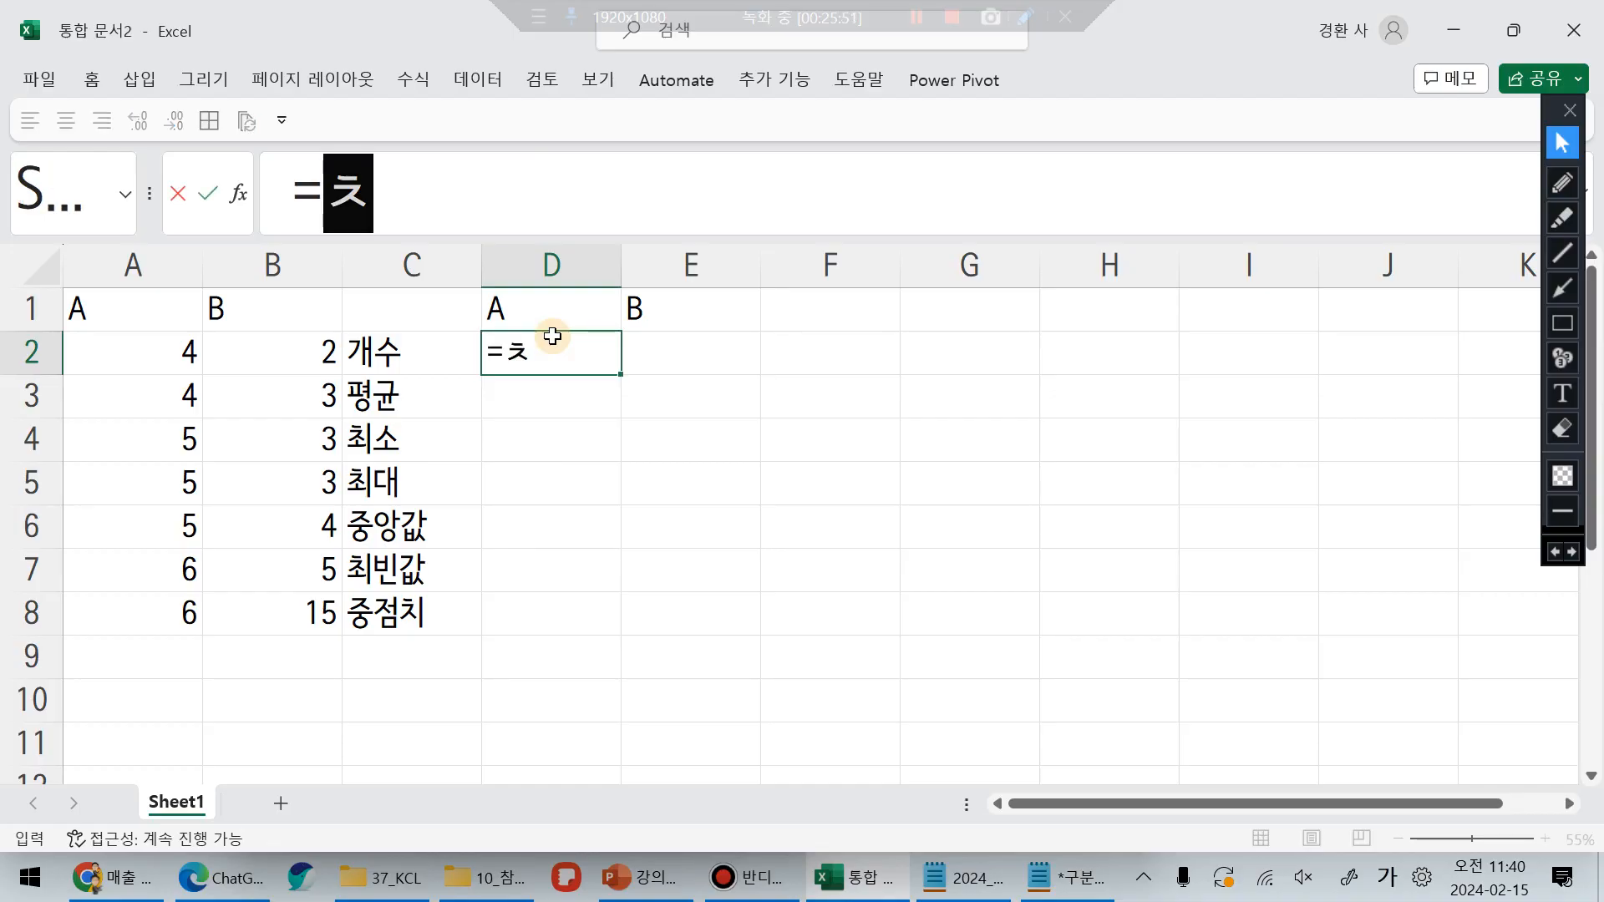
key(BackSpace)
key(Hangul)
text(cp)
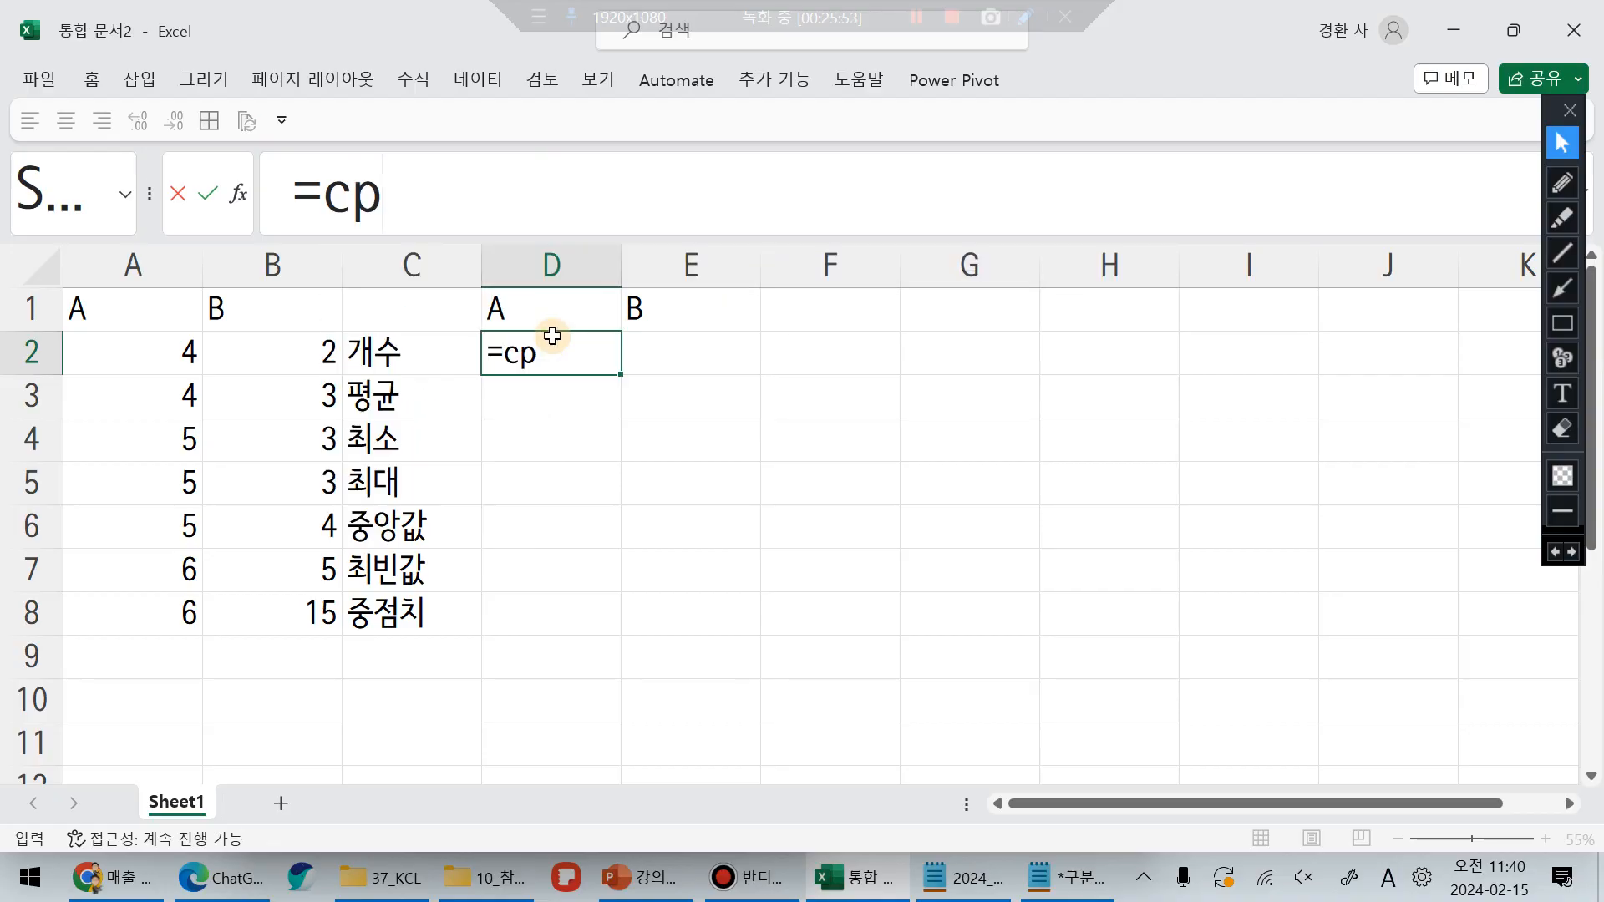
key(BackSpace)
text(ount)
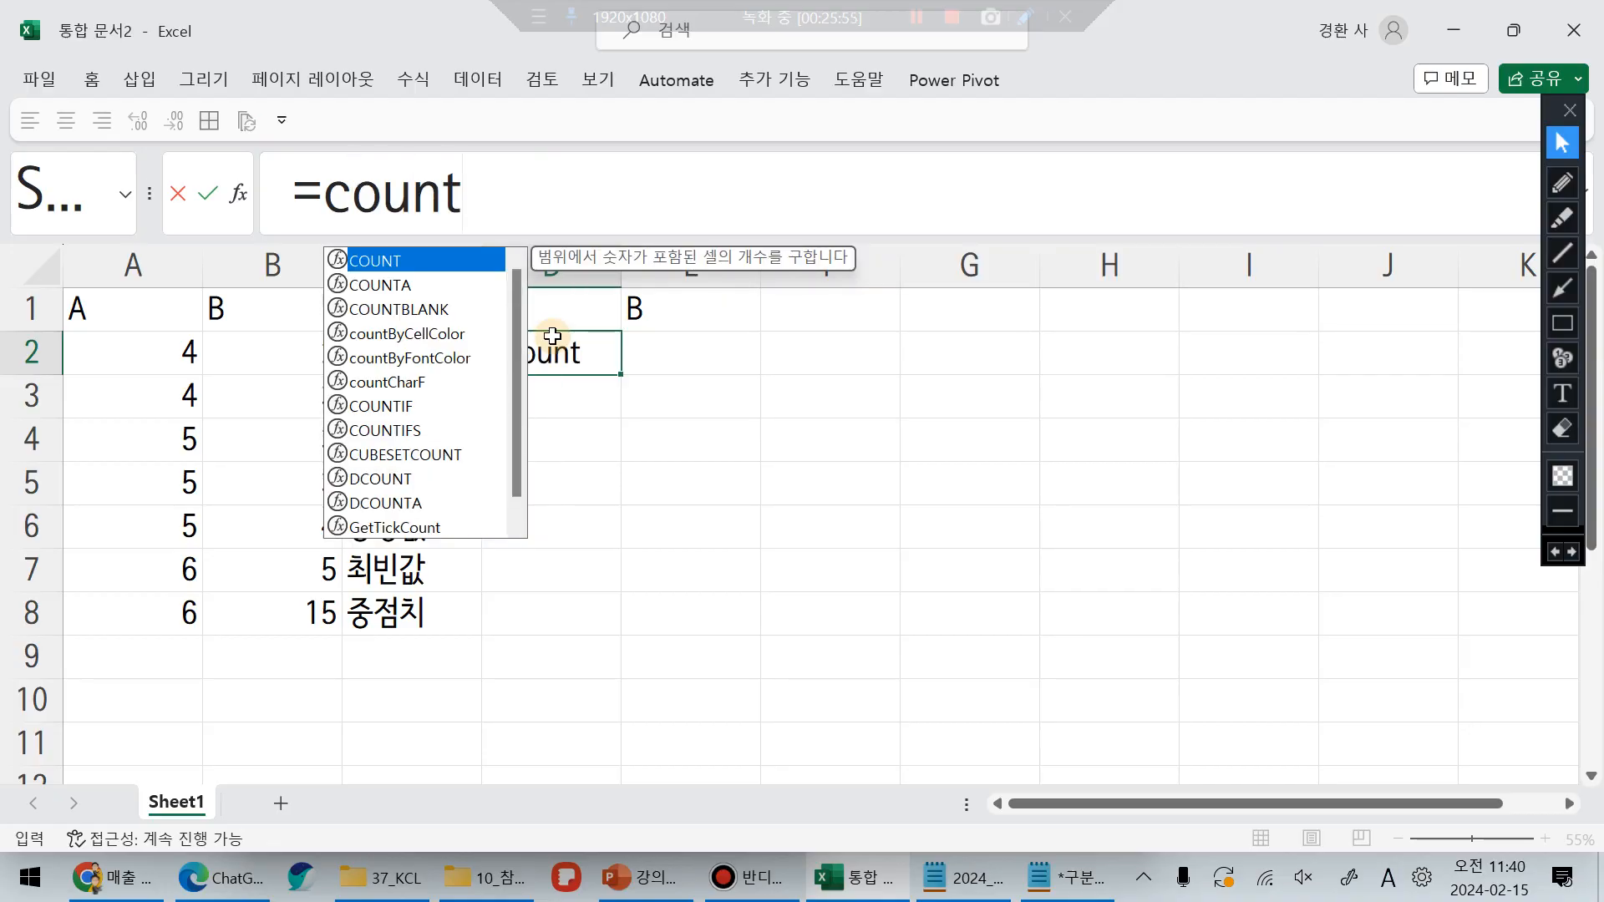
text(()
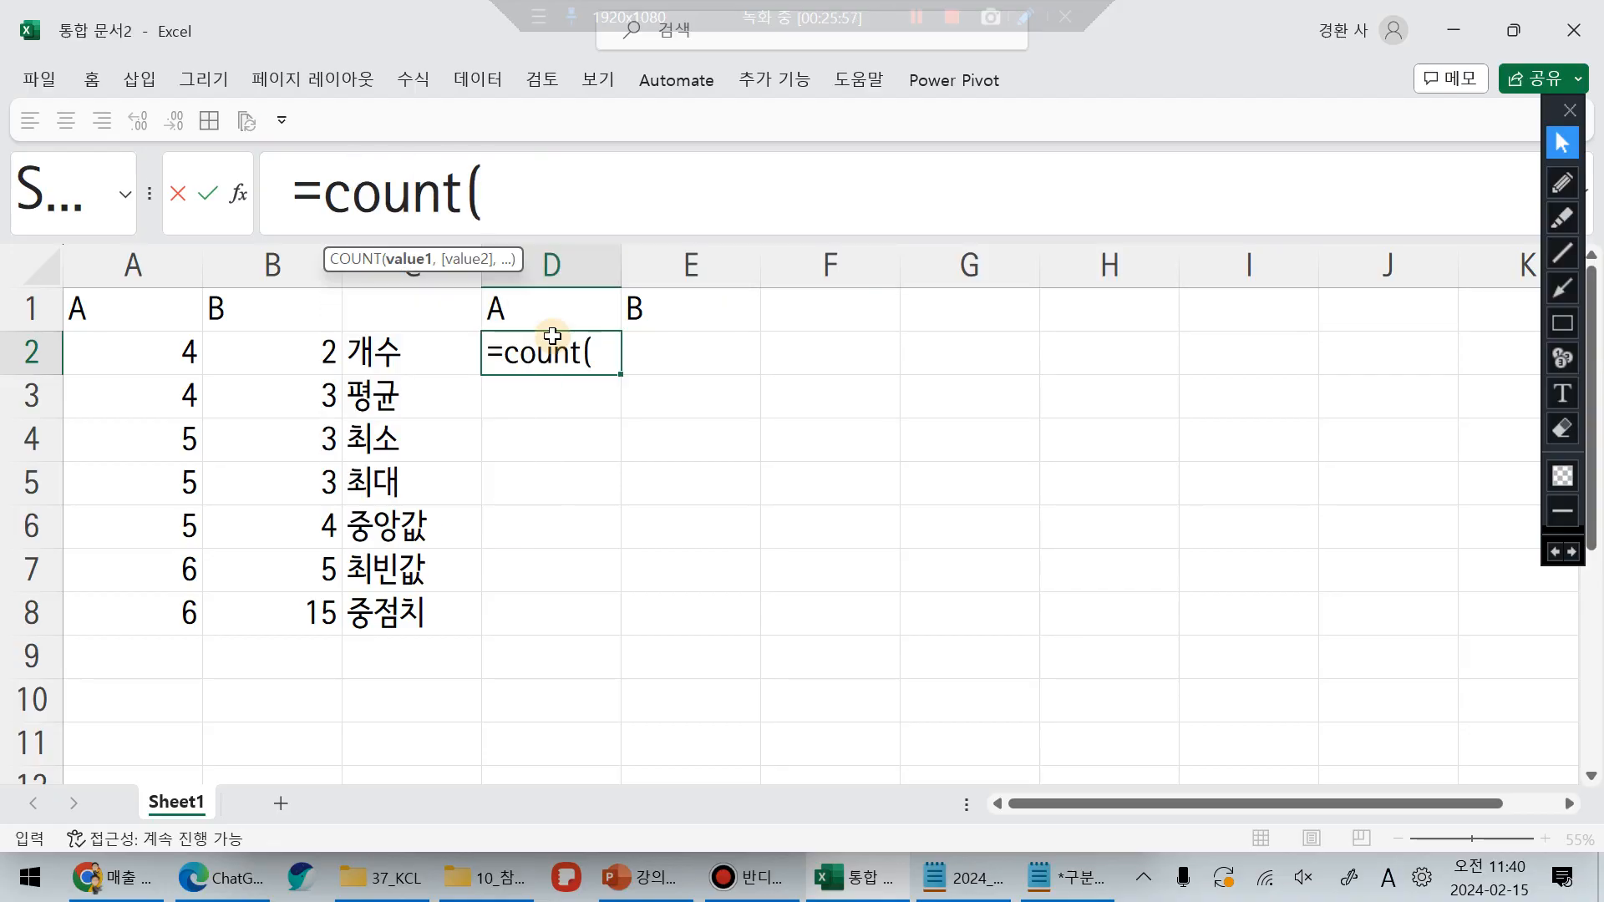
click(148, 255)
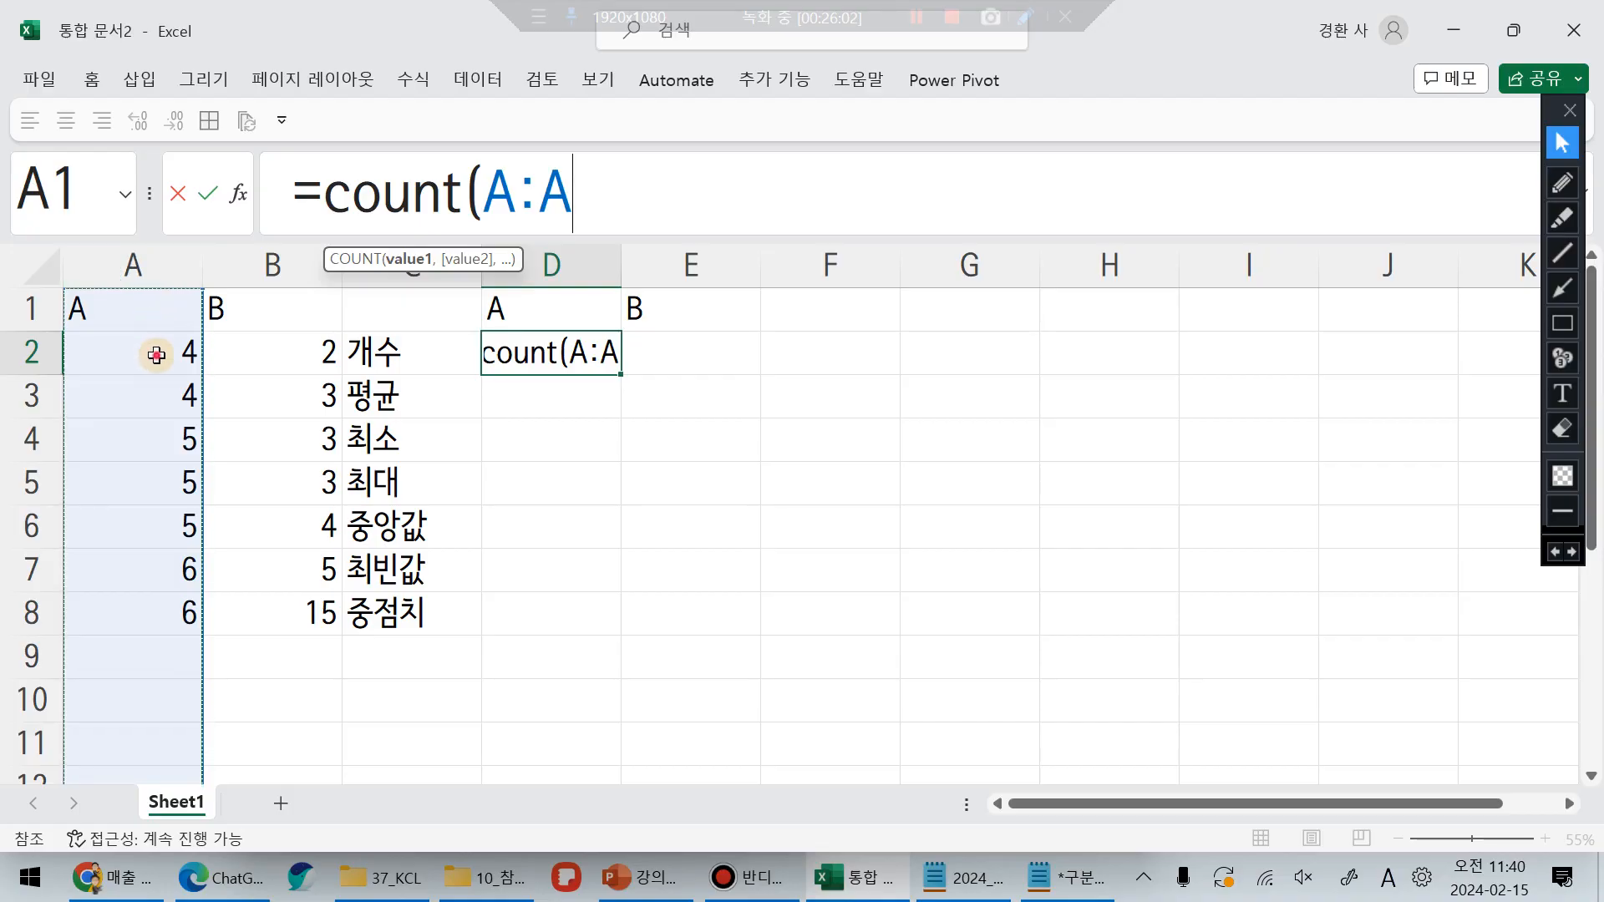
drag(151, 351, 152, 623)
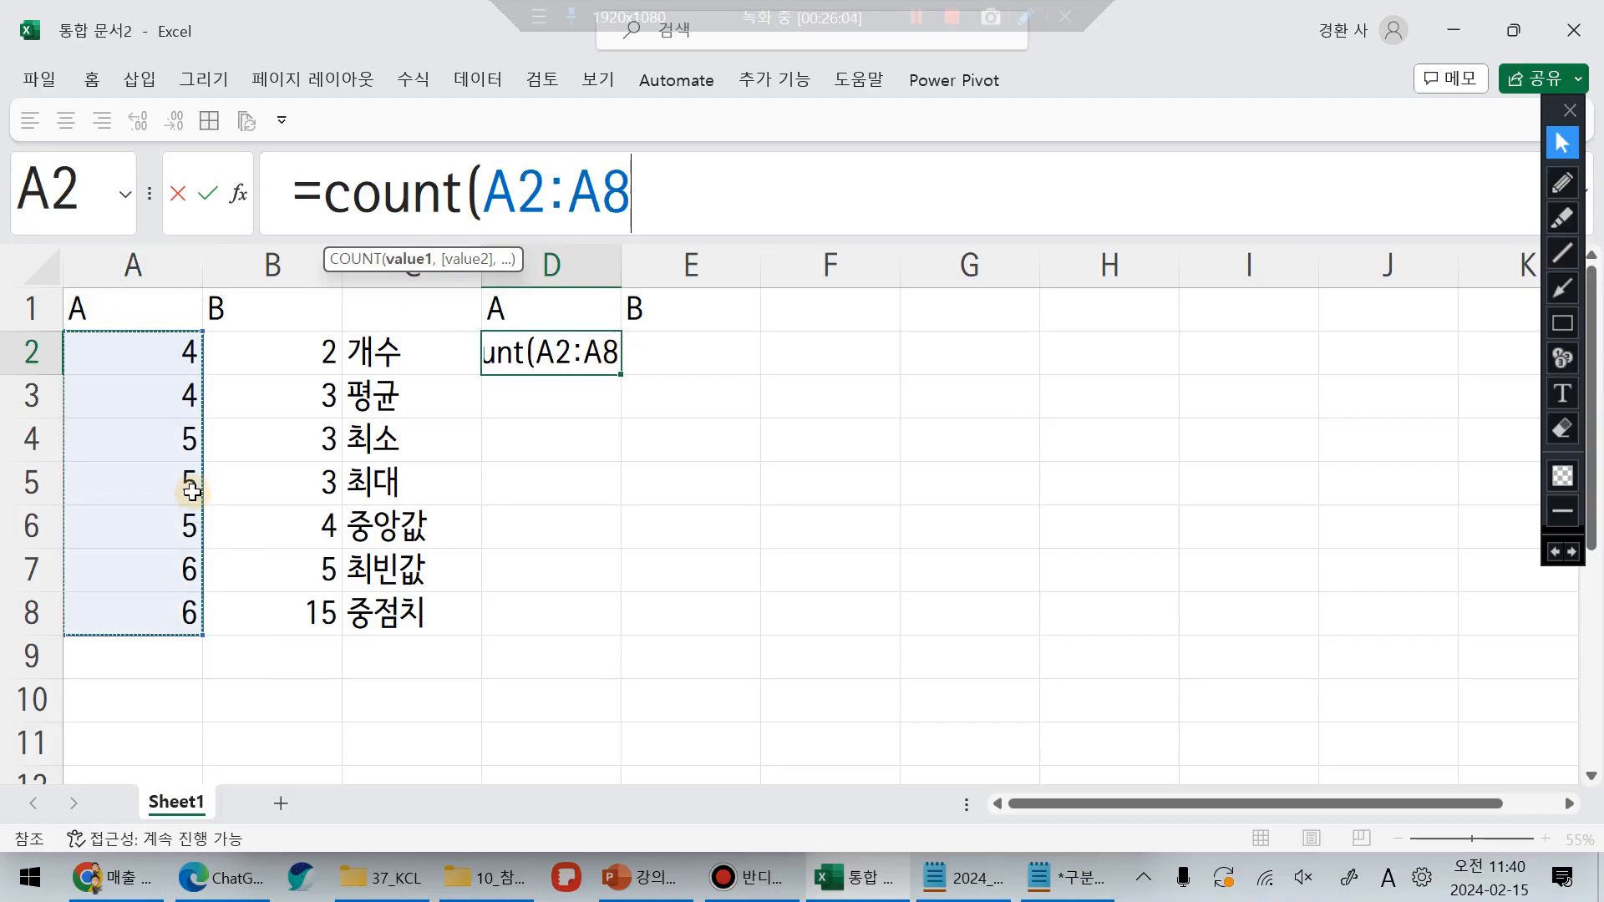
drag(142, 351, 162, 576)
click(158, 261)
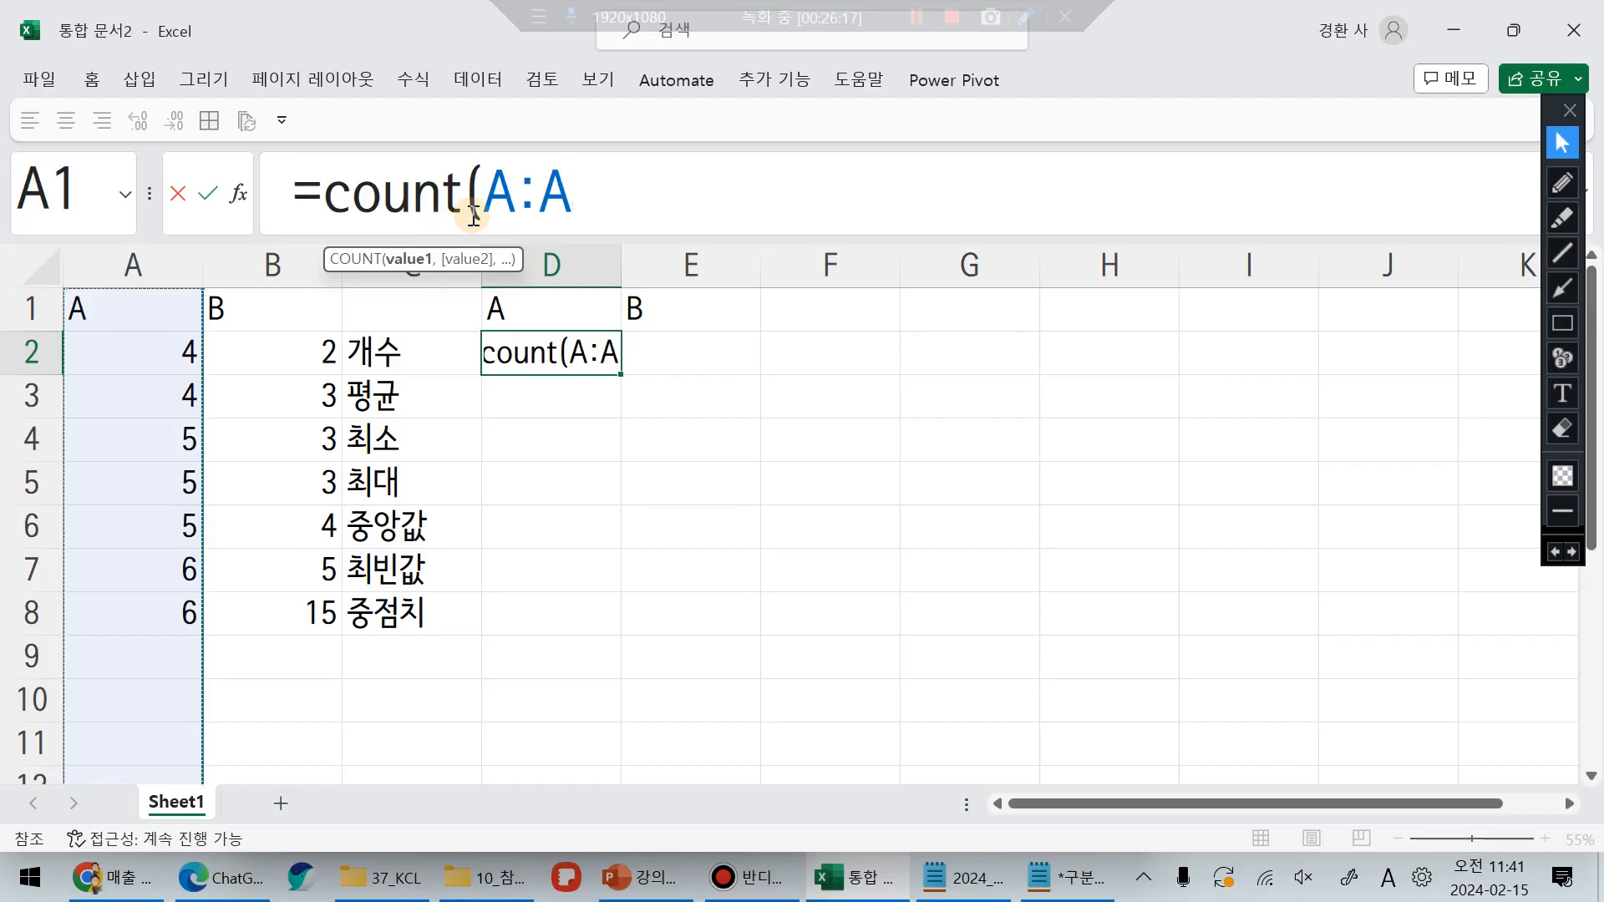
key(Return)
Step: Calculate the average of column A in cell D3 with the AVERAGE function over A:A
text(=)
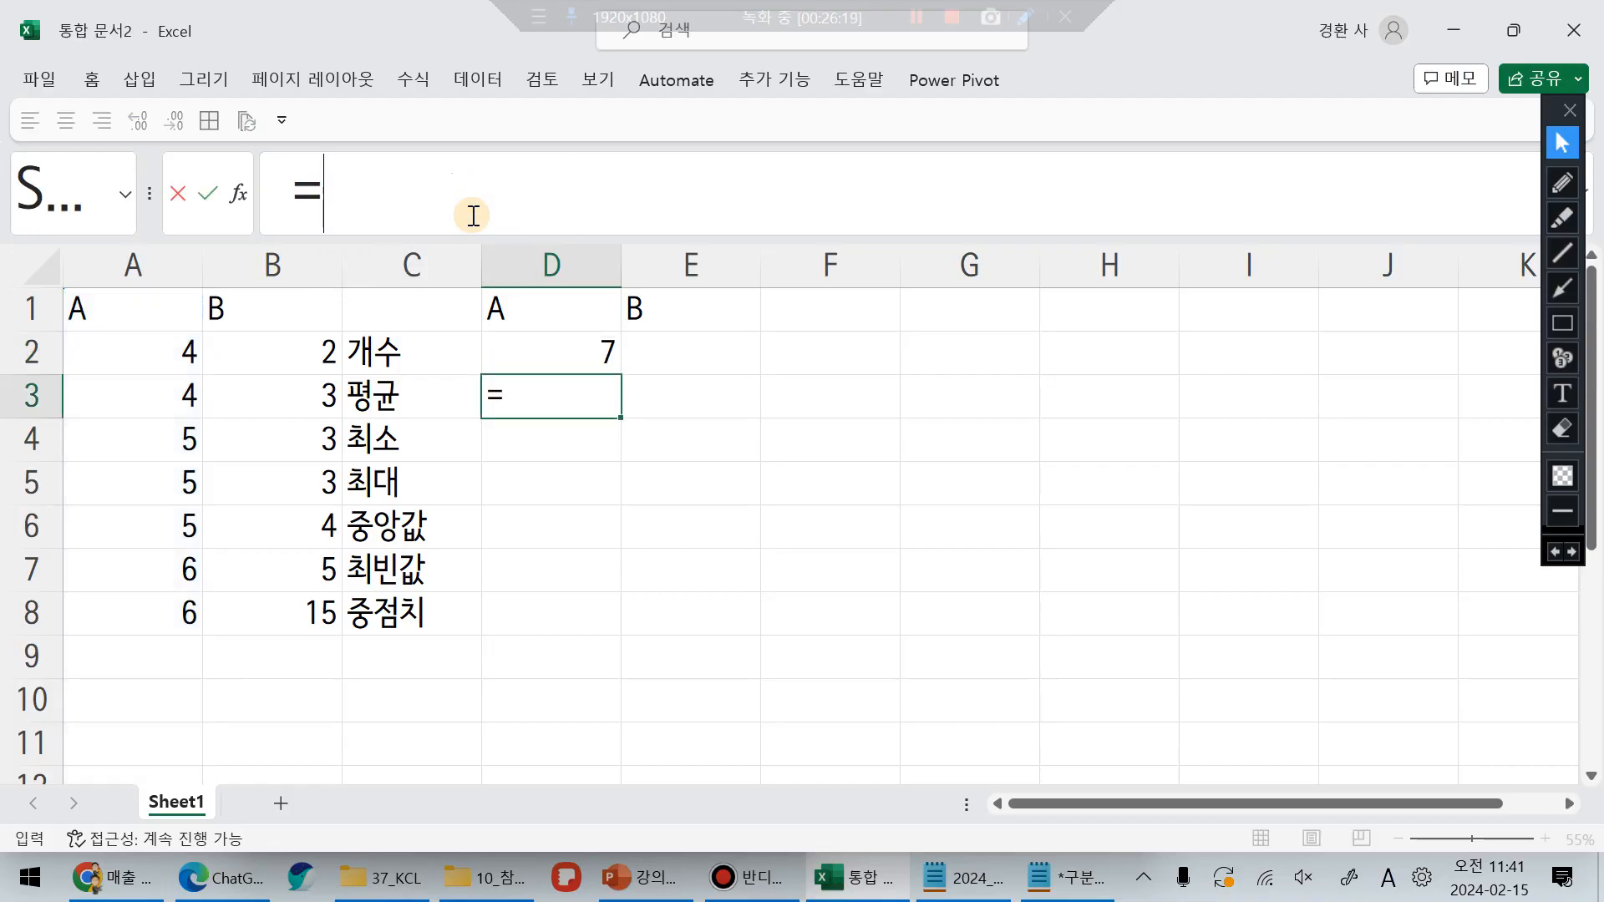
text(av)
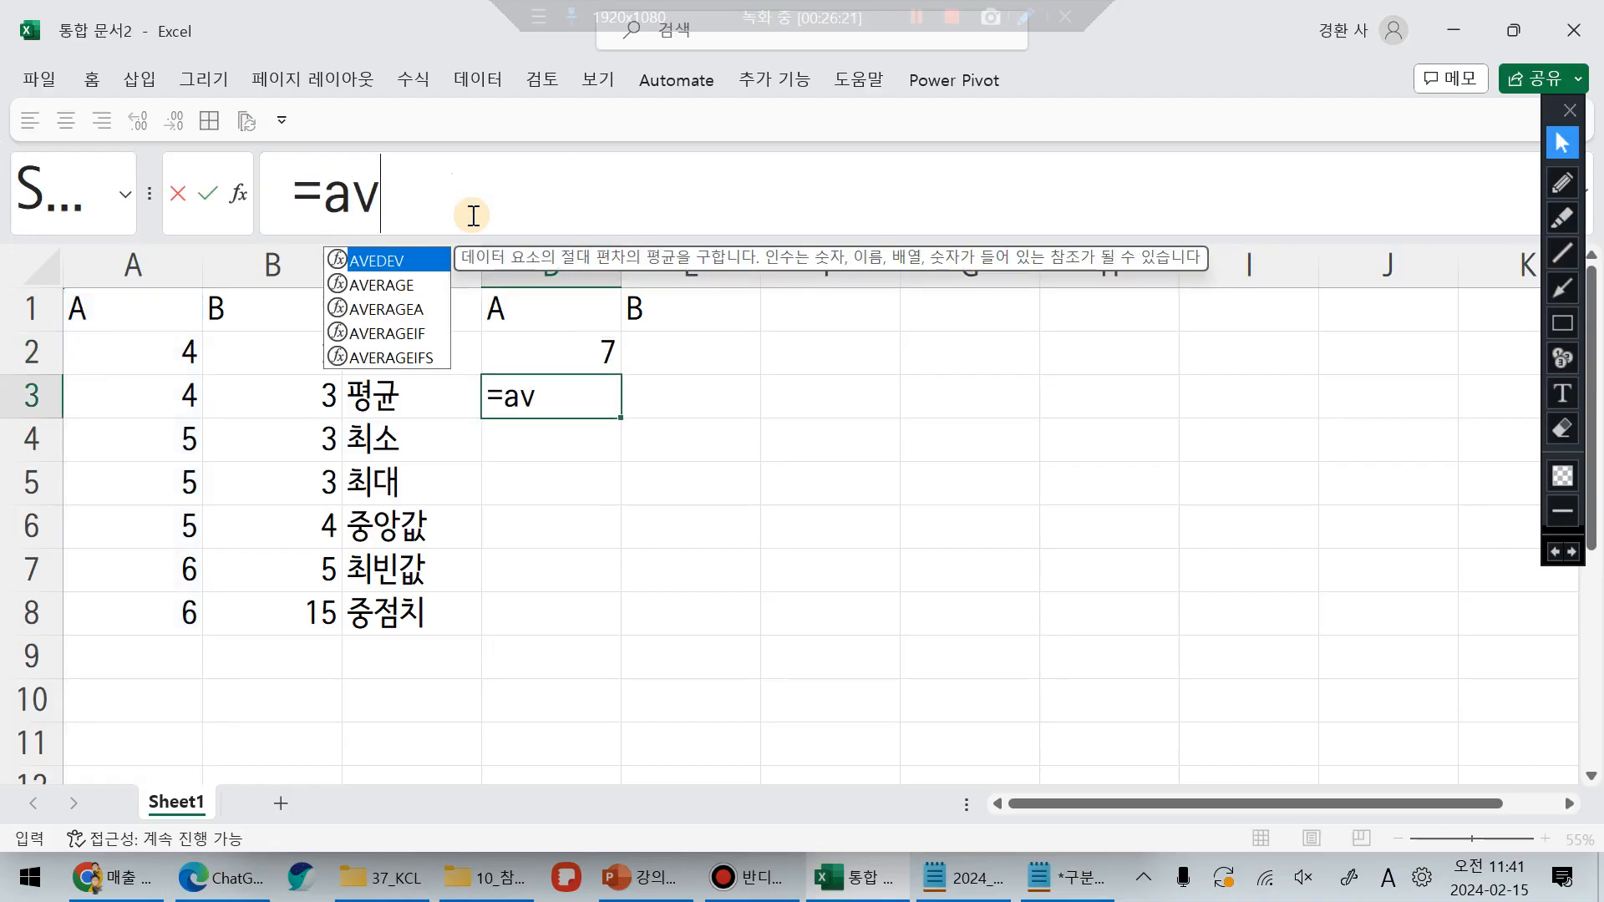
double_click(401, 287)
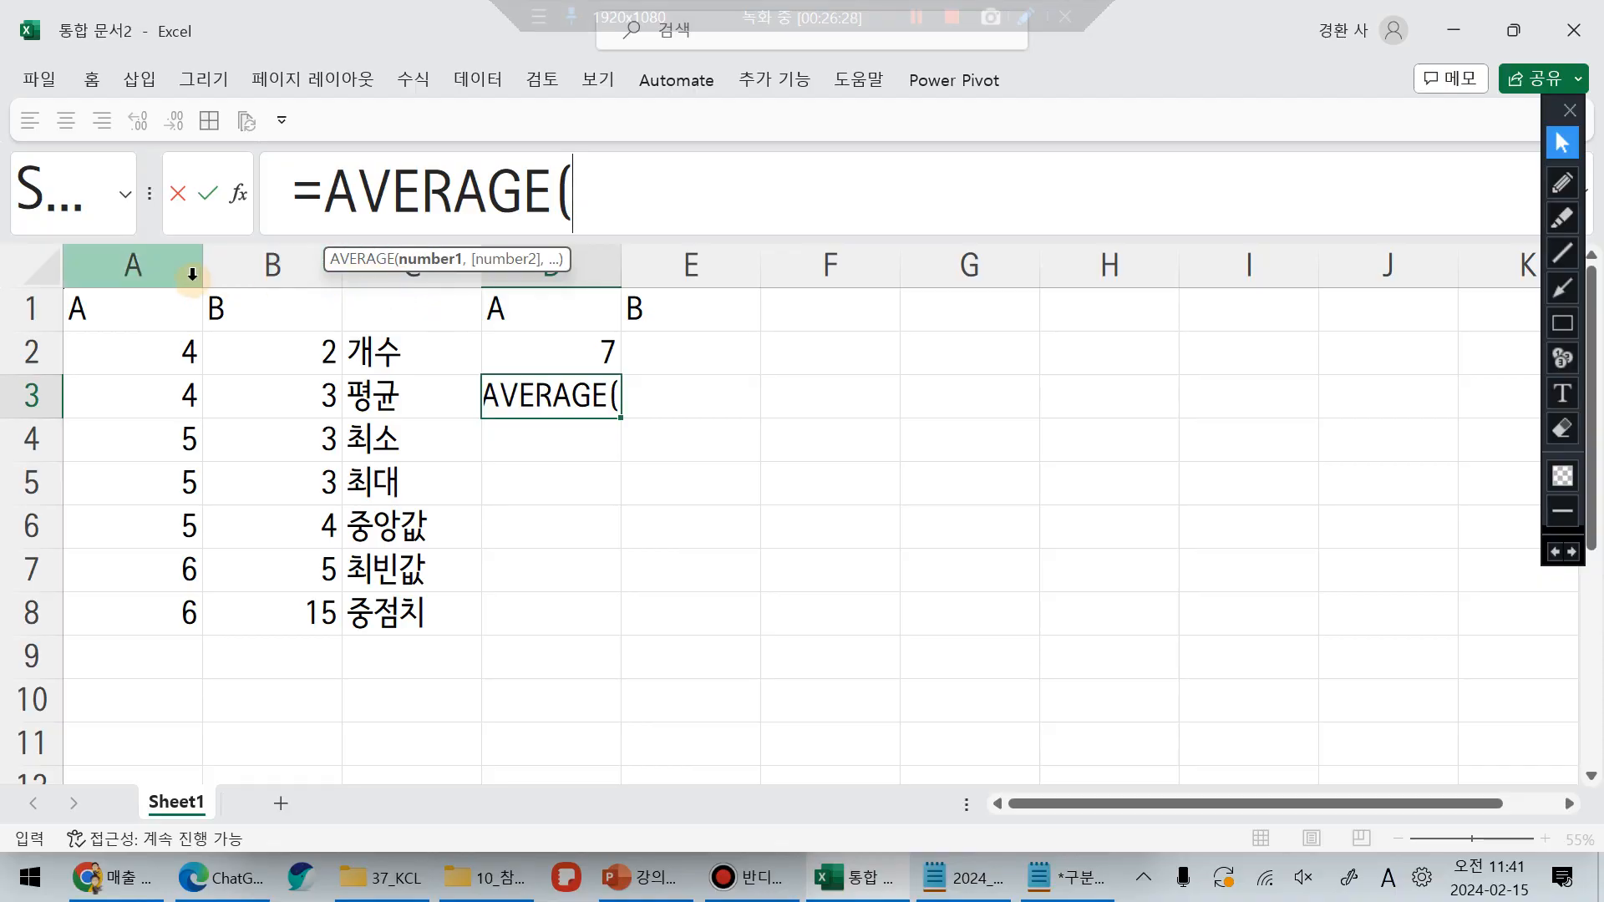
click(126, 261)
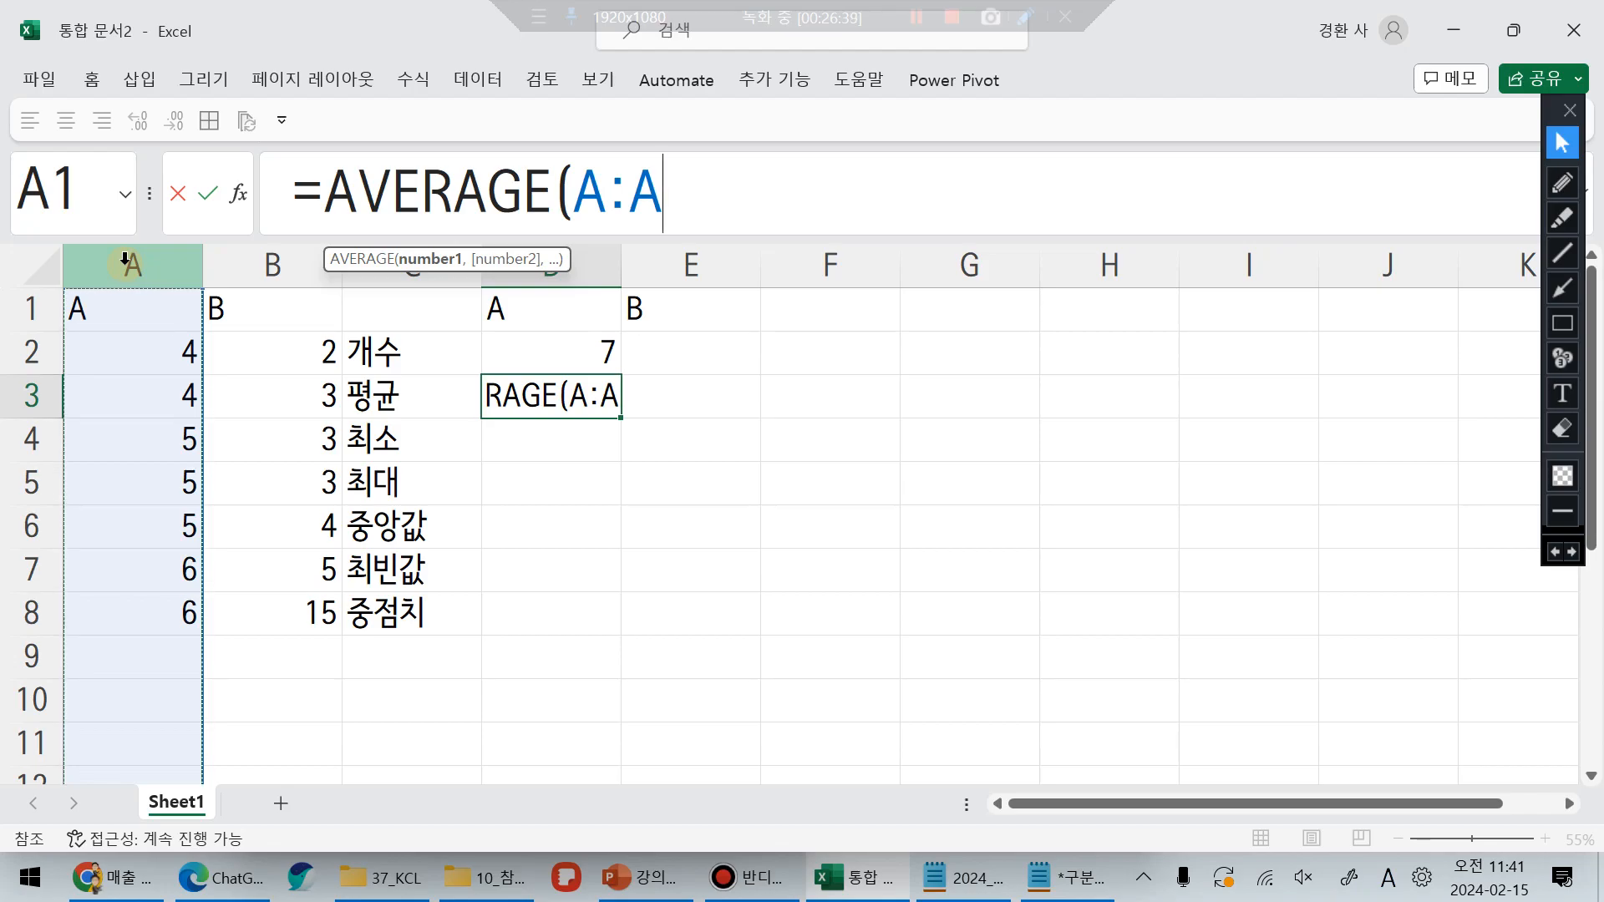
key(Return)
Step: Calculate the minimum of column A in cell D4 with the MIN function over A:A
text(=)
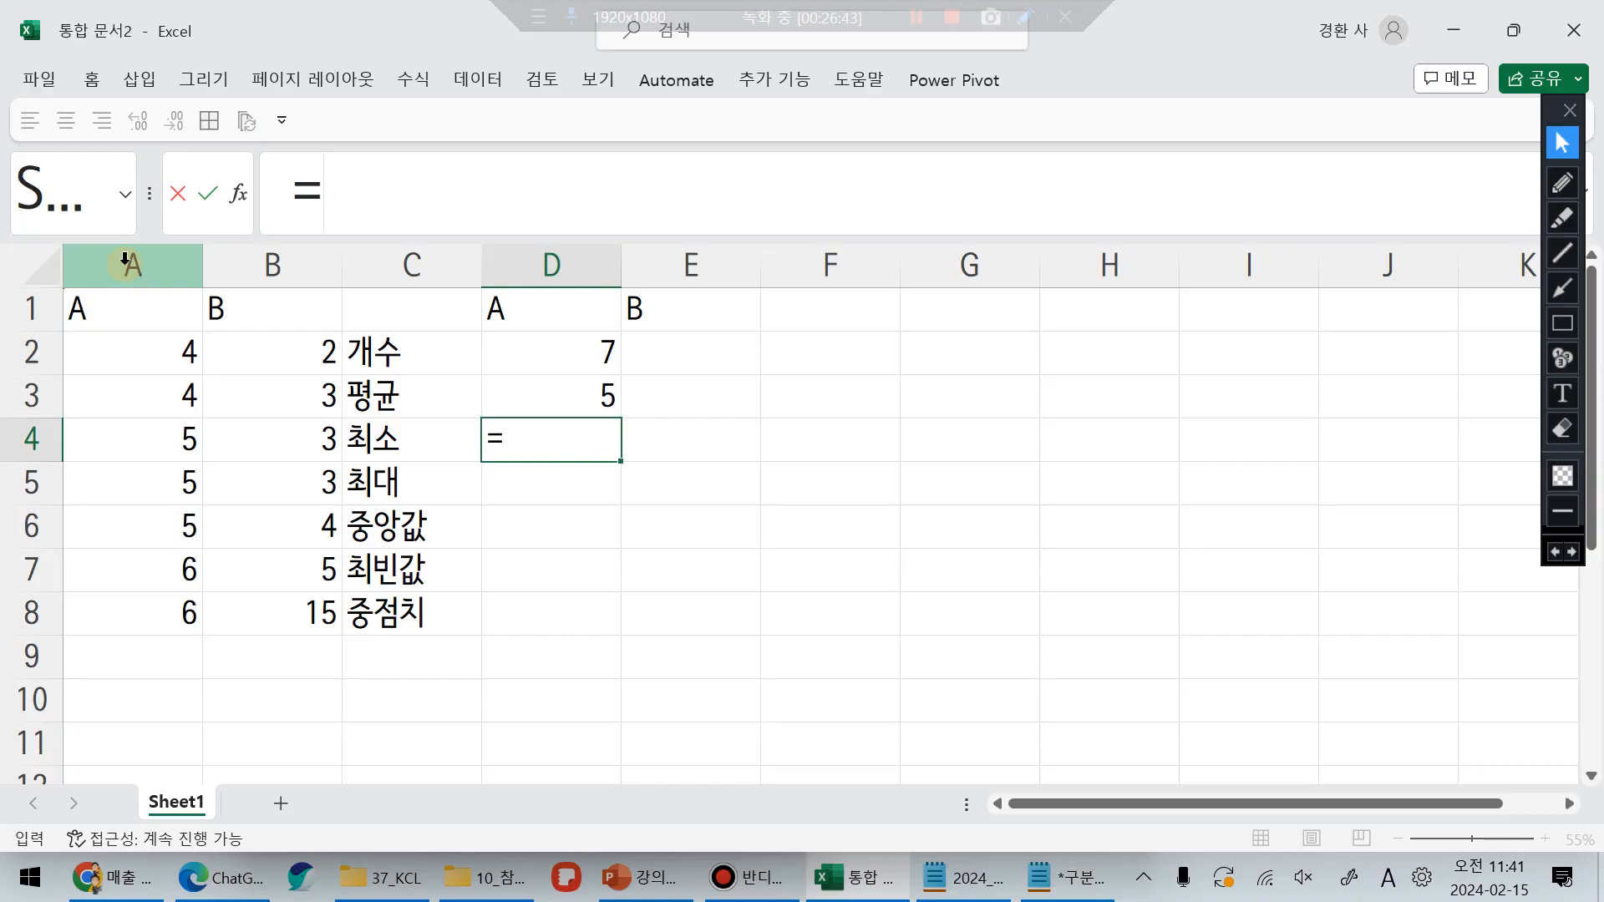
text(min()
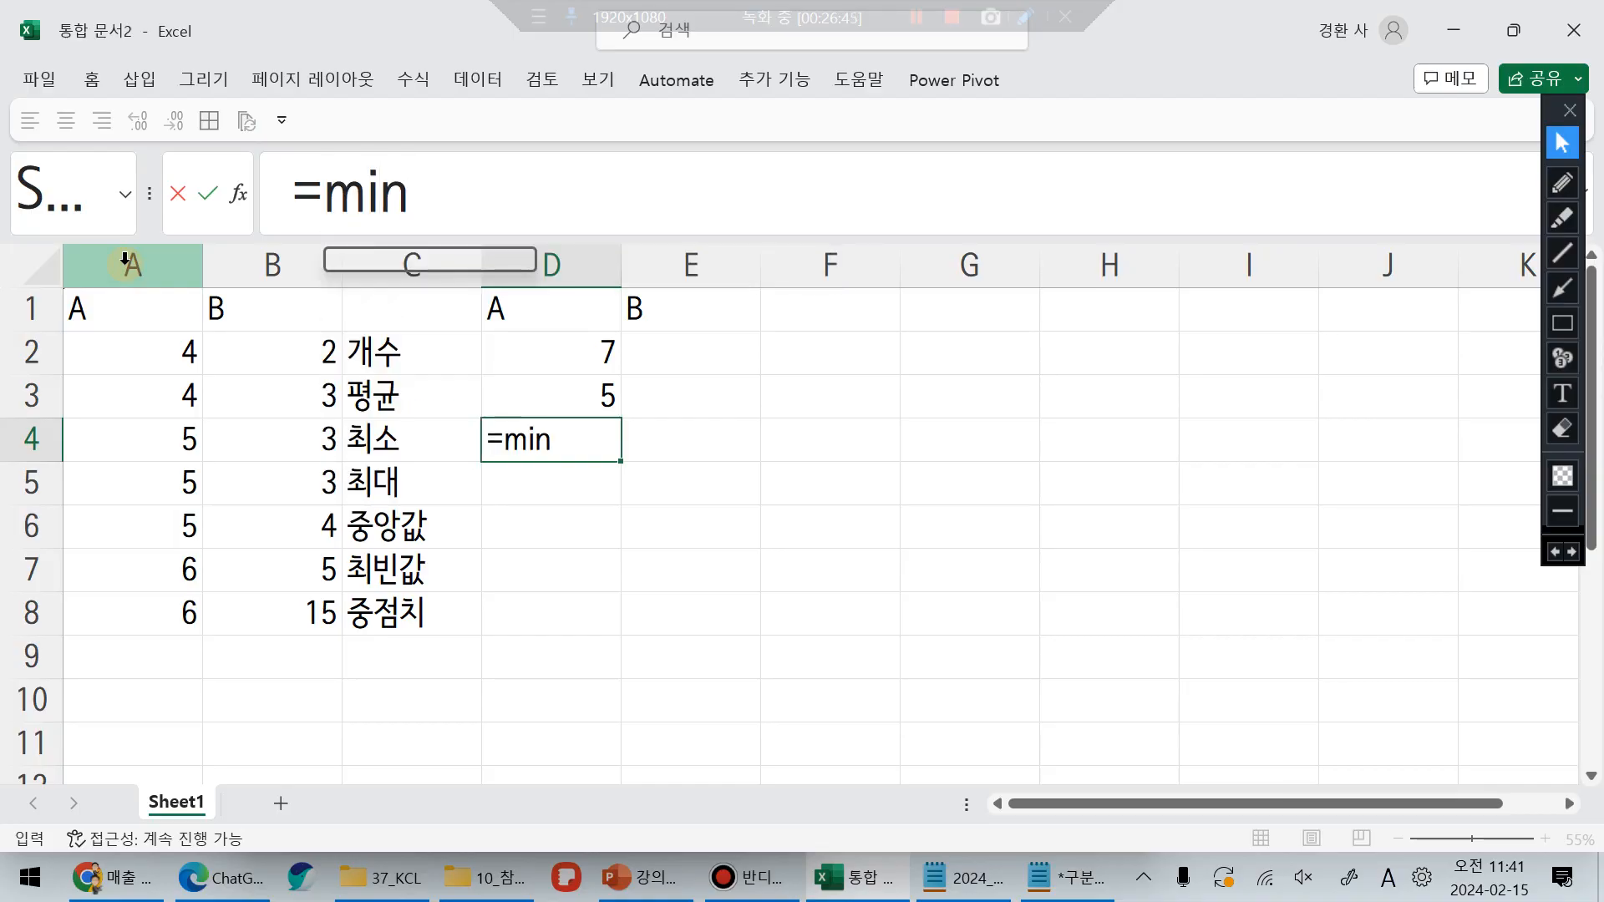
click(111, 266)
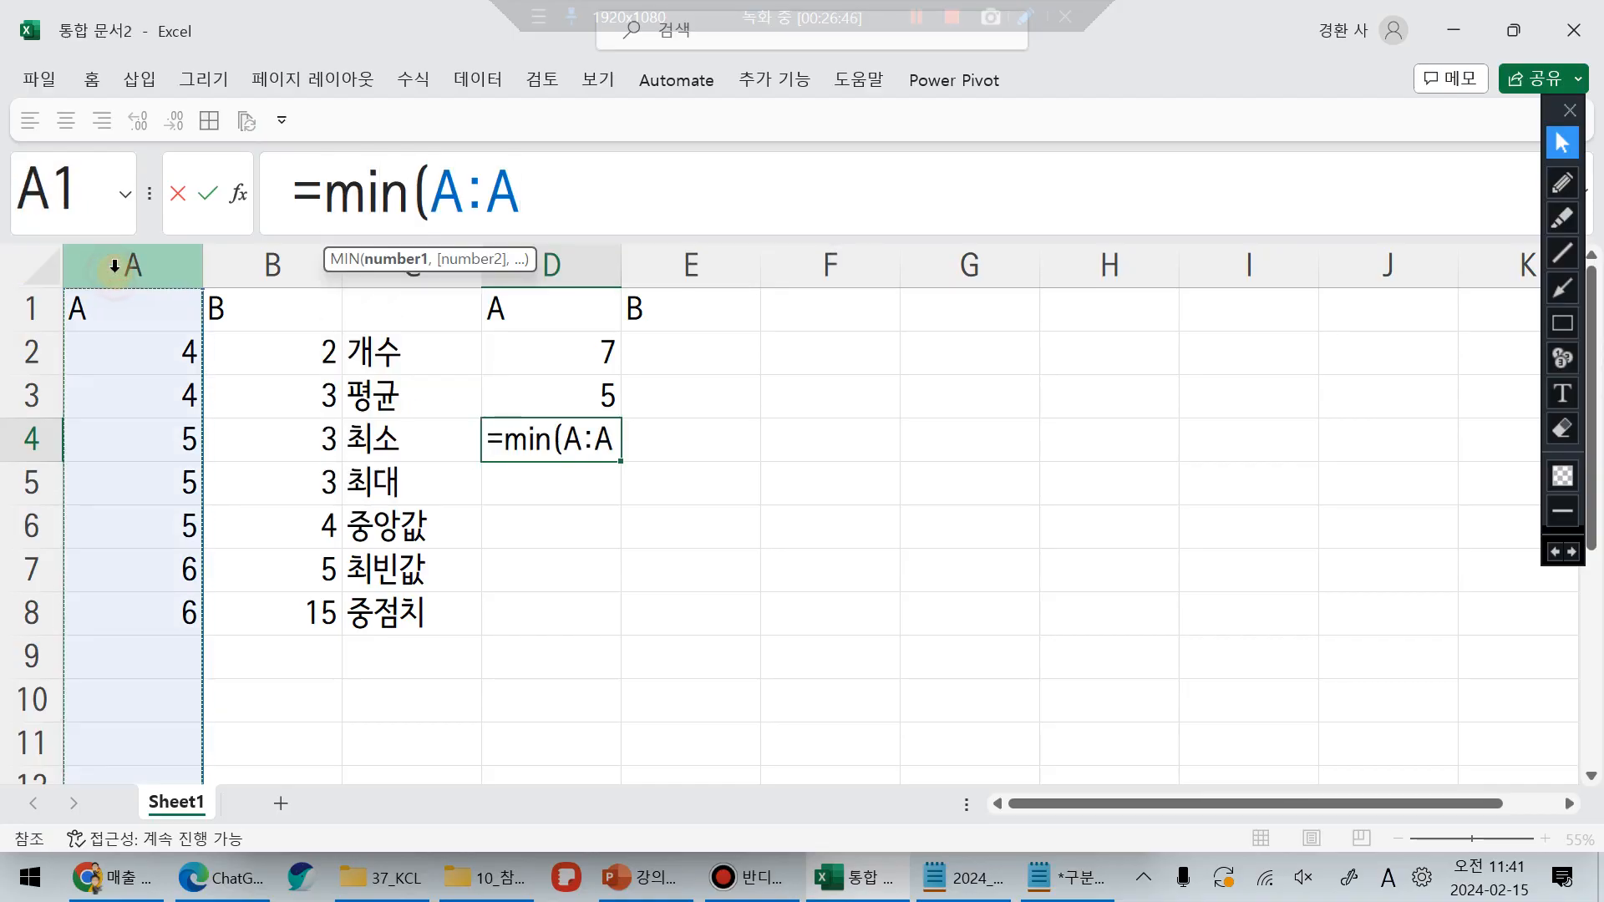
key(Return)
Step: Calculate the maximum of column A in cell D5 with the MAX function over A:A
text(=)
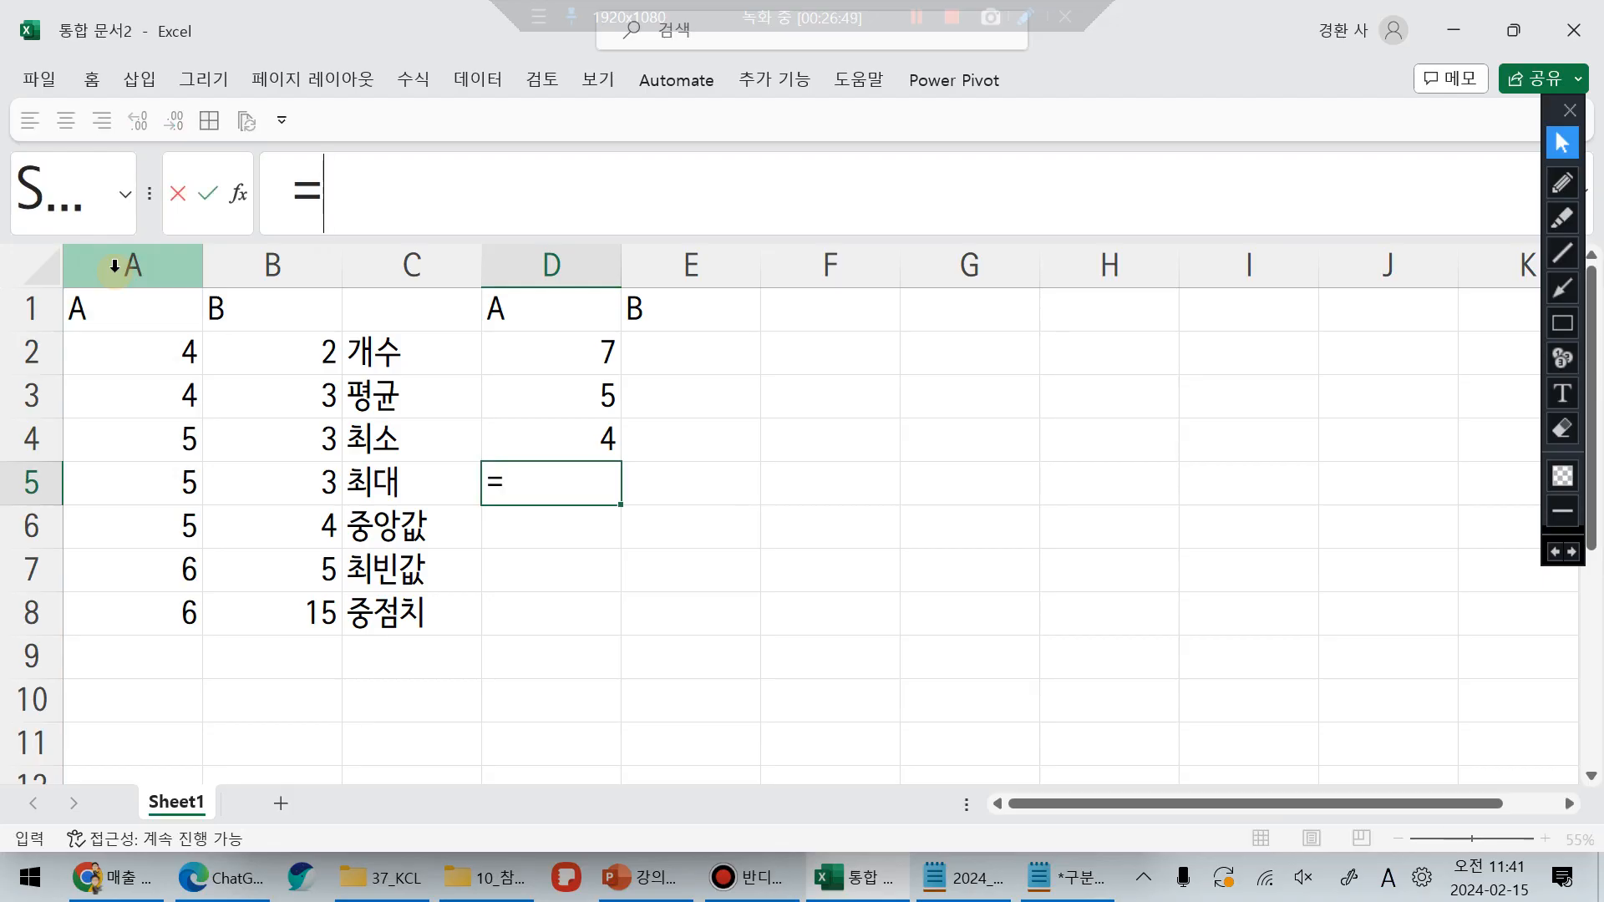
text(max()
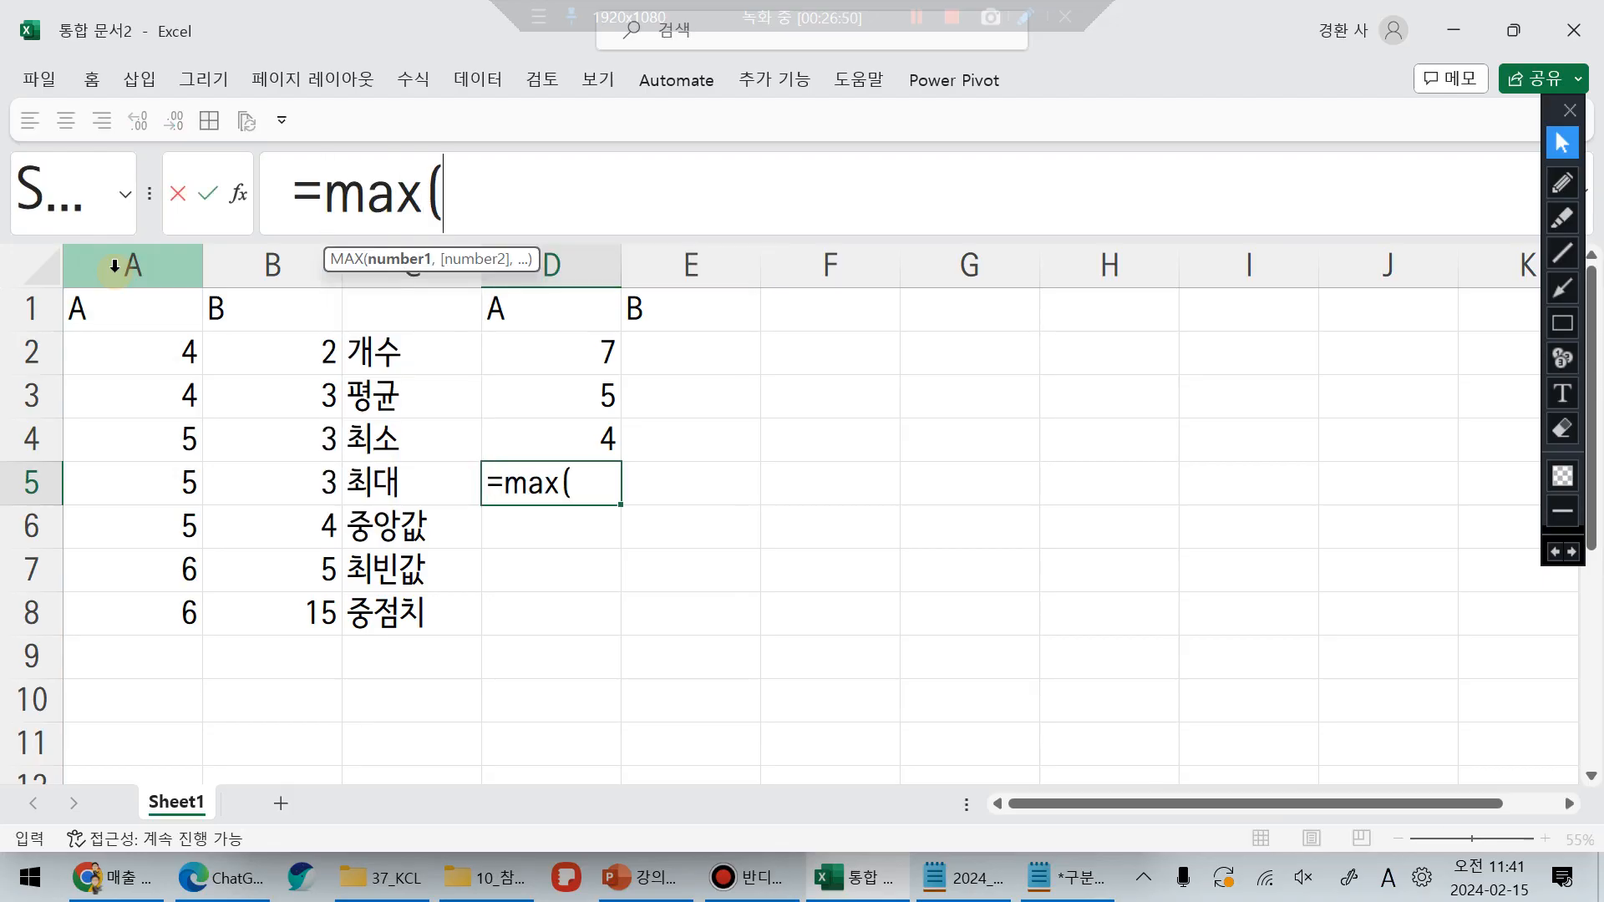
click(115, 267)
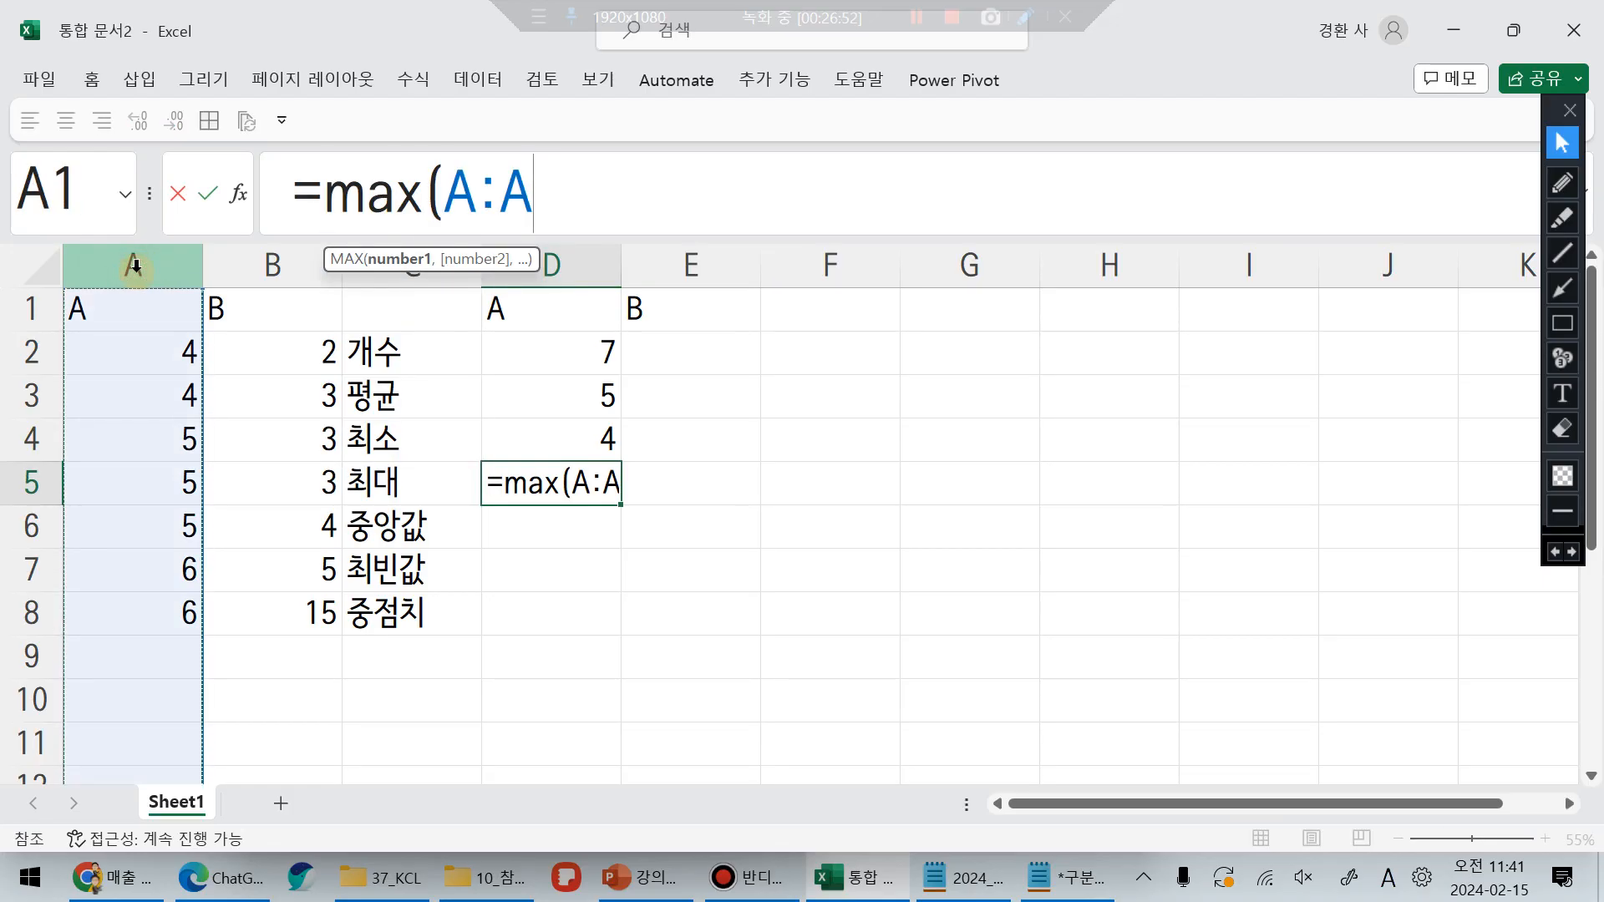
key(Return)
Step: Calculate the median of column A in cell D6 with the MEDIAN function over A:A
text(=)
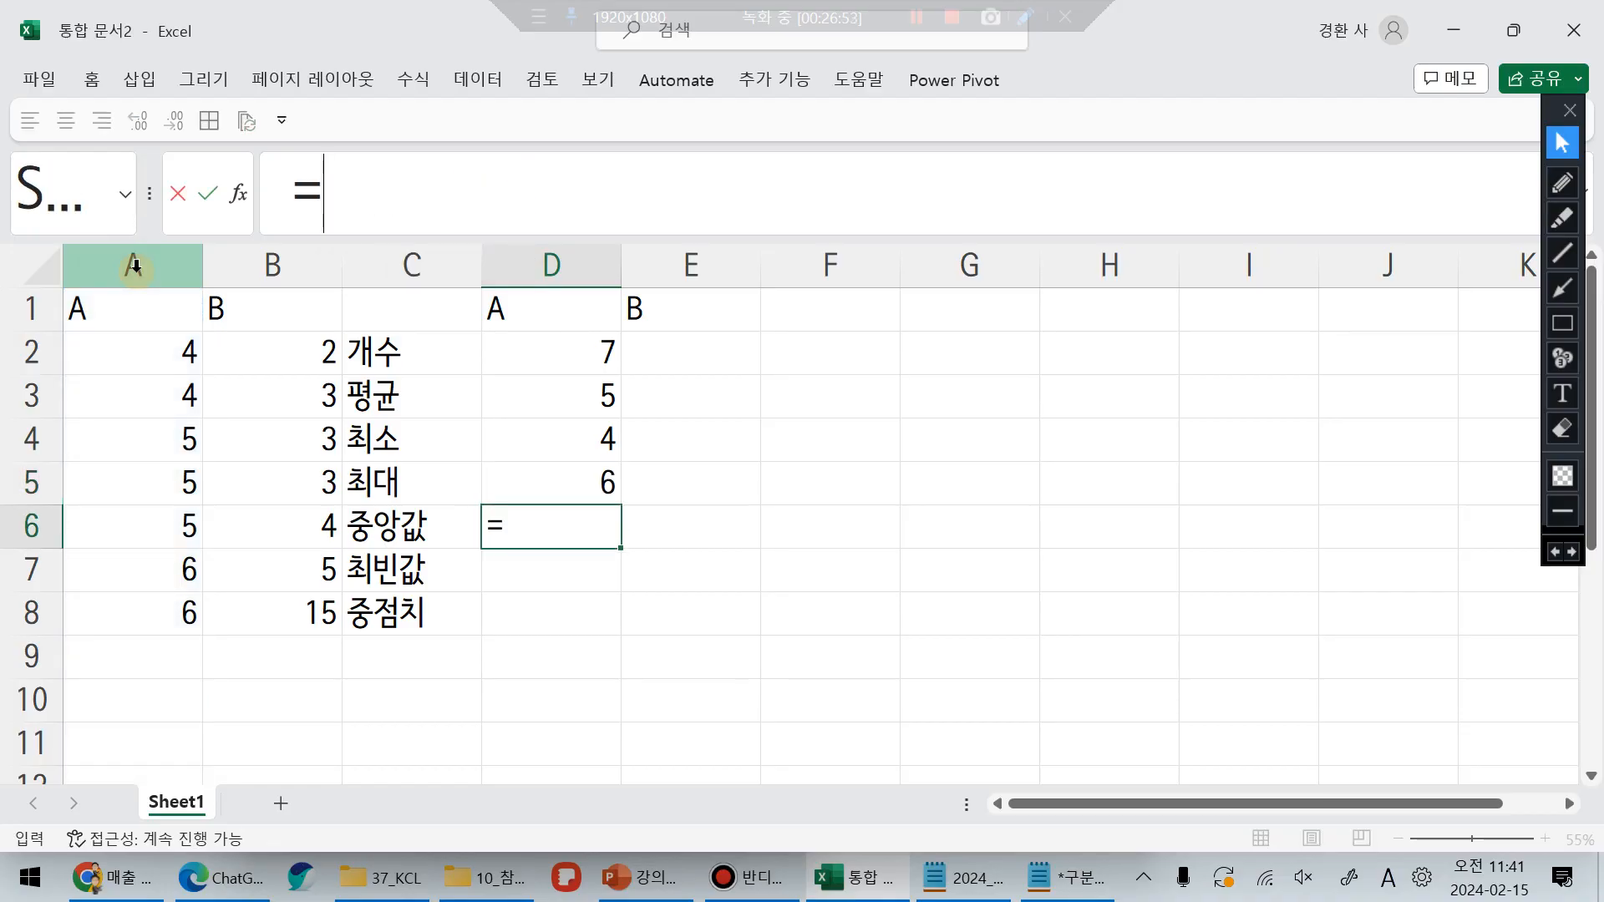
text(medin)
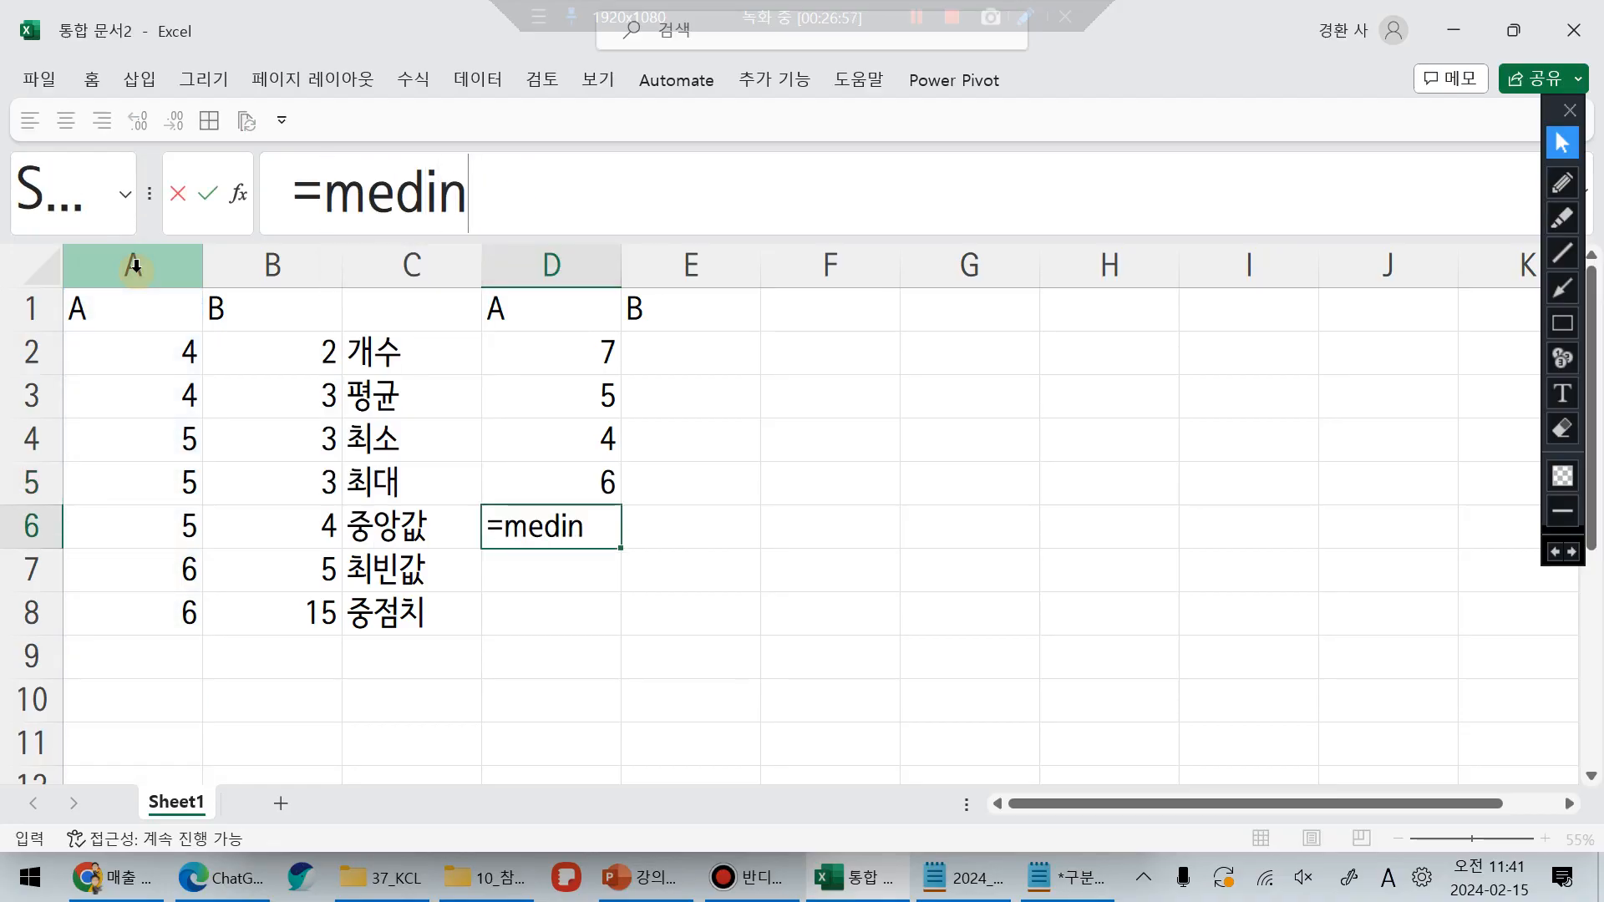
key(BackSpace)
text(an)
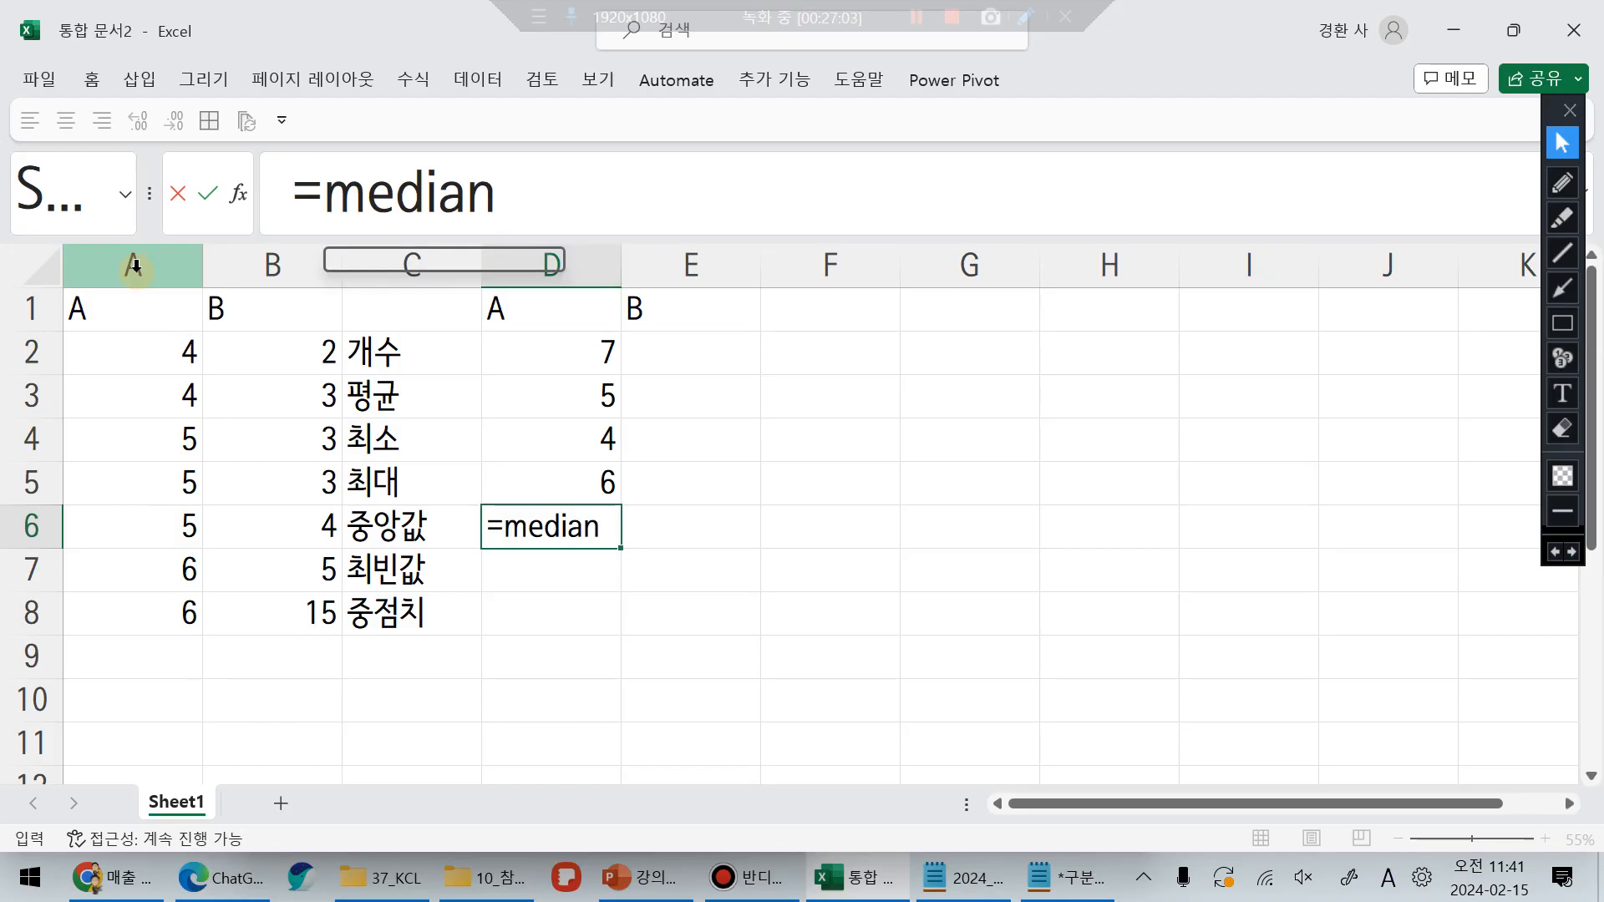
text(()
click(137, 264)
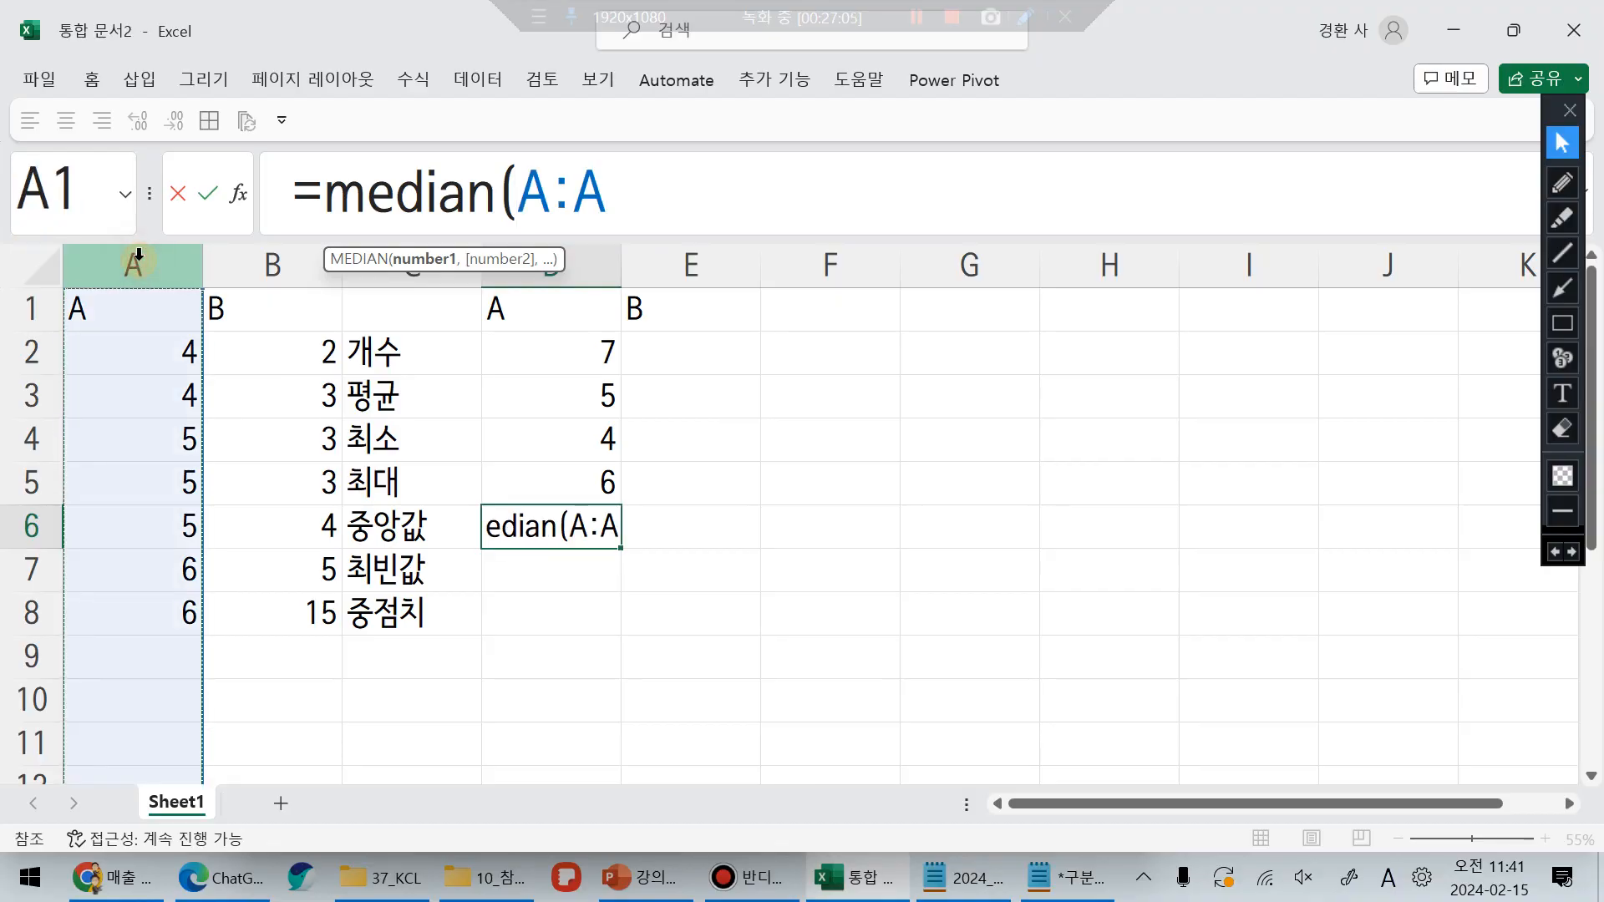
key(Return)
Step: Calculate the mode of column A in cell D7 with the MODE function over A:A
text(=mode)
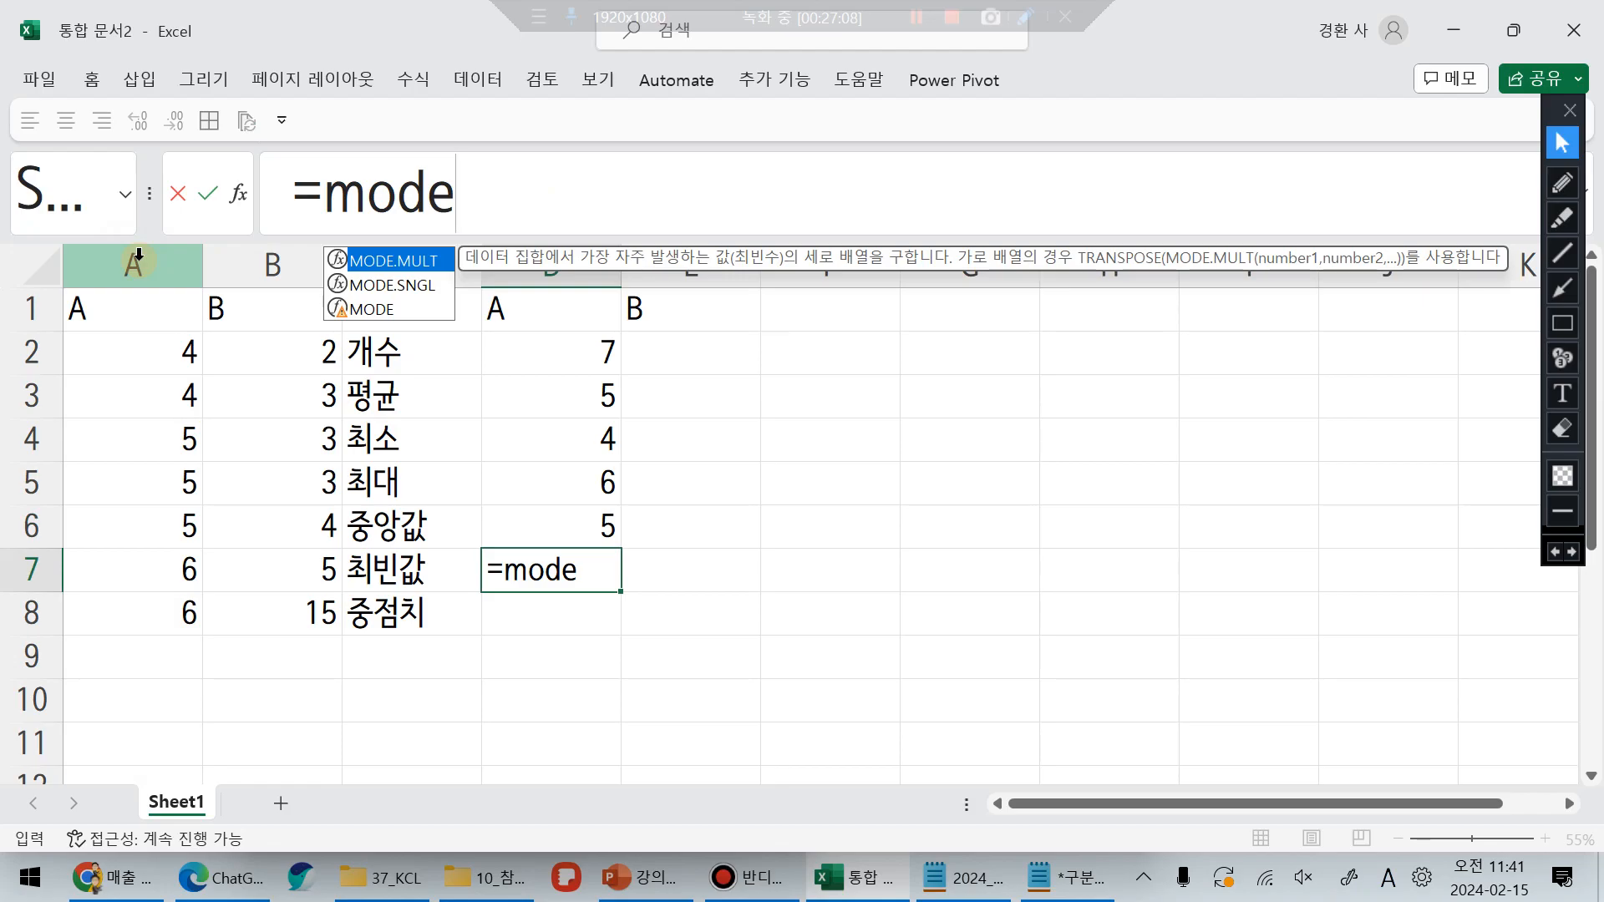
text(()
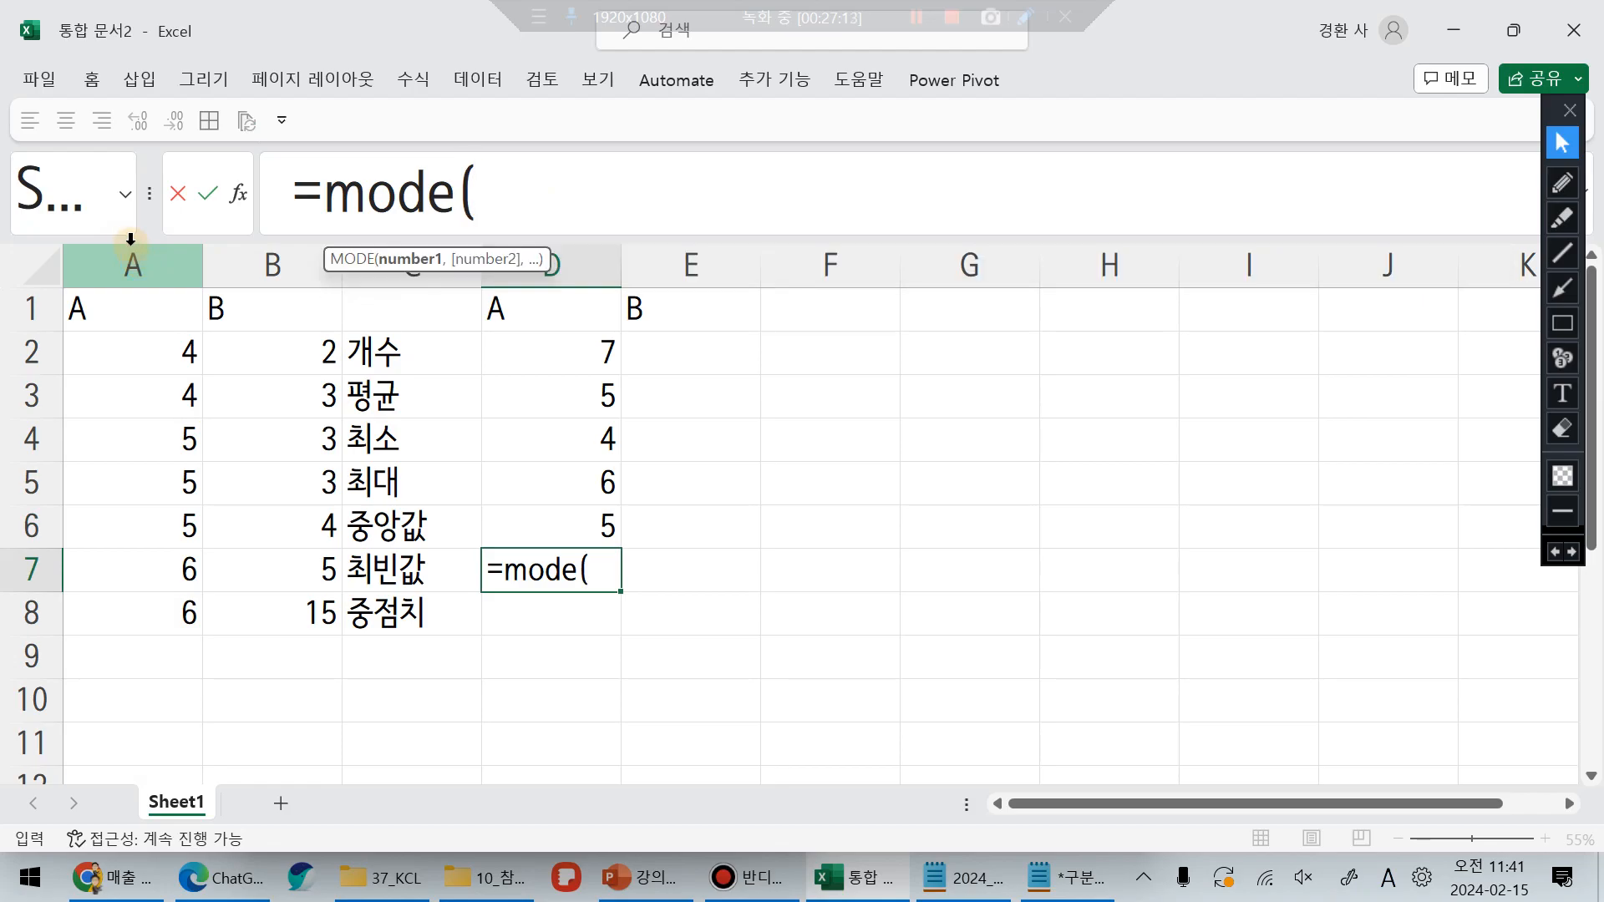
click(141, 264)
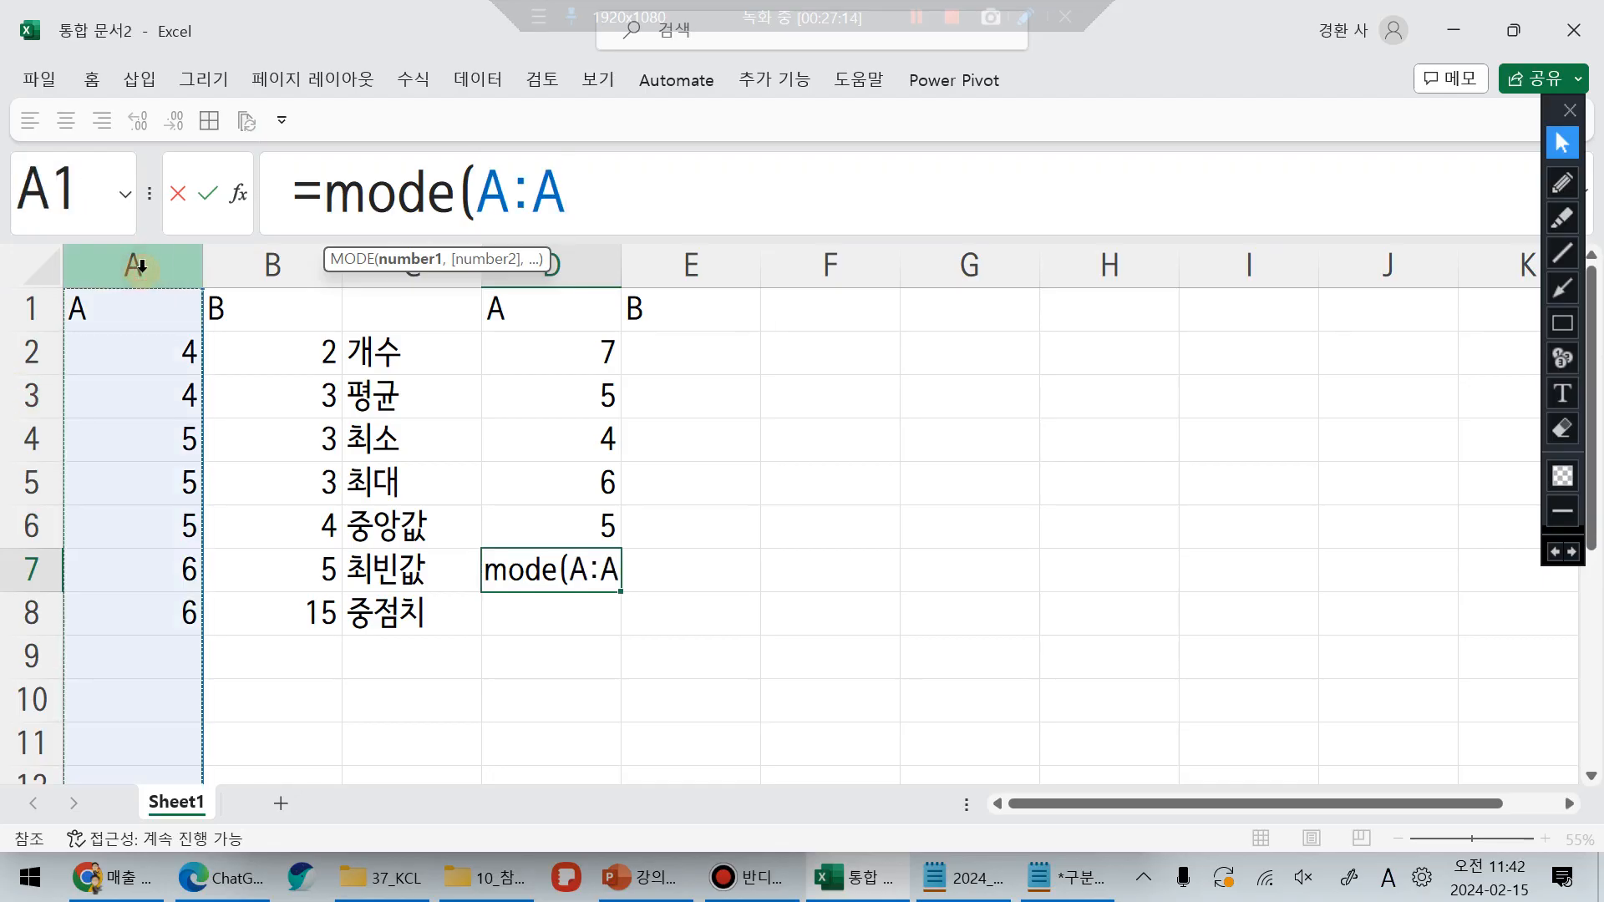
text())
key(Return)
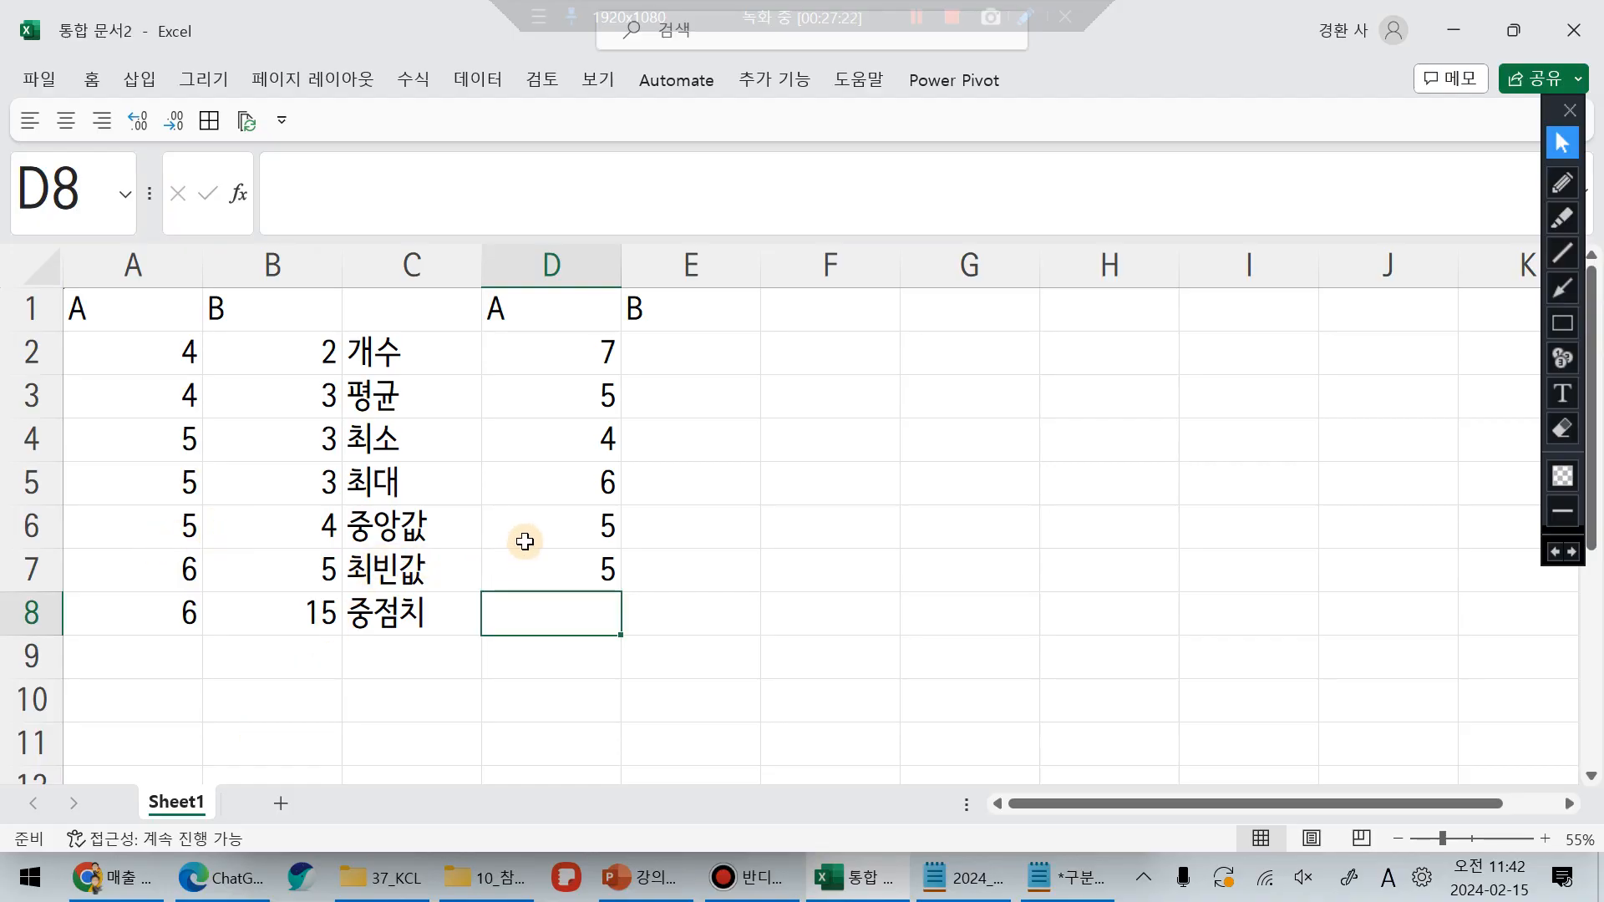
Step: Calculate the midrange of column A in cell D8 with the formula =(D5+D4)/2
text(=)
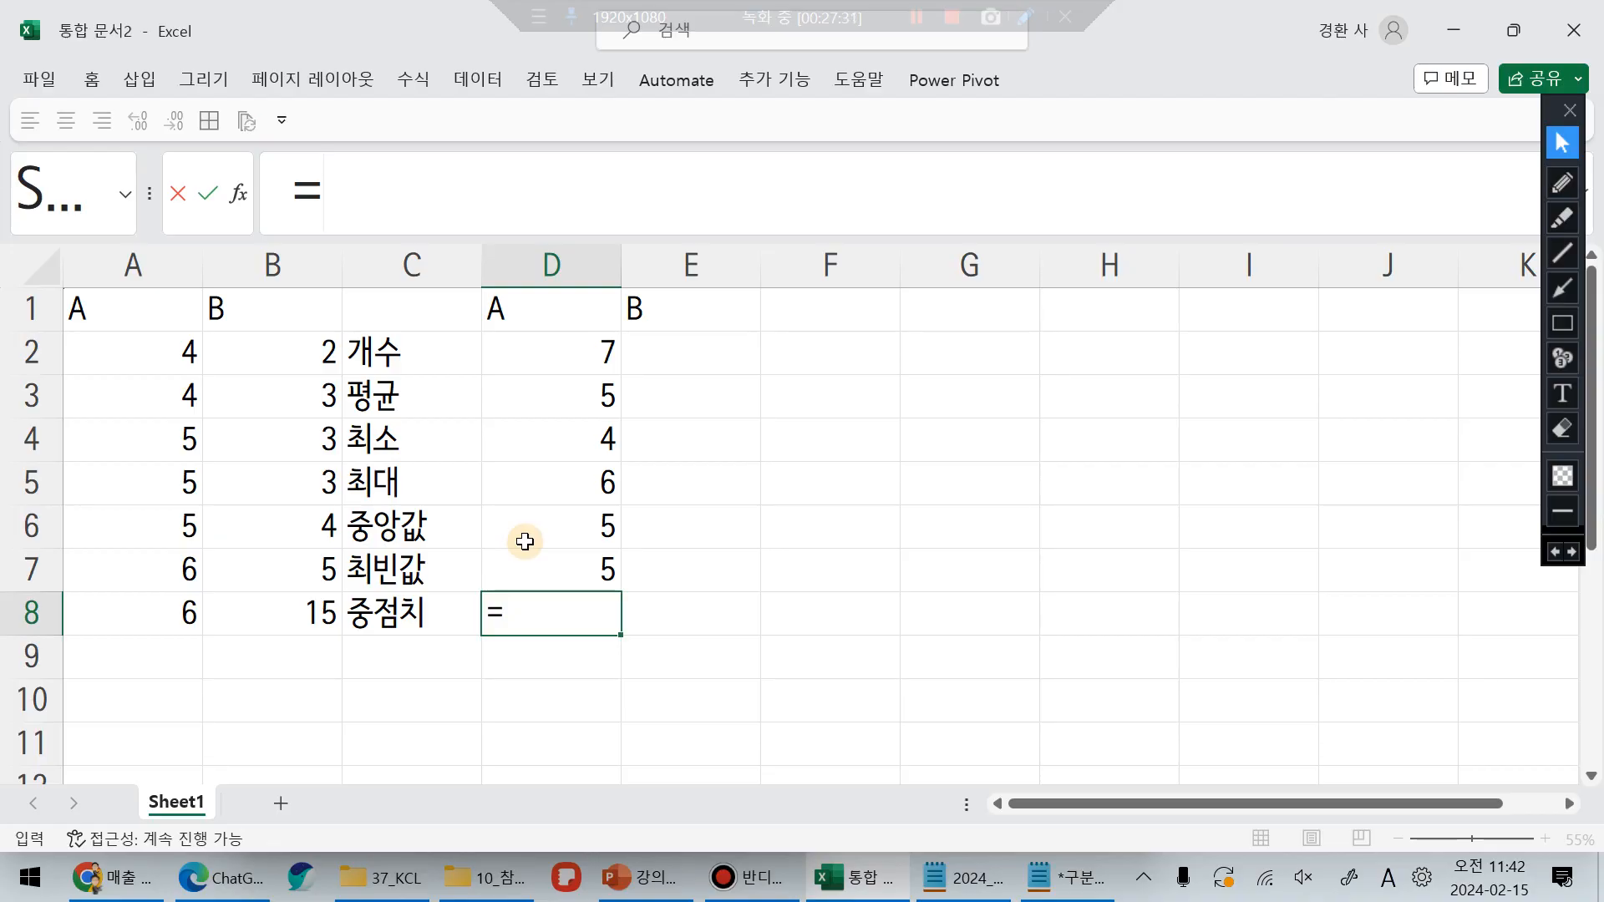
text(()
key(BackSpace)
click(581, 486)
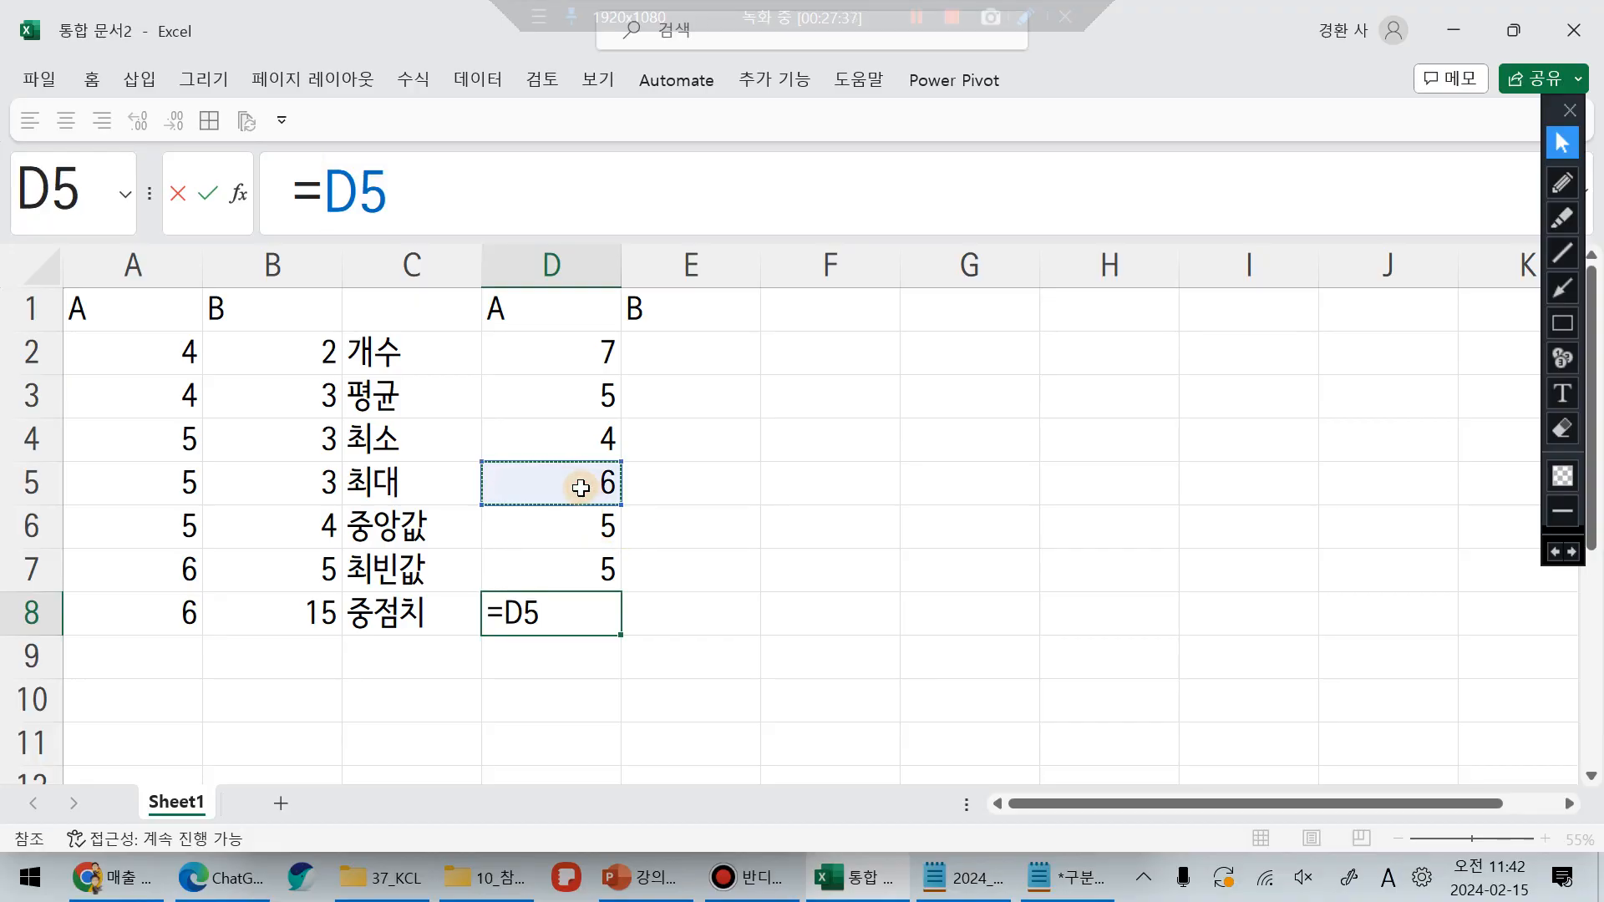
text(+)
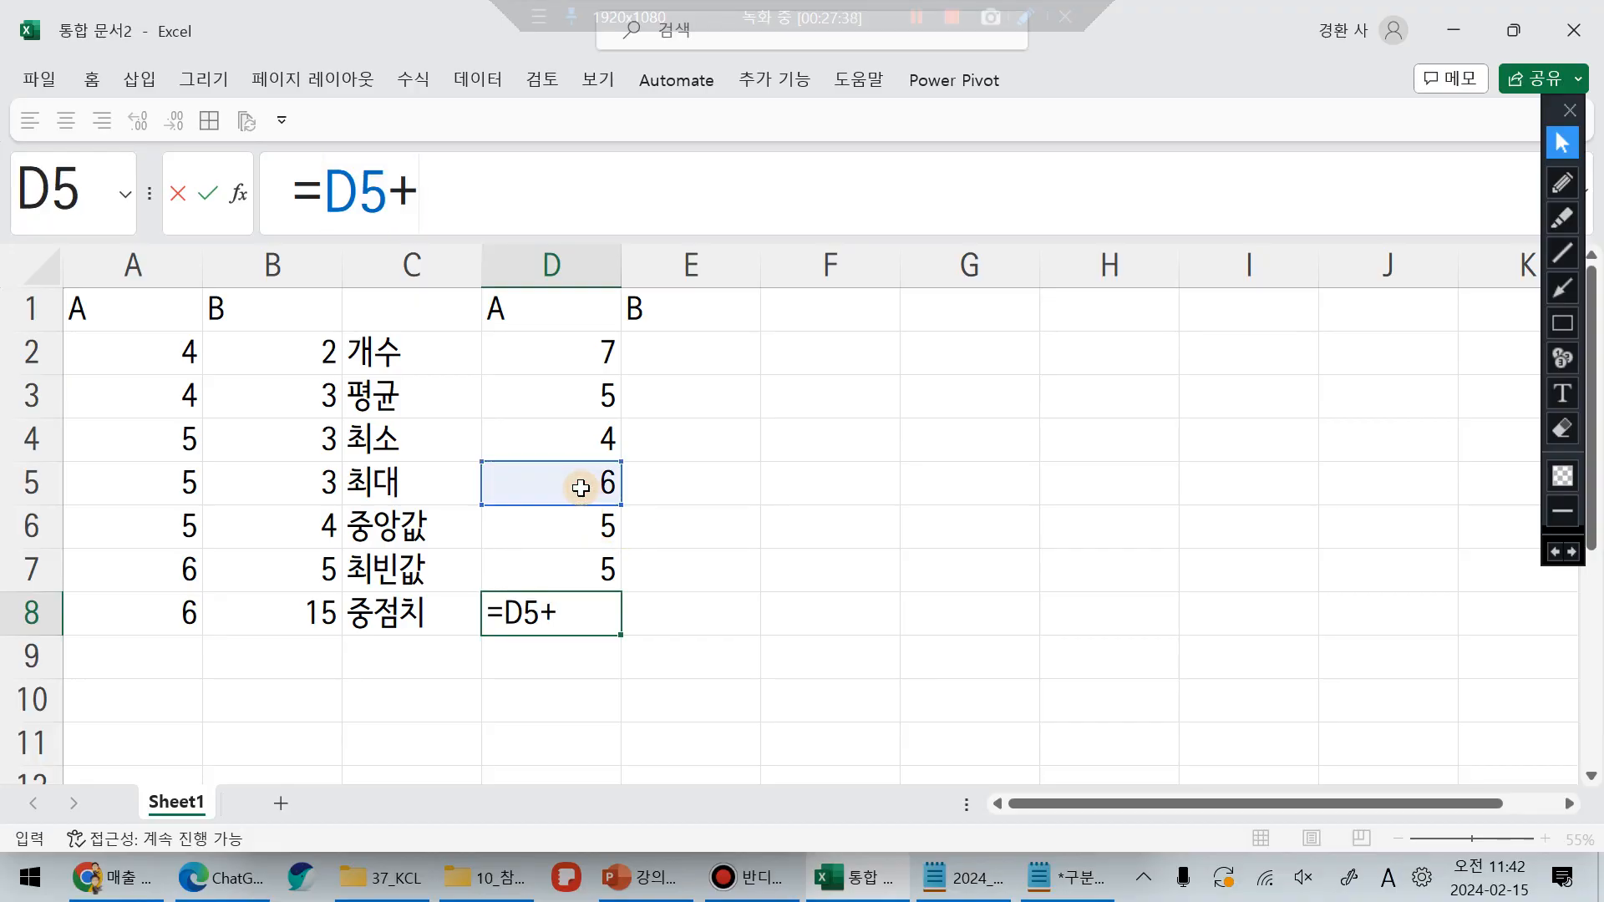
click(576, 443)
text(/2)
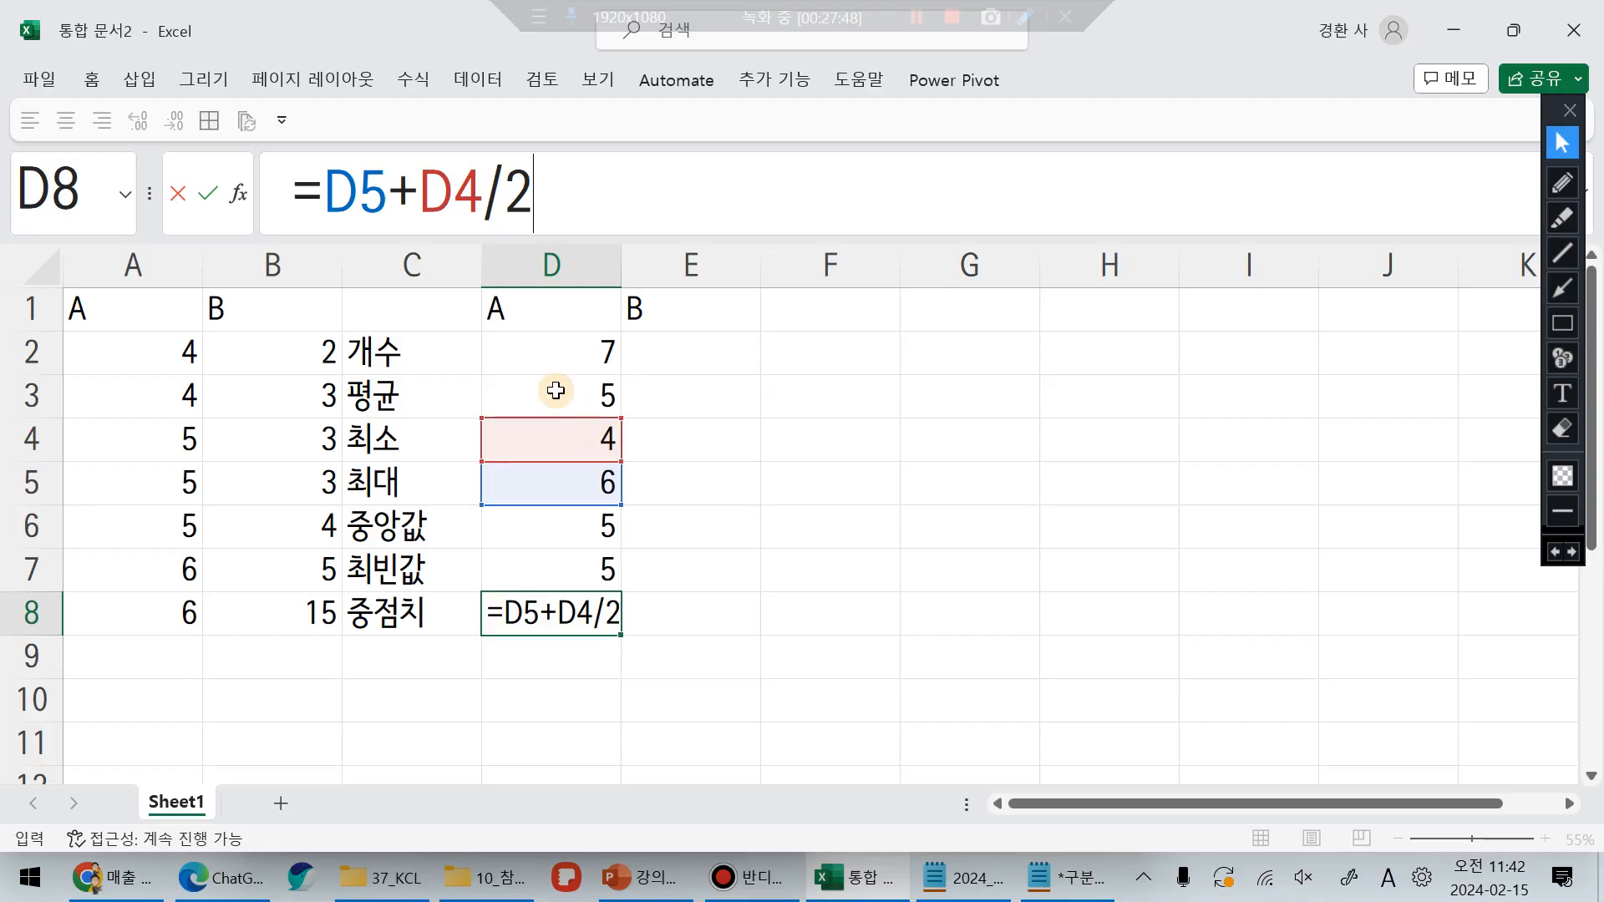
click(340, 191)
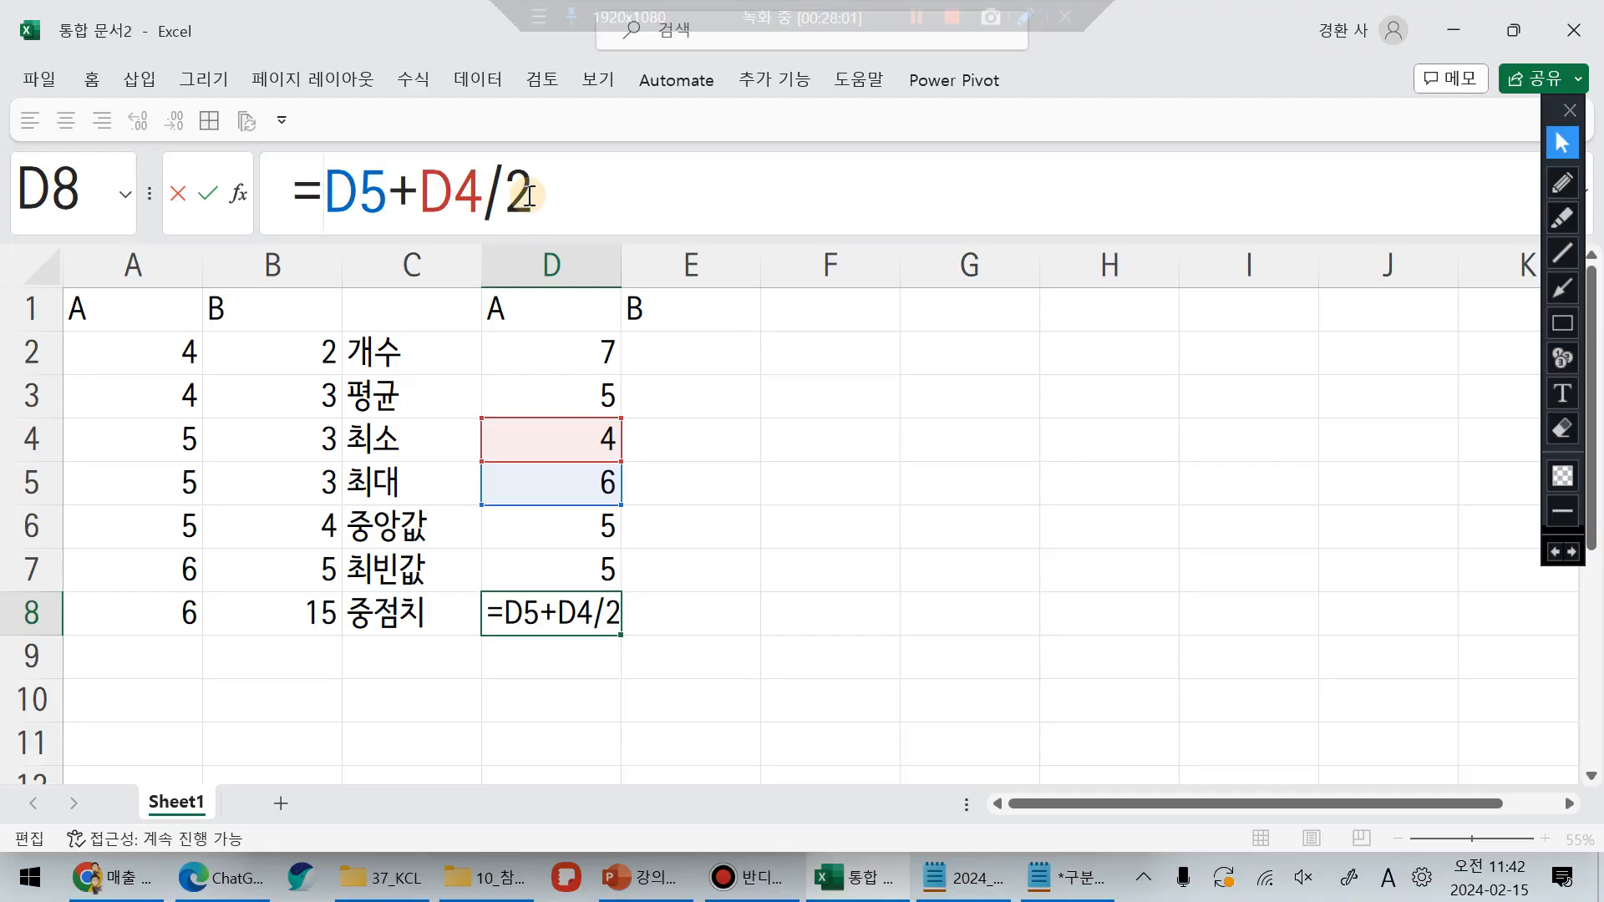
text(()
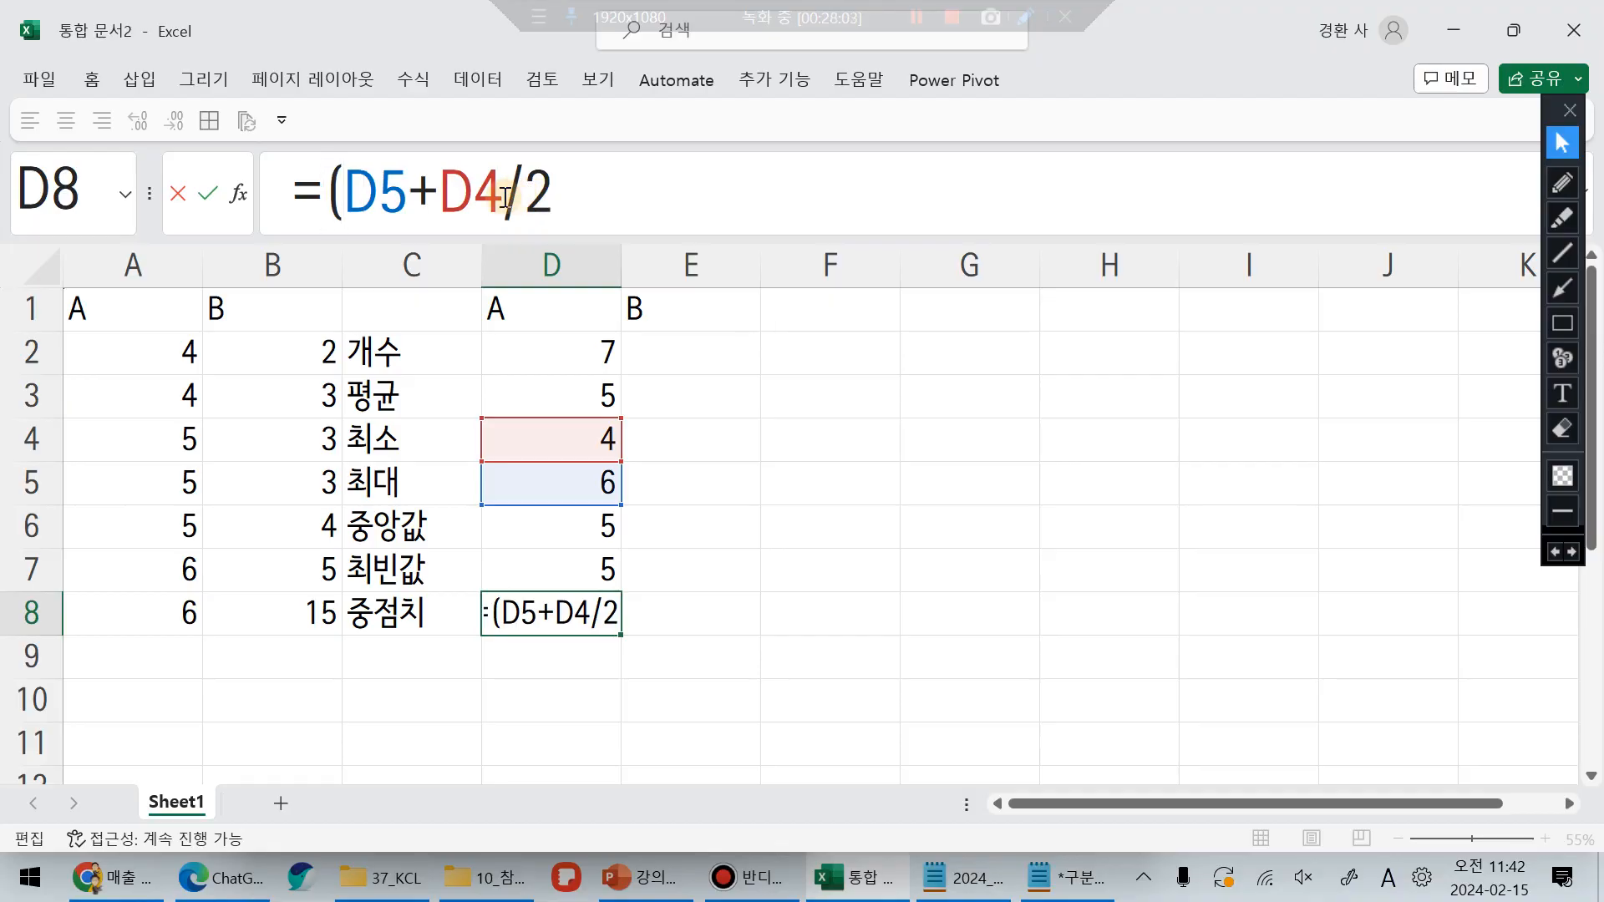
click(505, 195)
text())
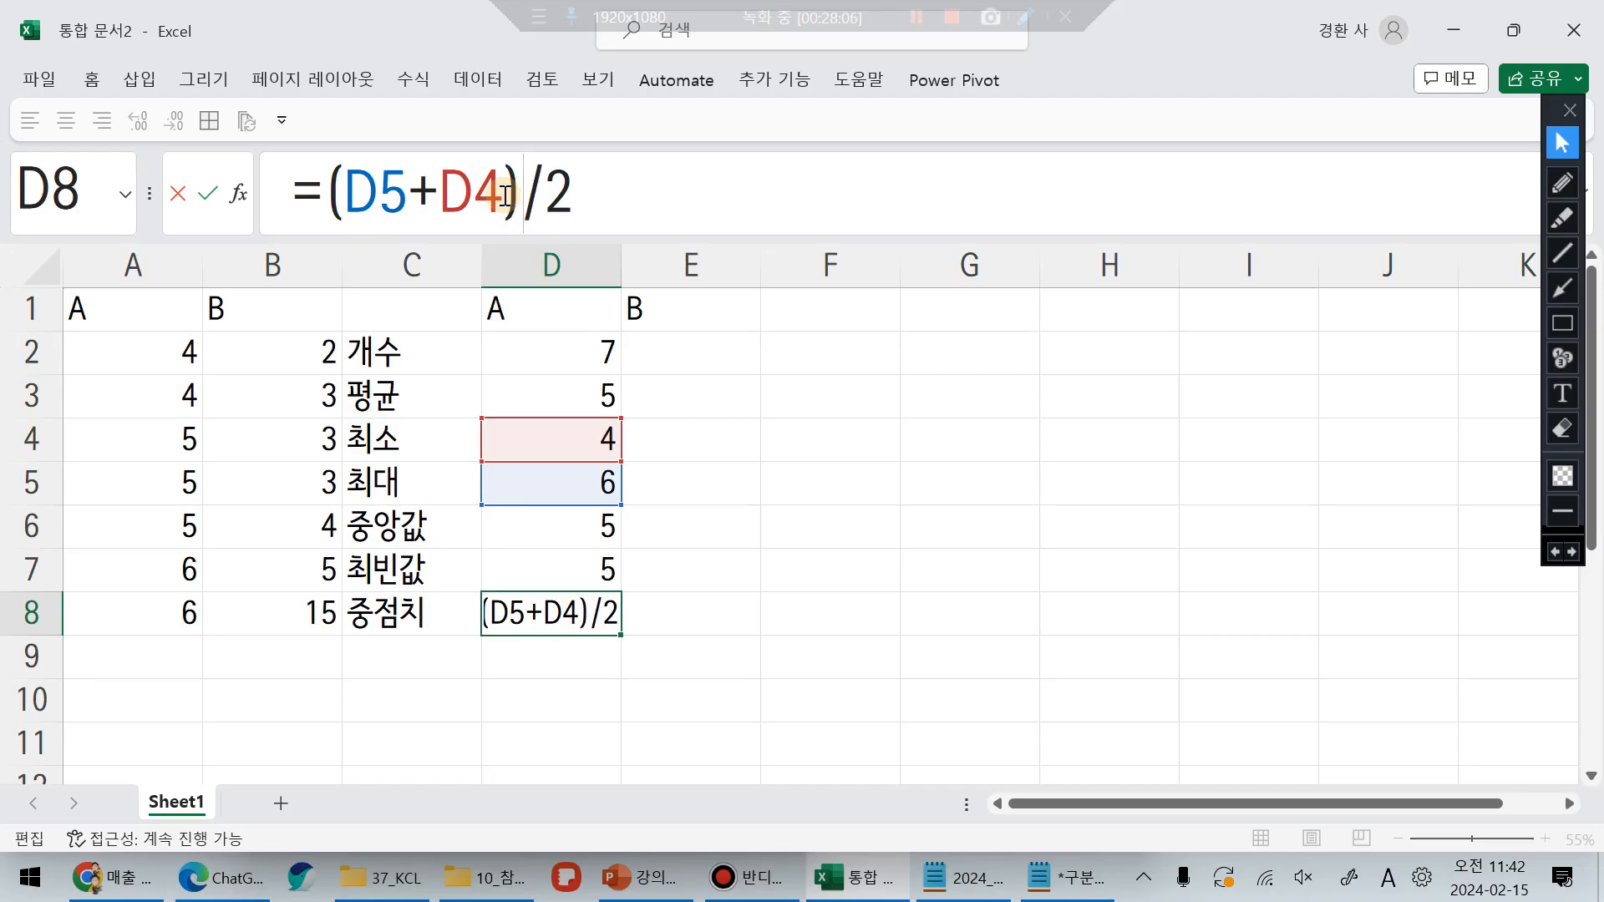
key(Return)
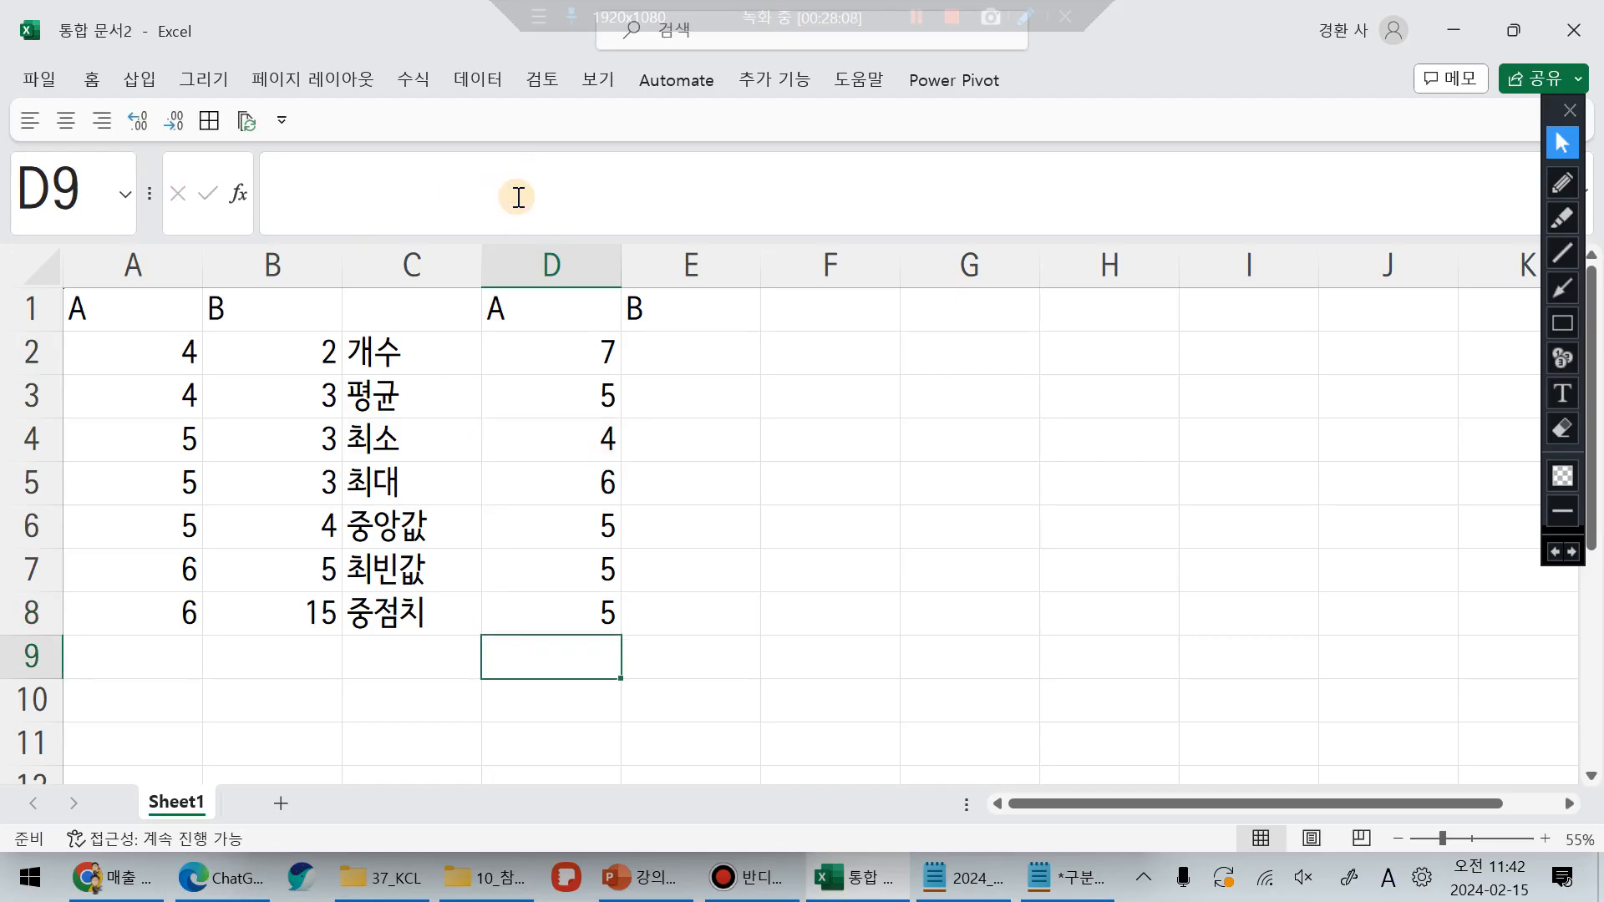
Step: Fill the formulas in D2:D8 across into column E to get the same statistics for column B
drag(539, 352, 747, 629)
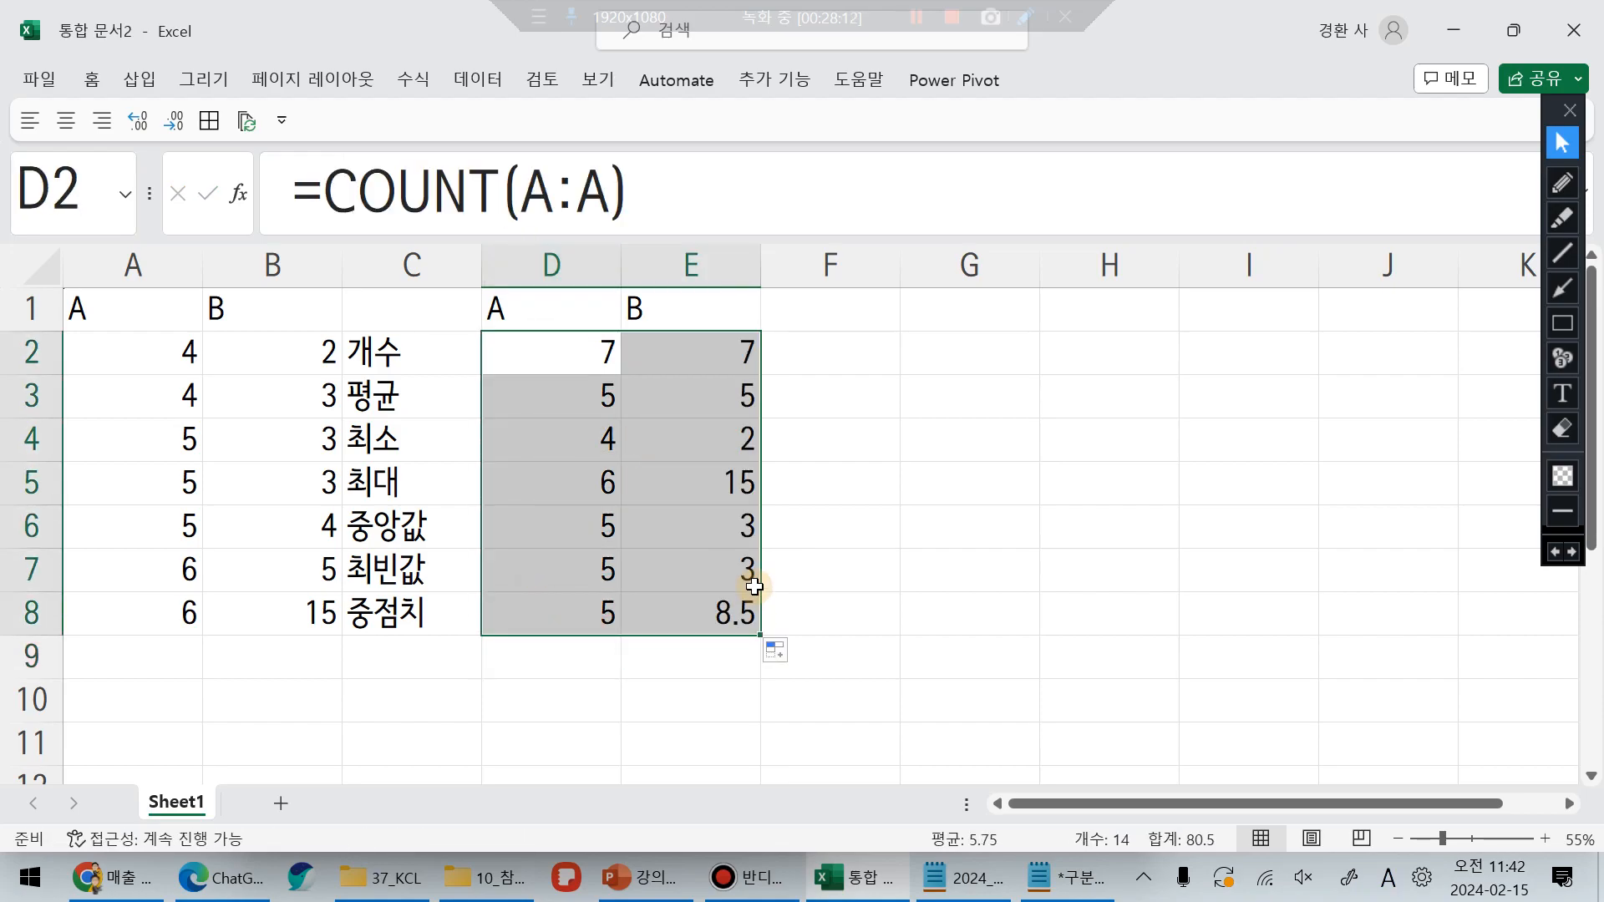
click(266, 264)
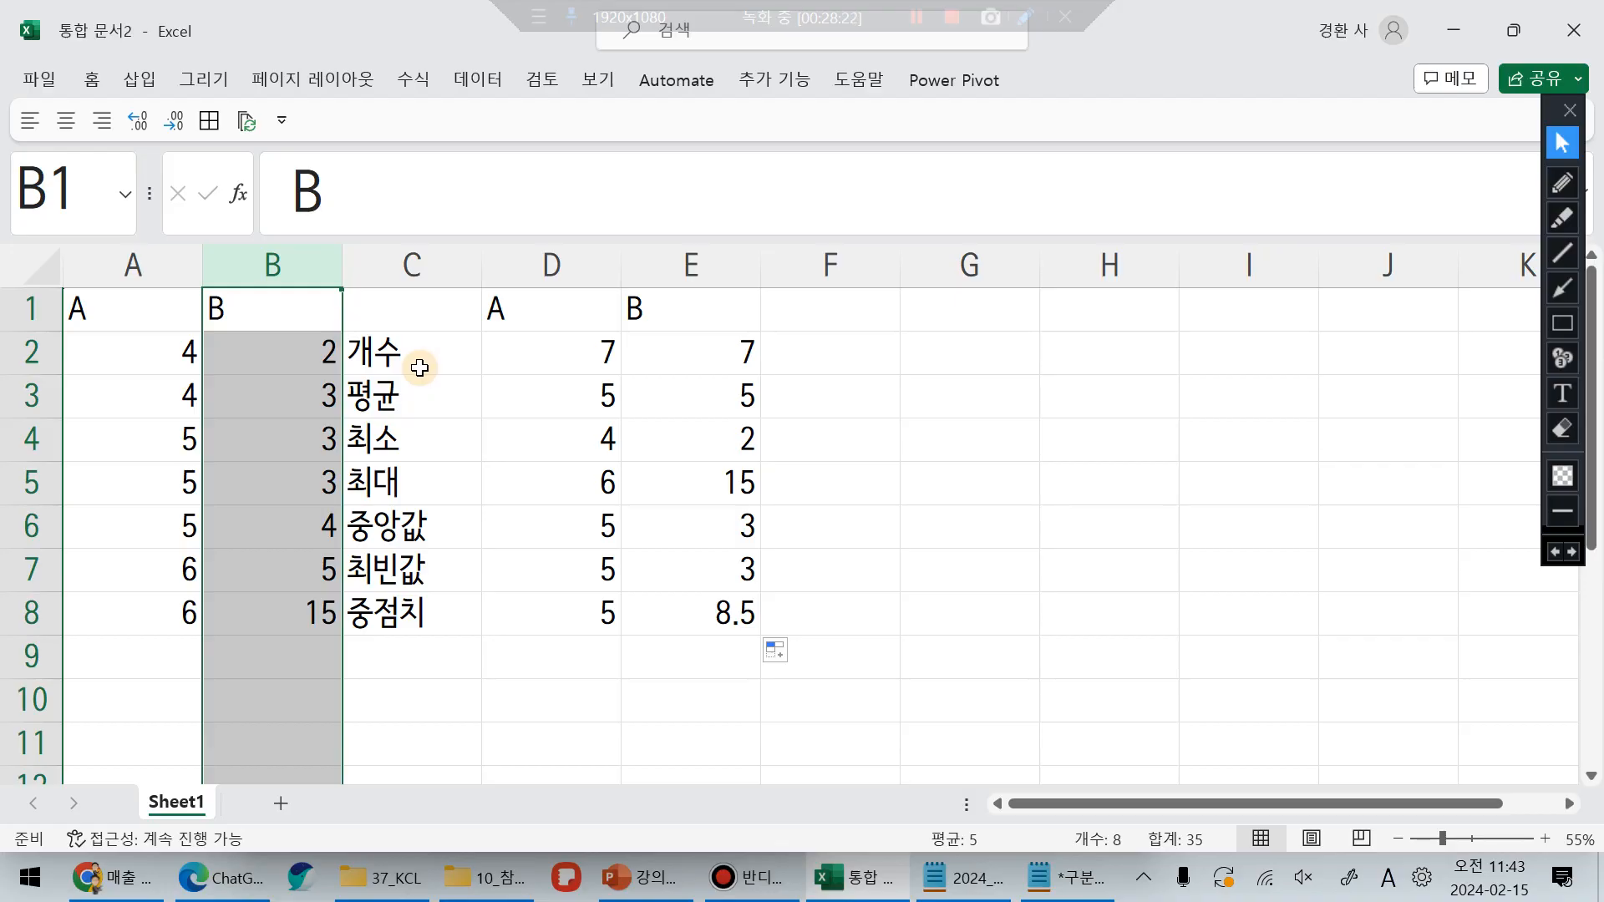
Step: Copy the data in A1:B8 into the message of a new ChatGPT chat as text only, removing the attached image
drag(107, 303, 279, 607)
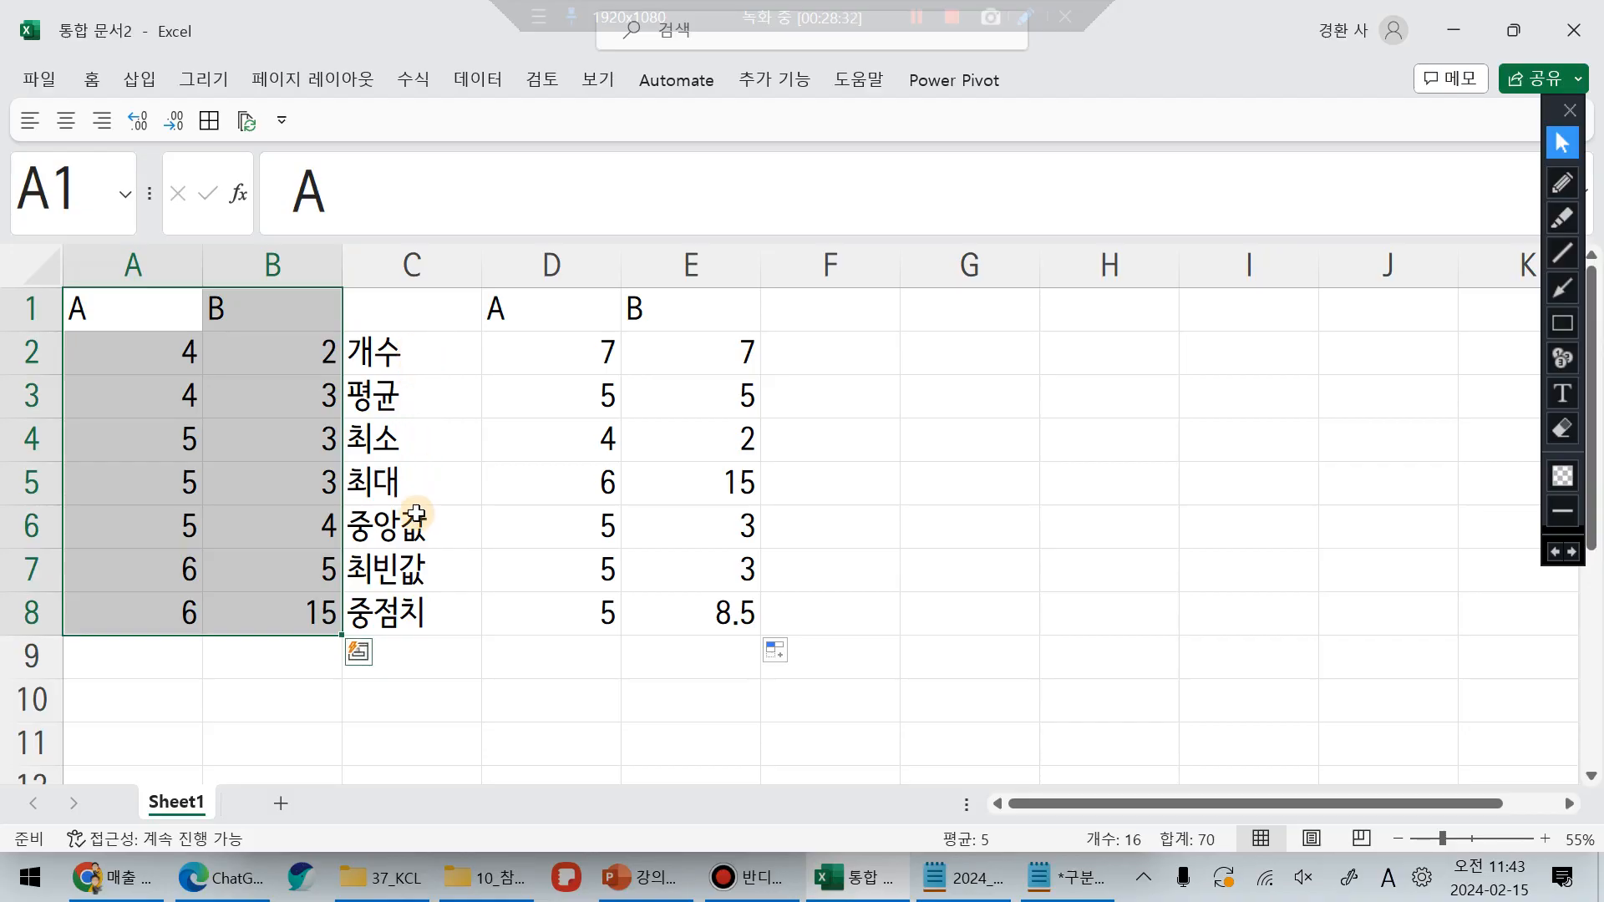
drag(132, 297, 321, 608)
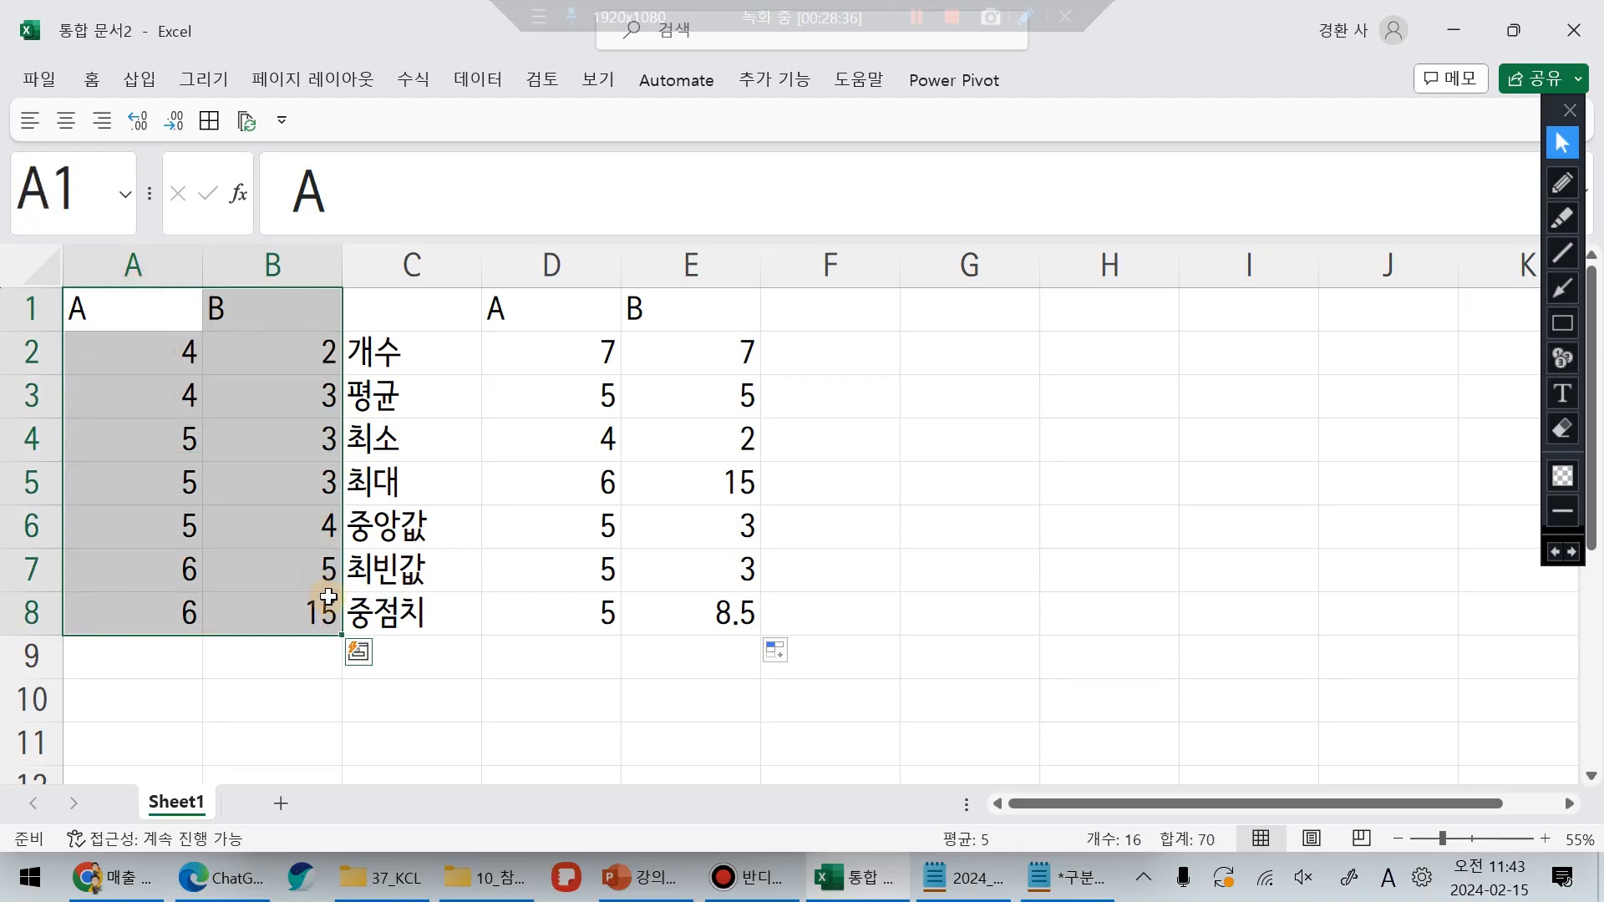
key(ctrl+c)
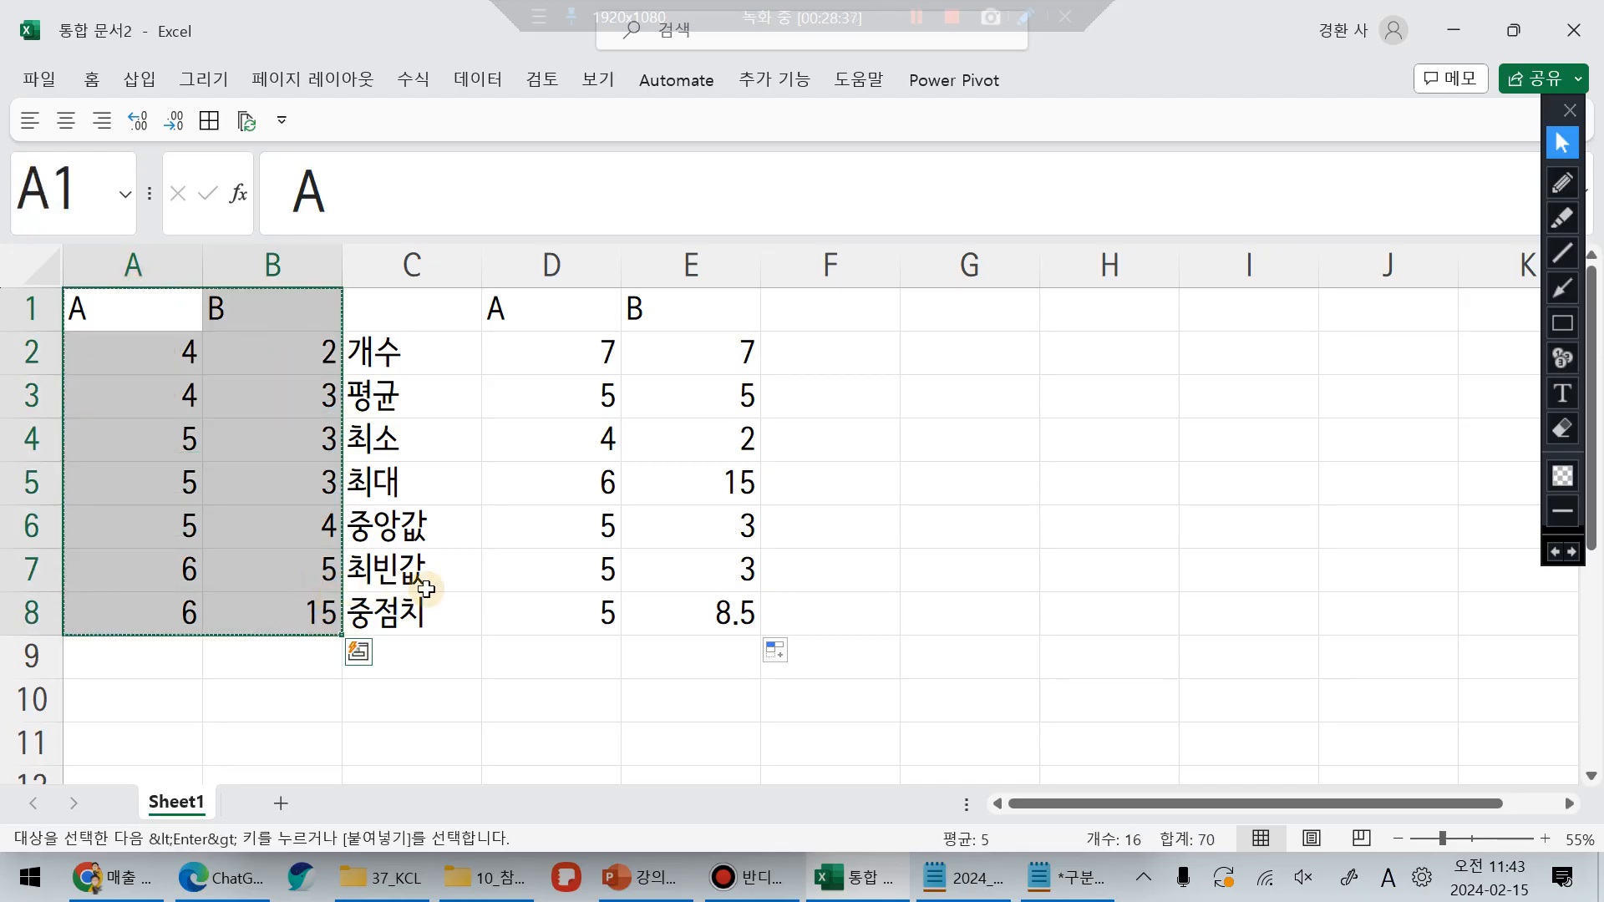
click(262, 881)
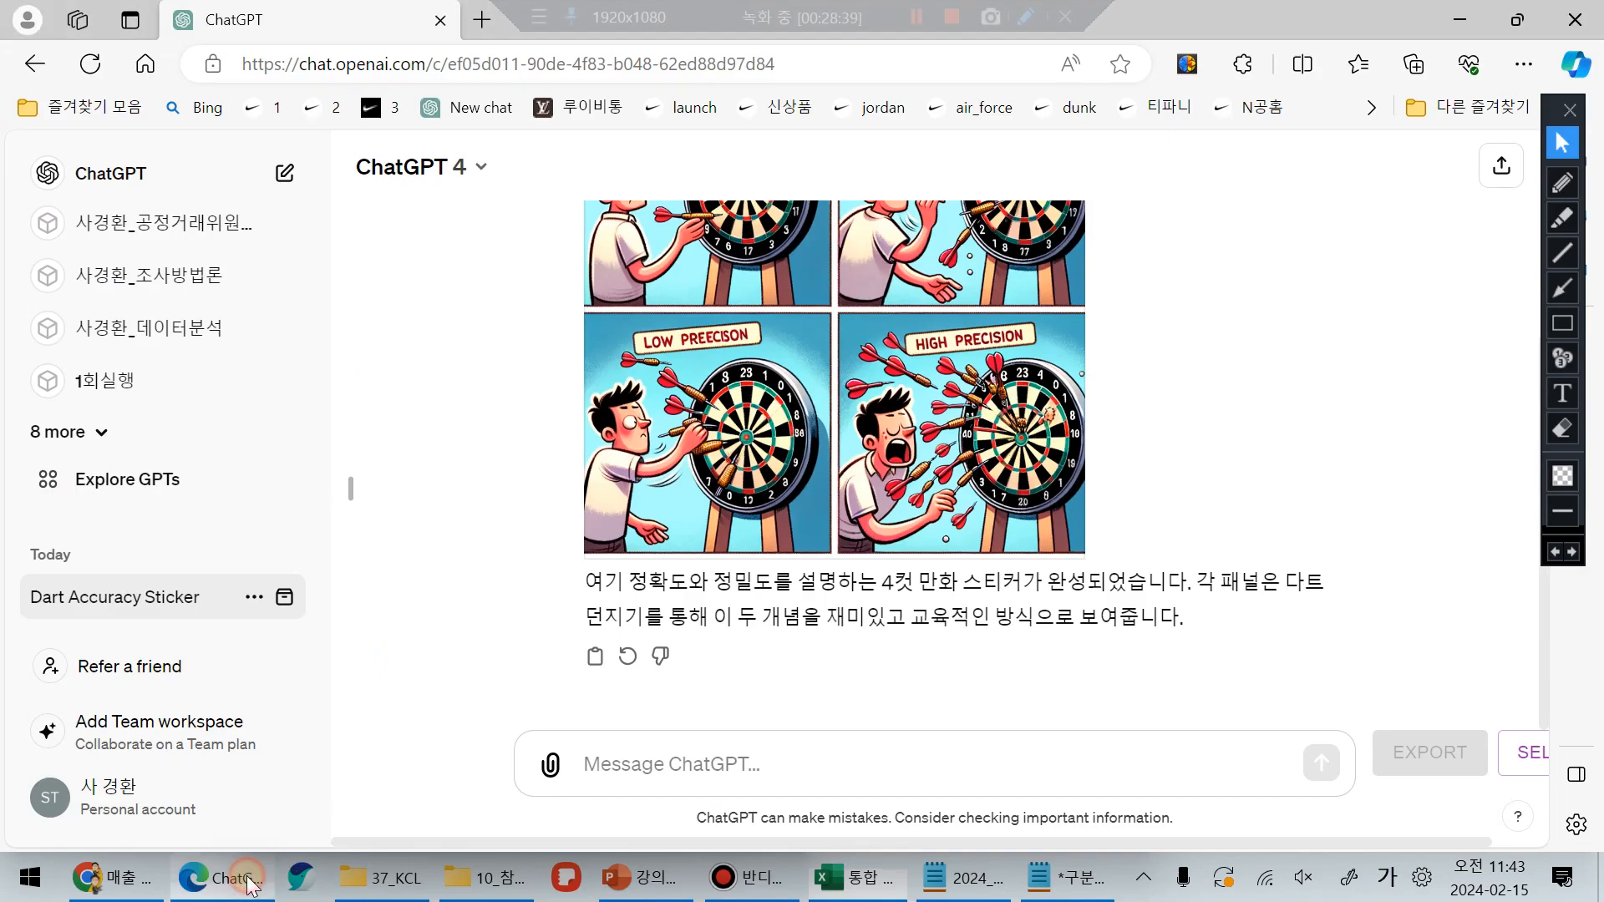
click(284, 174)
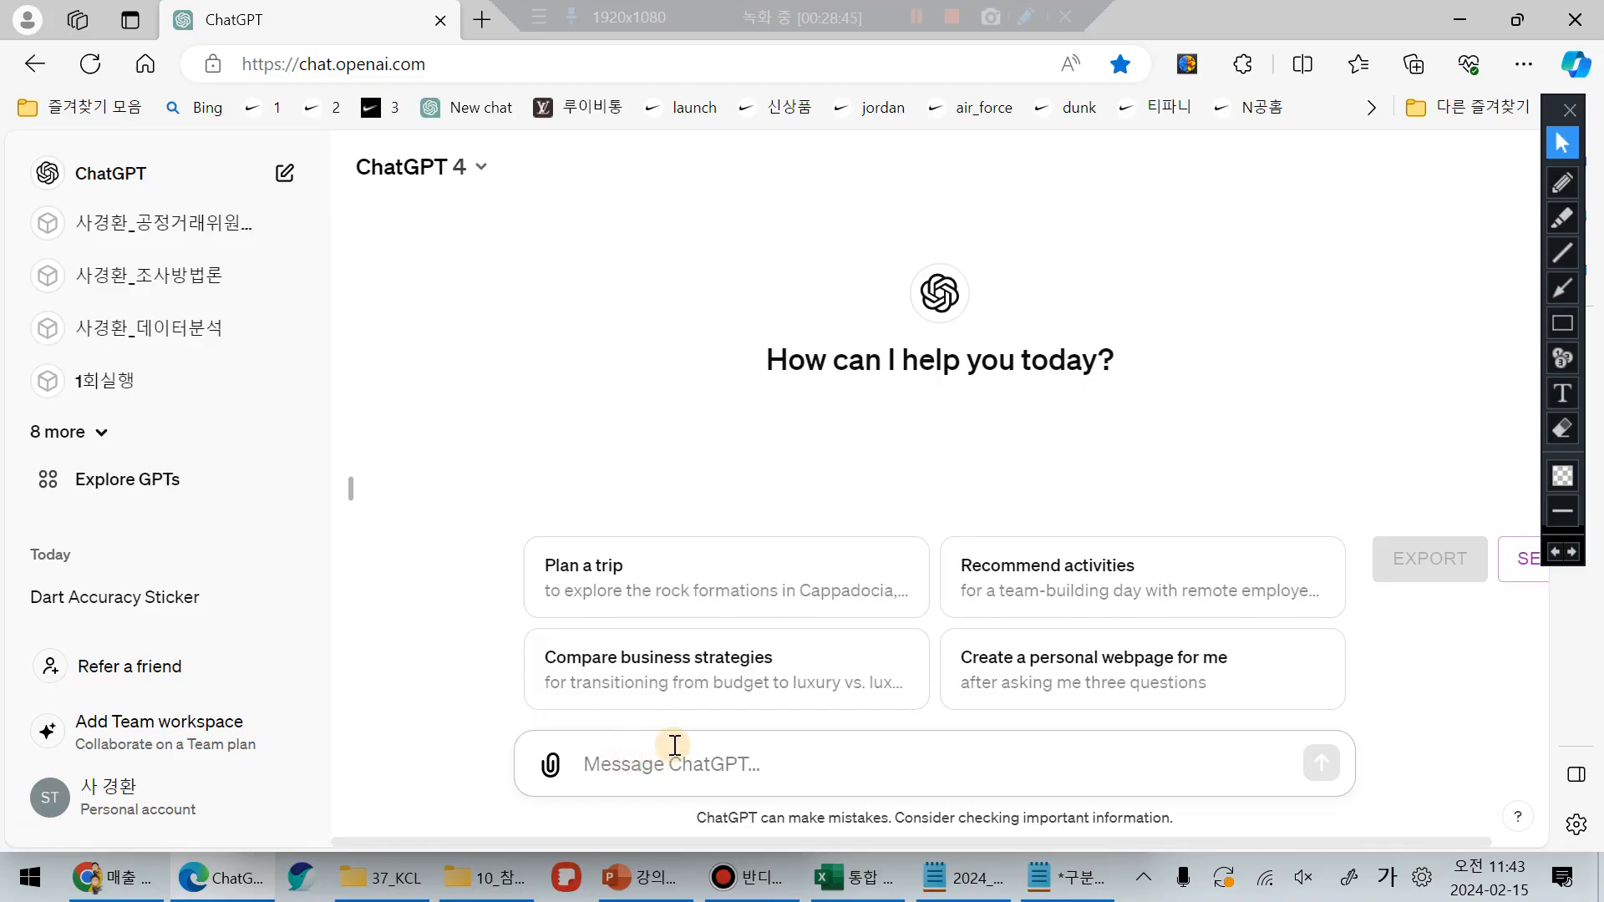
key(ctrl+v)
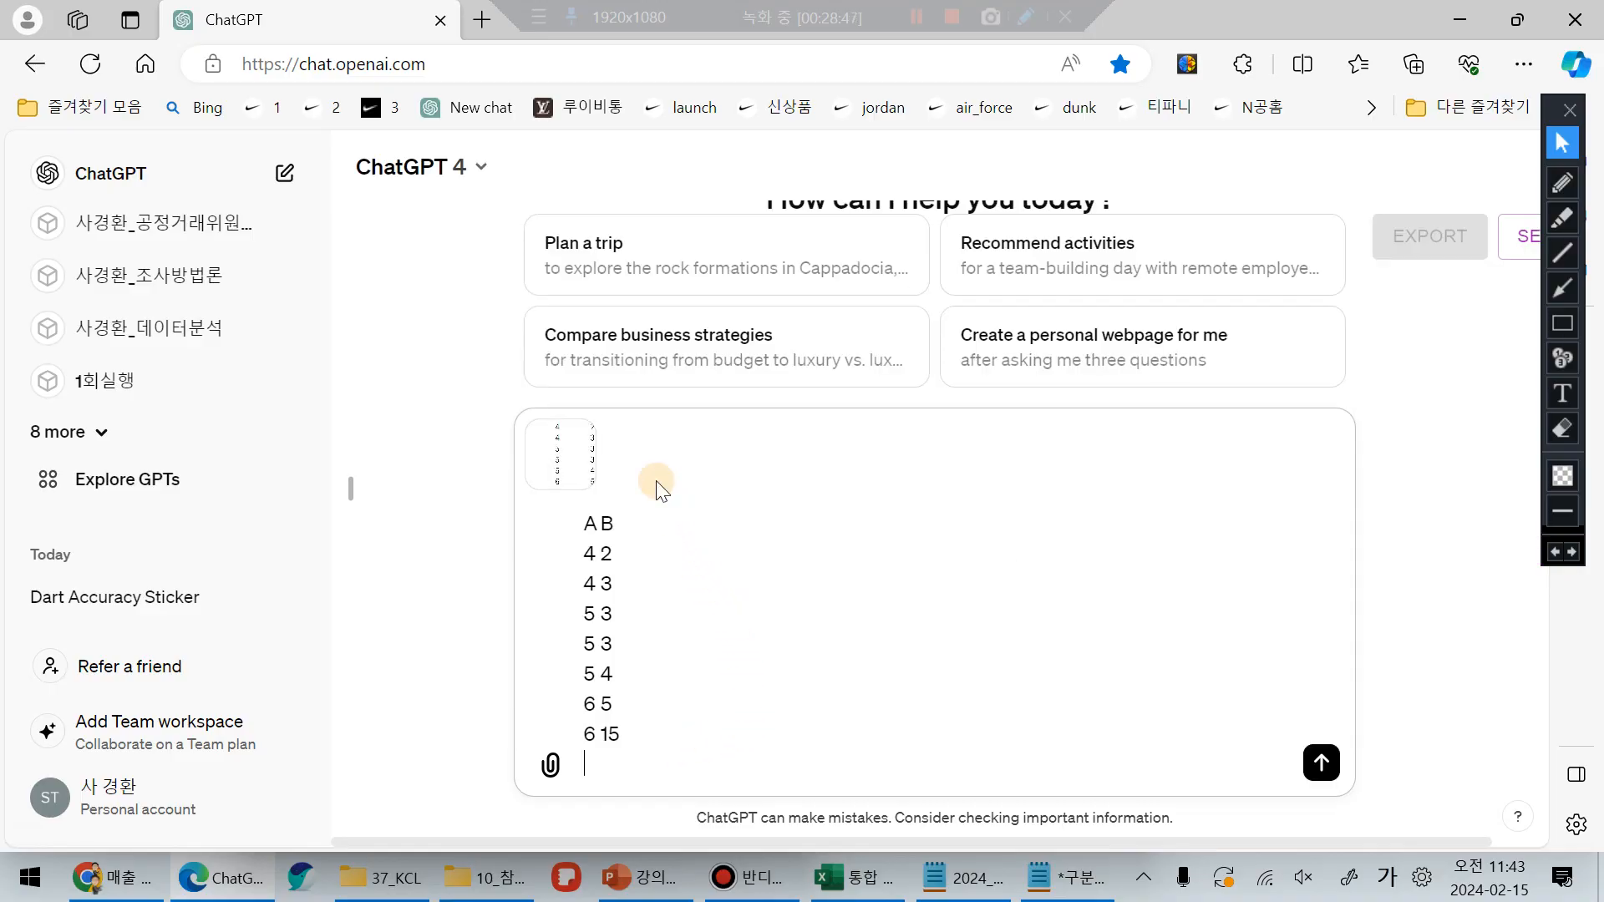
click(590, 424)
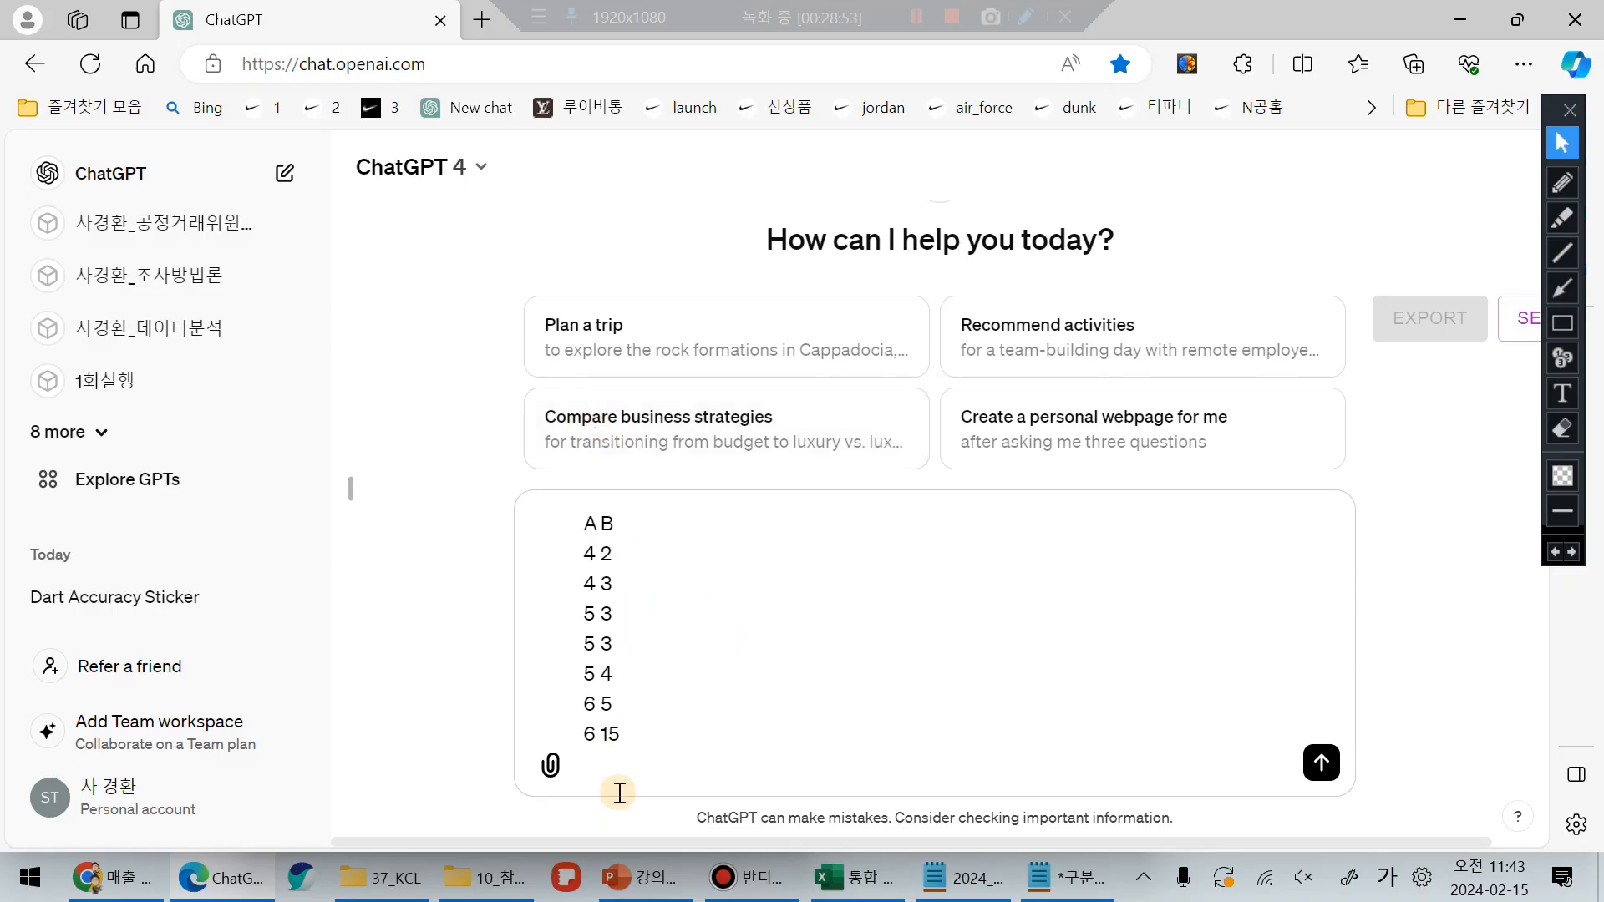
Step: Copy the statistic labels in C2:C8 from Excel into the ChatGPT message below the data, after blank lines, removing the attached image
click(611, 762)
key(shift+Return)
key(shift+Return)
key(alt+Tab)
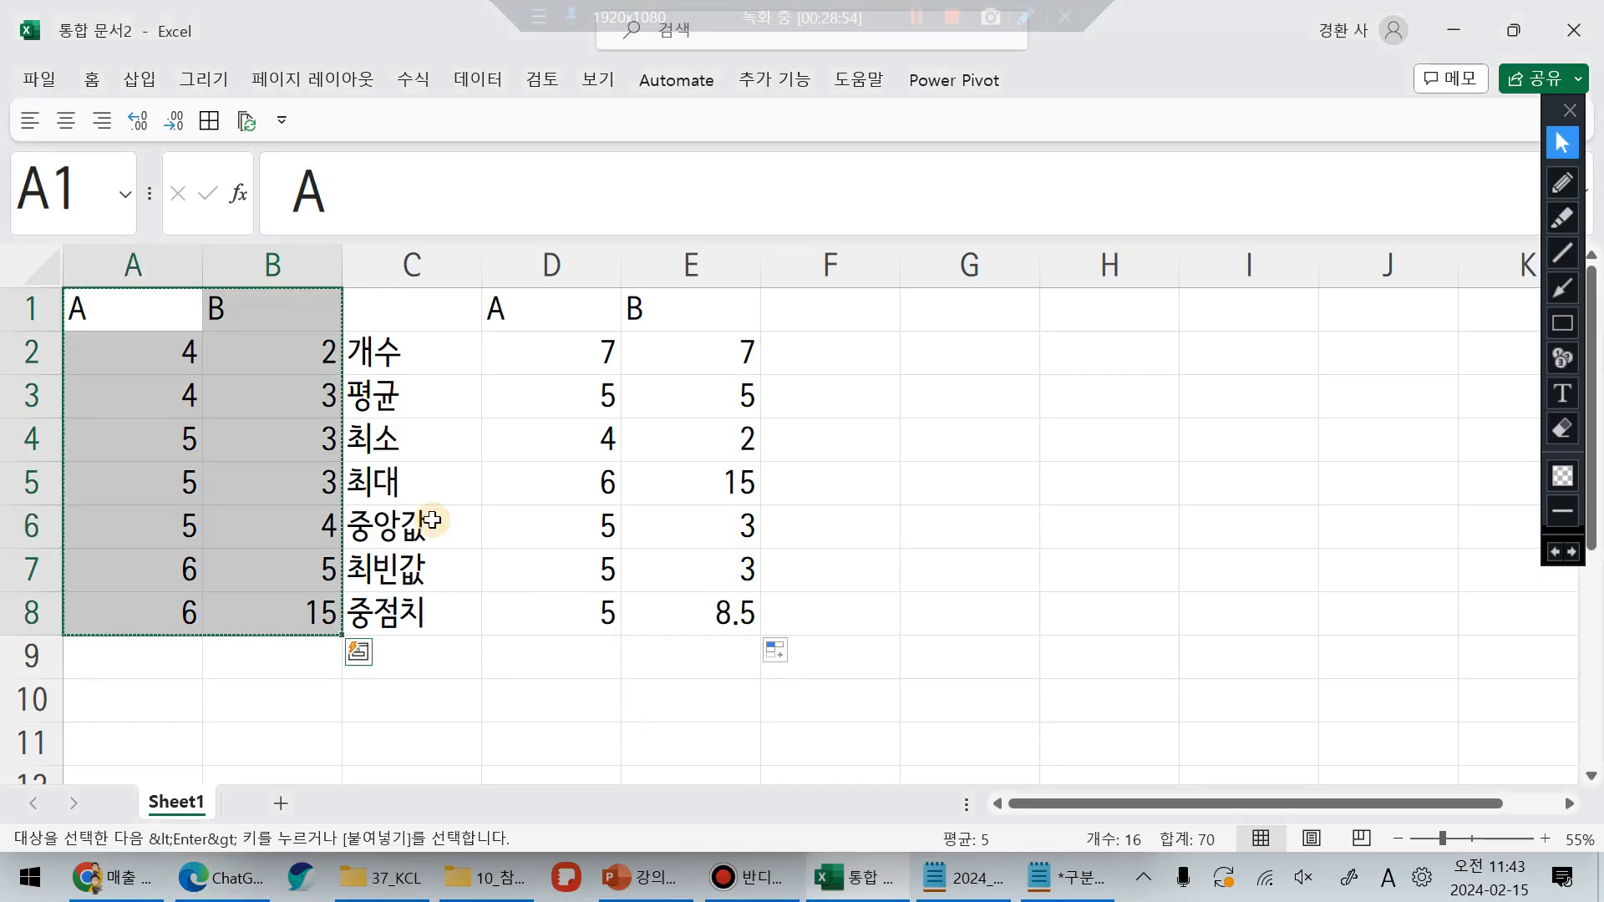
drag(420, 366, 447, 602)
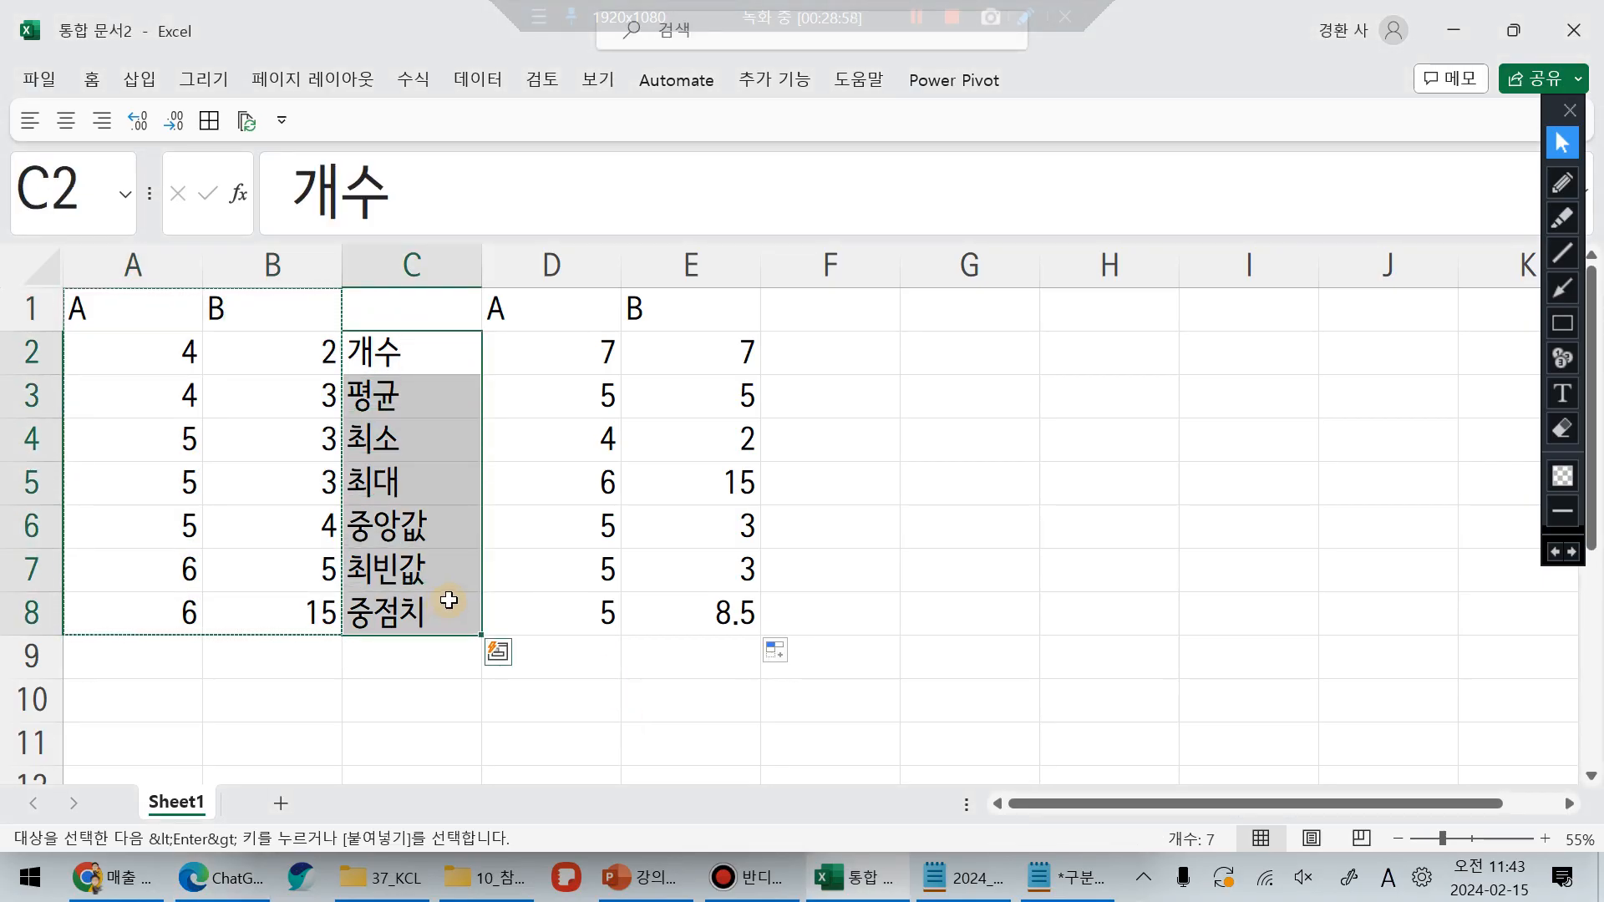
key(ctrl+c)
key(alt+Tab)
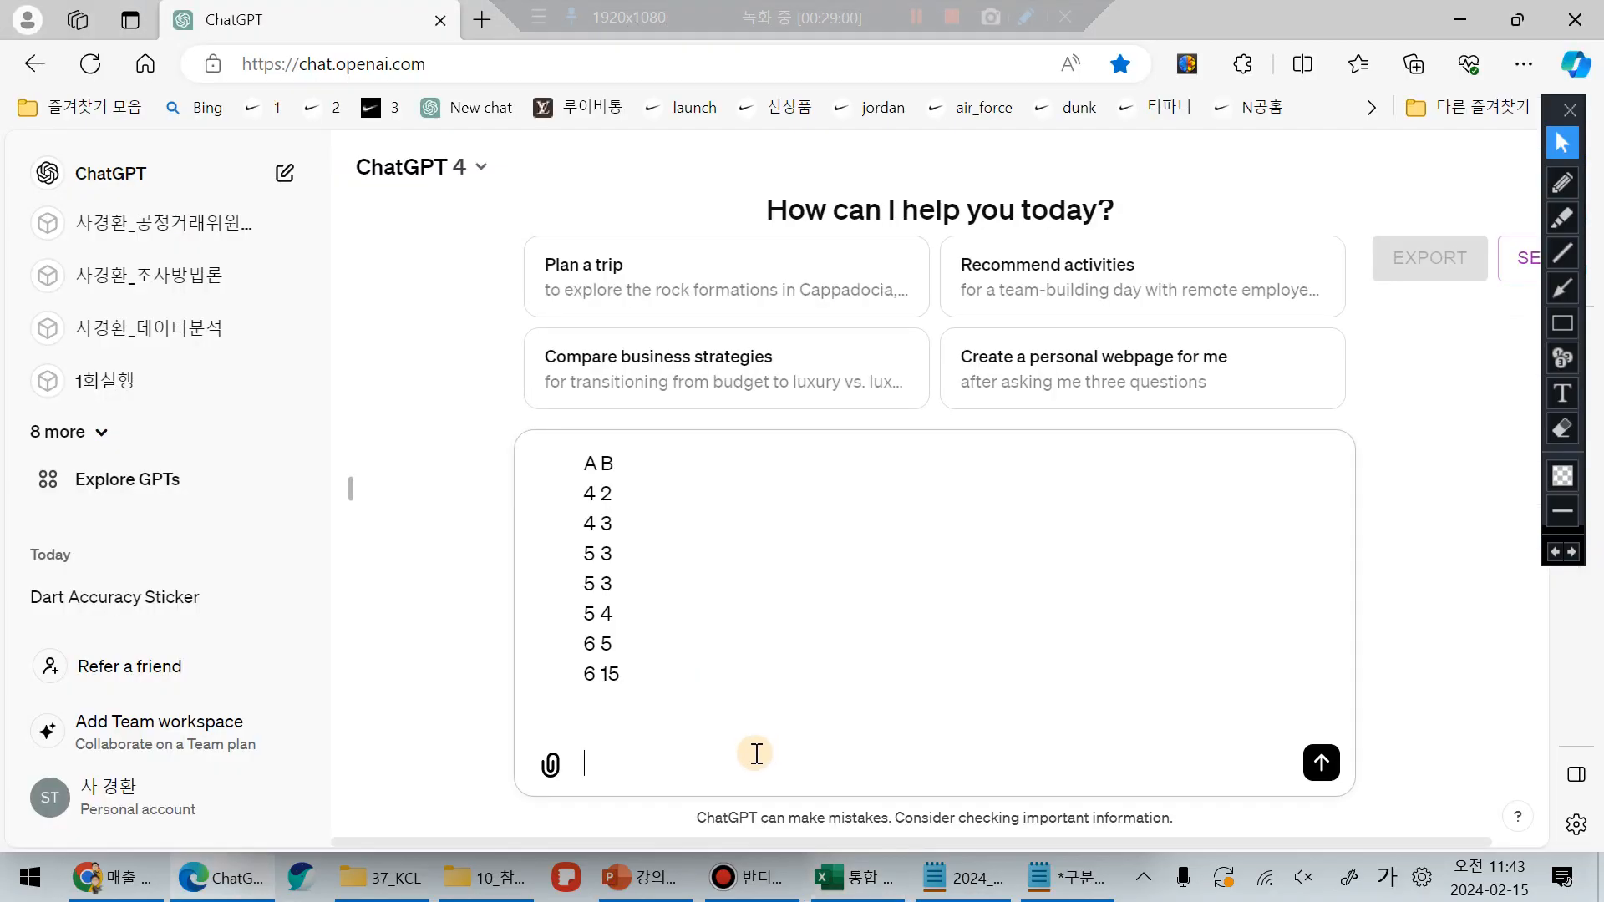
key(ctrl+v)
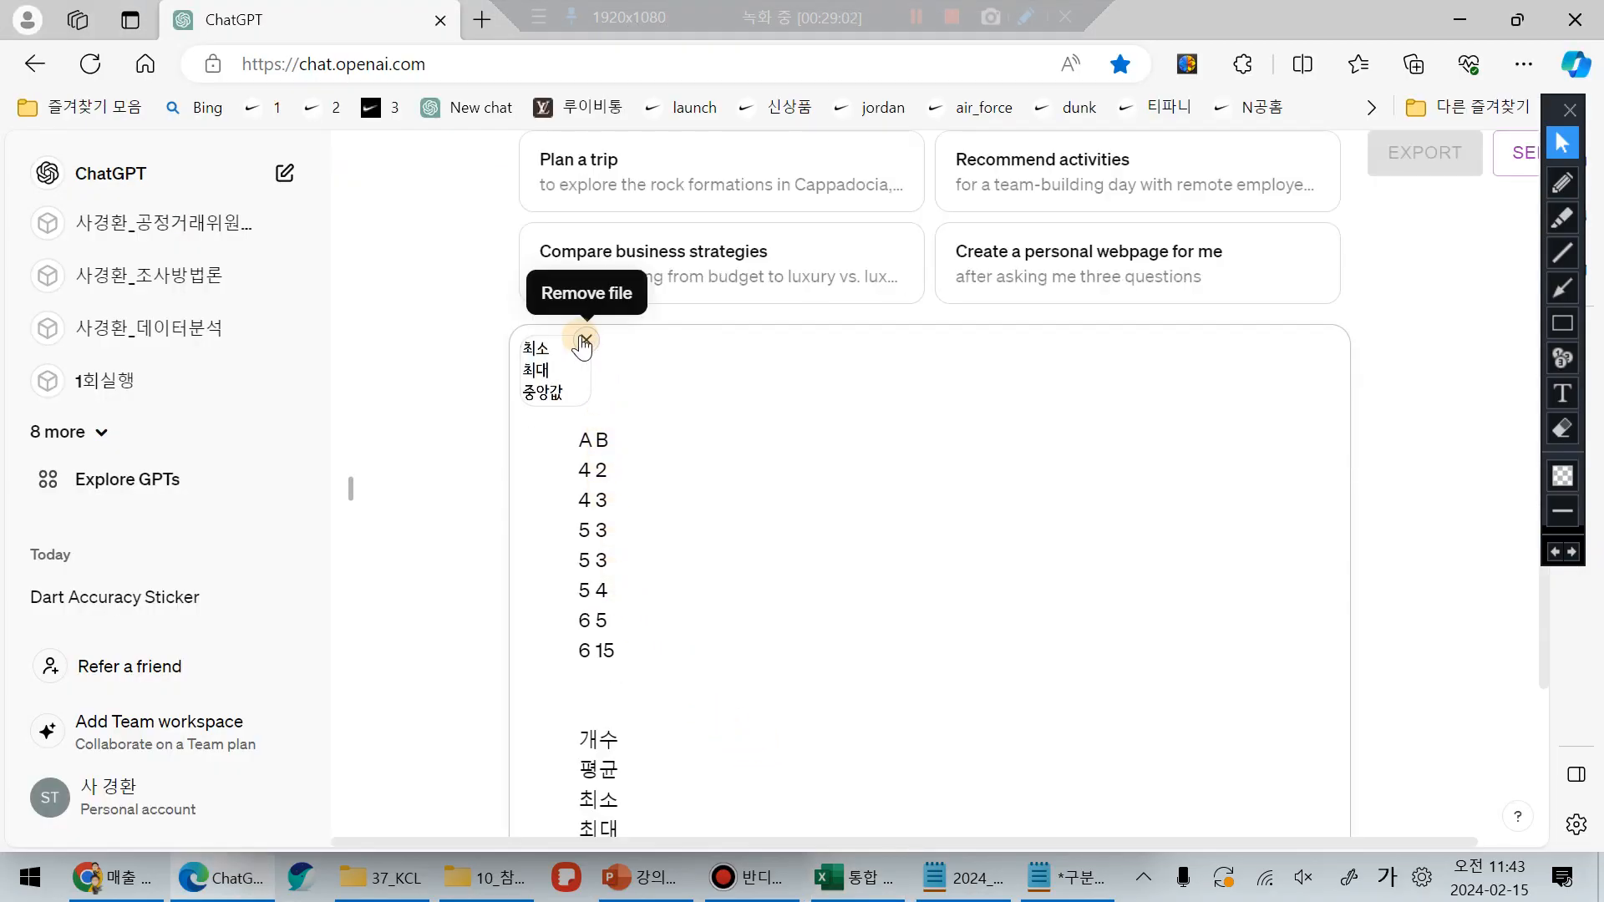
click(584, 342)
Step: Add the request "각 컬럼별 아래의 내용을 산출해 주세요." above the statistic labels in the message and send it to ChatGPT
click(617, 631)
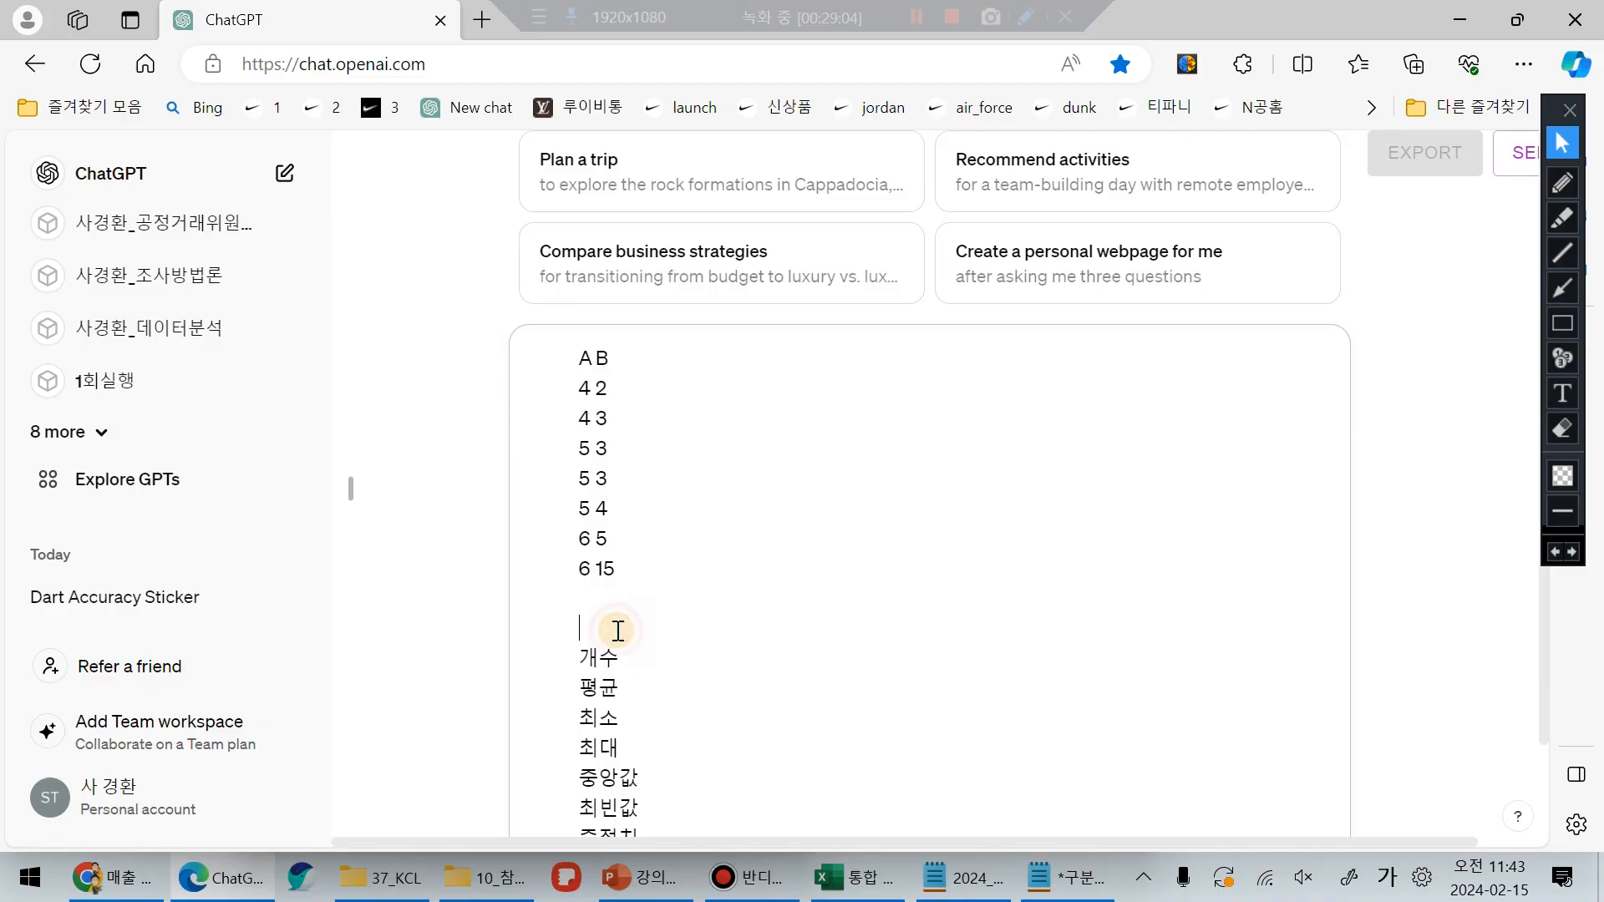
text(가ㄱ ㅋㅓㄹ럼별)
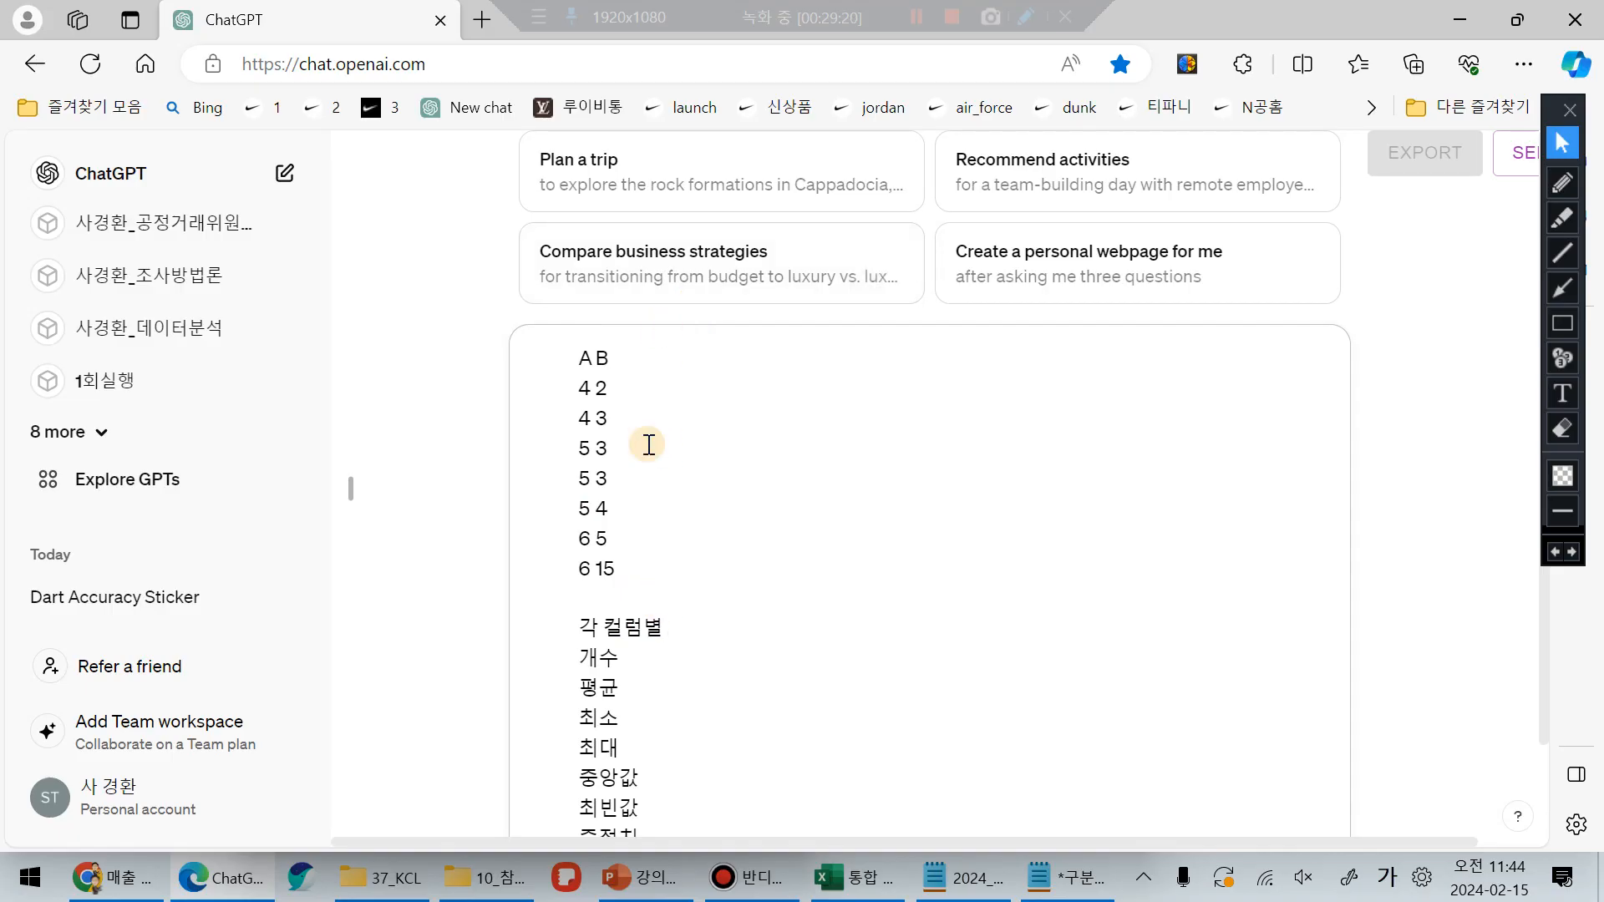
click(697, 618)
text(아래의 내)
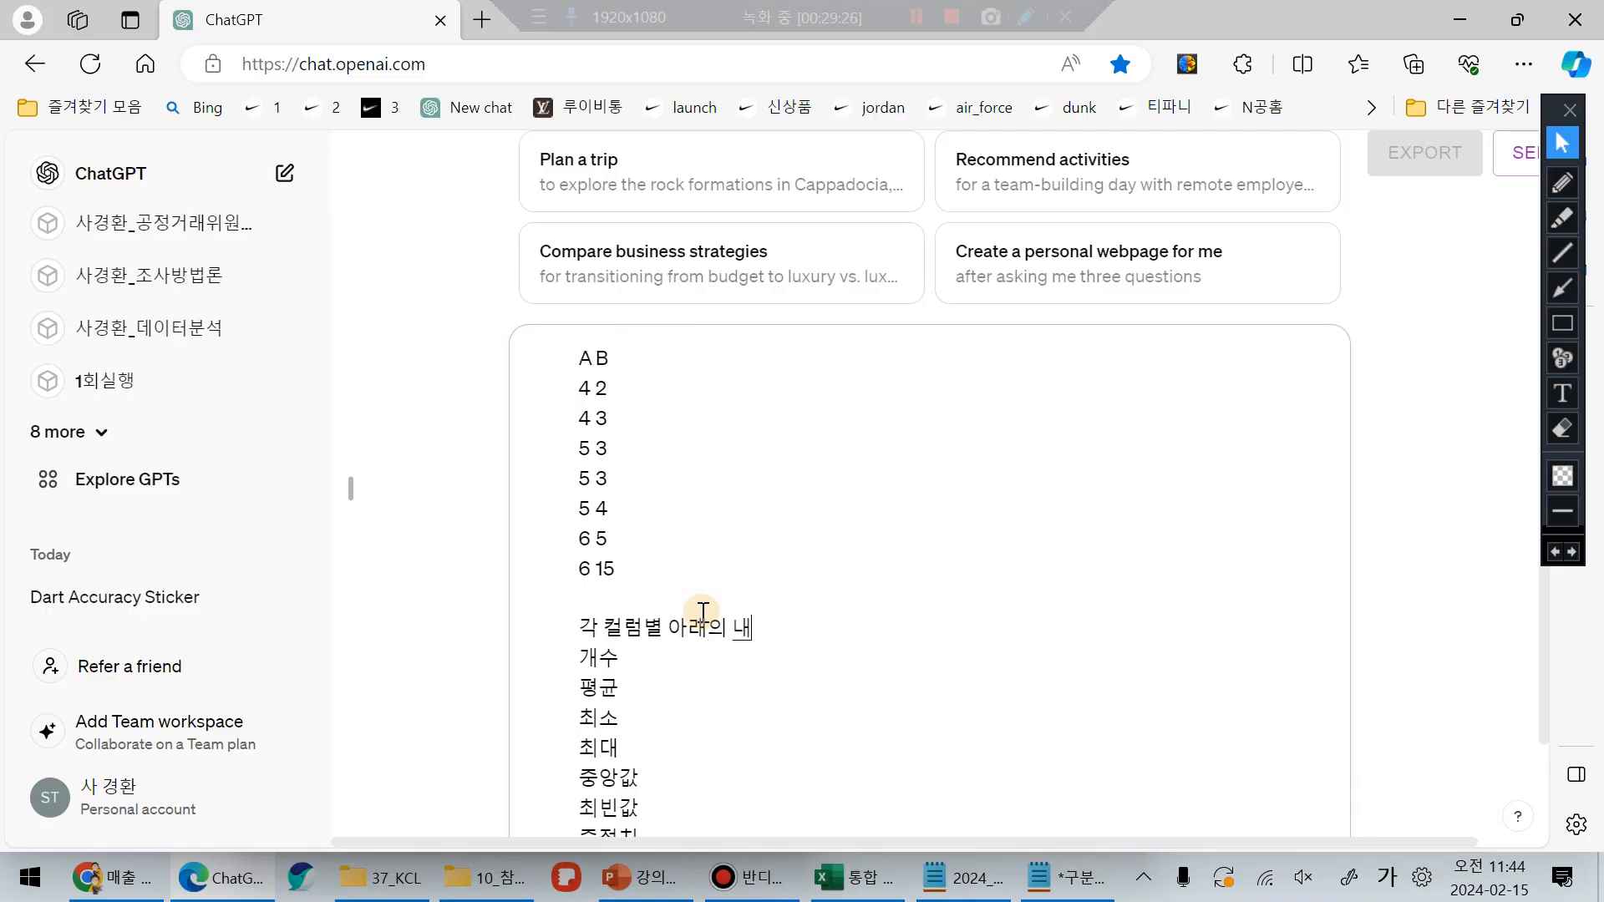
text(용을 산ㅊ출해 주세요.)
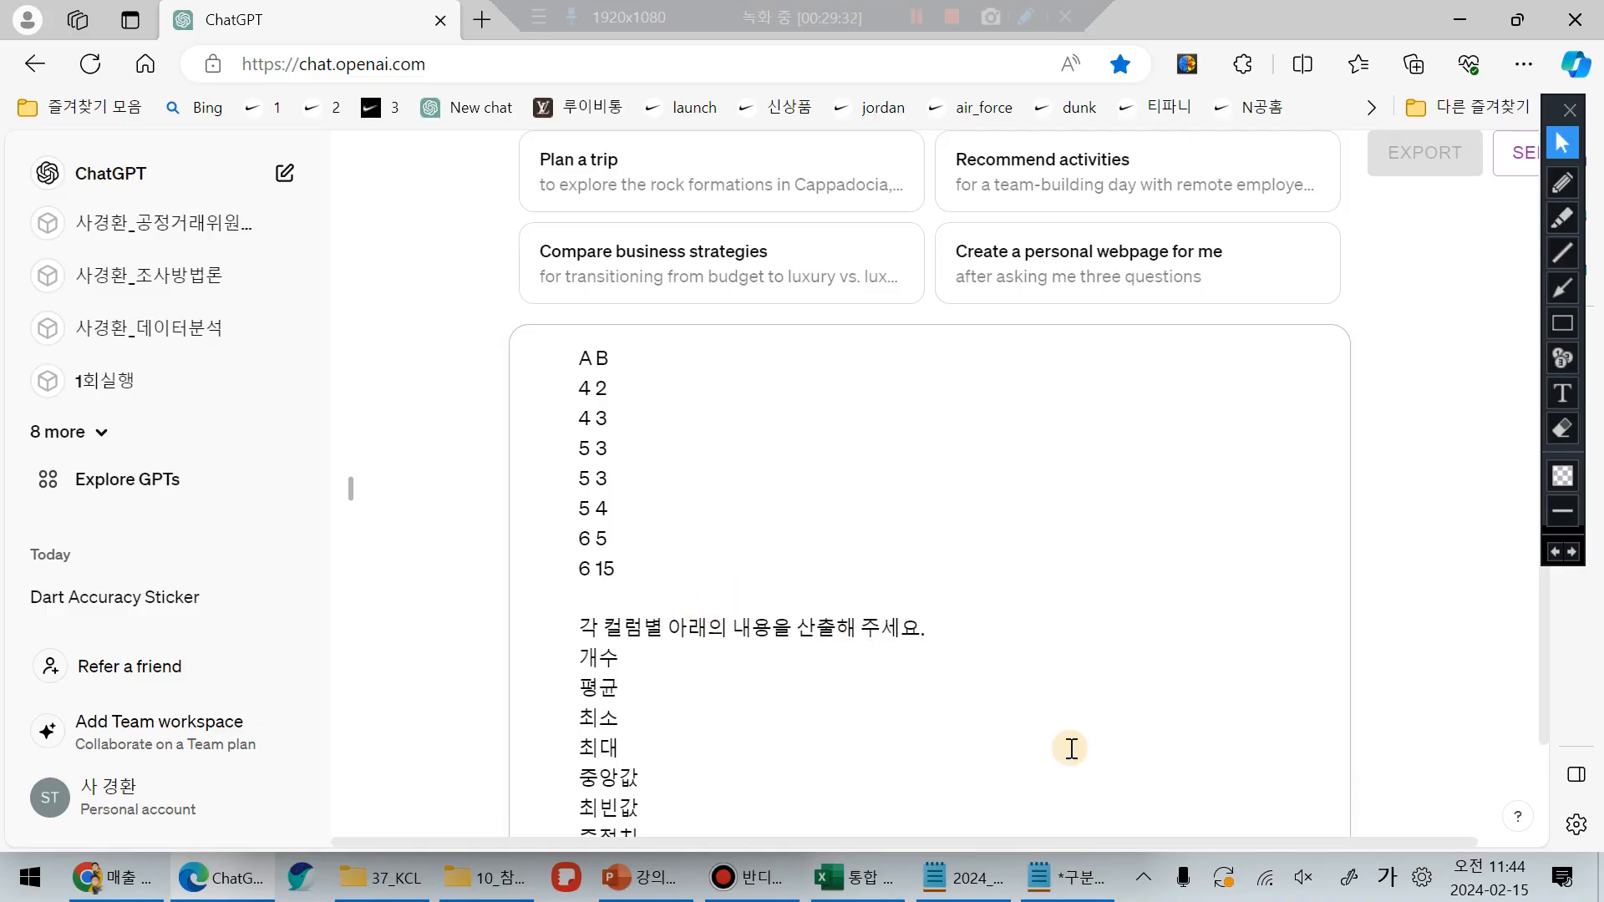
scroll(1211, 641, down, 2)
click(1317, 762)
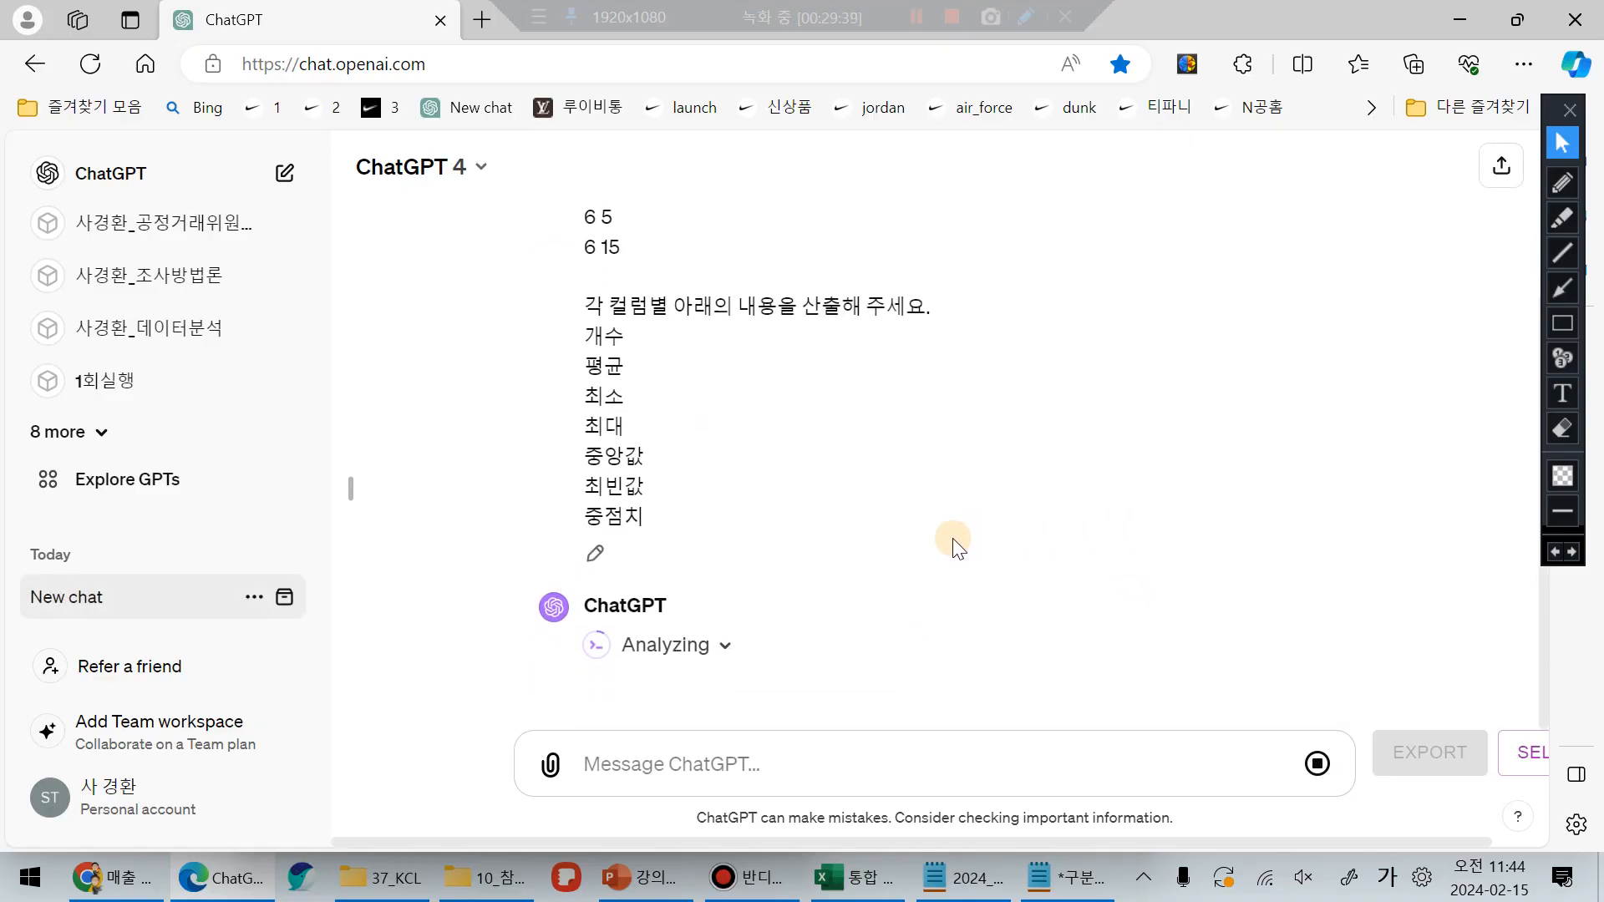
Step: Expand the analysis code in the reply and review how it builds the data and calculates each statistic
click(725, 648)
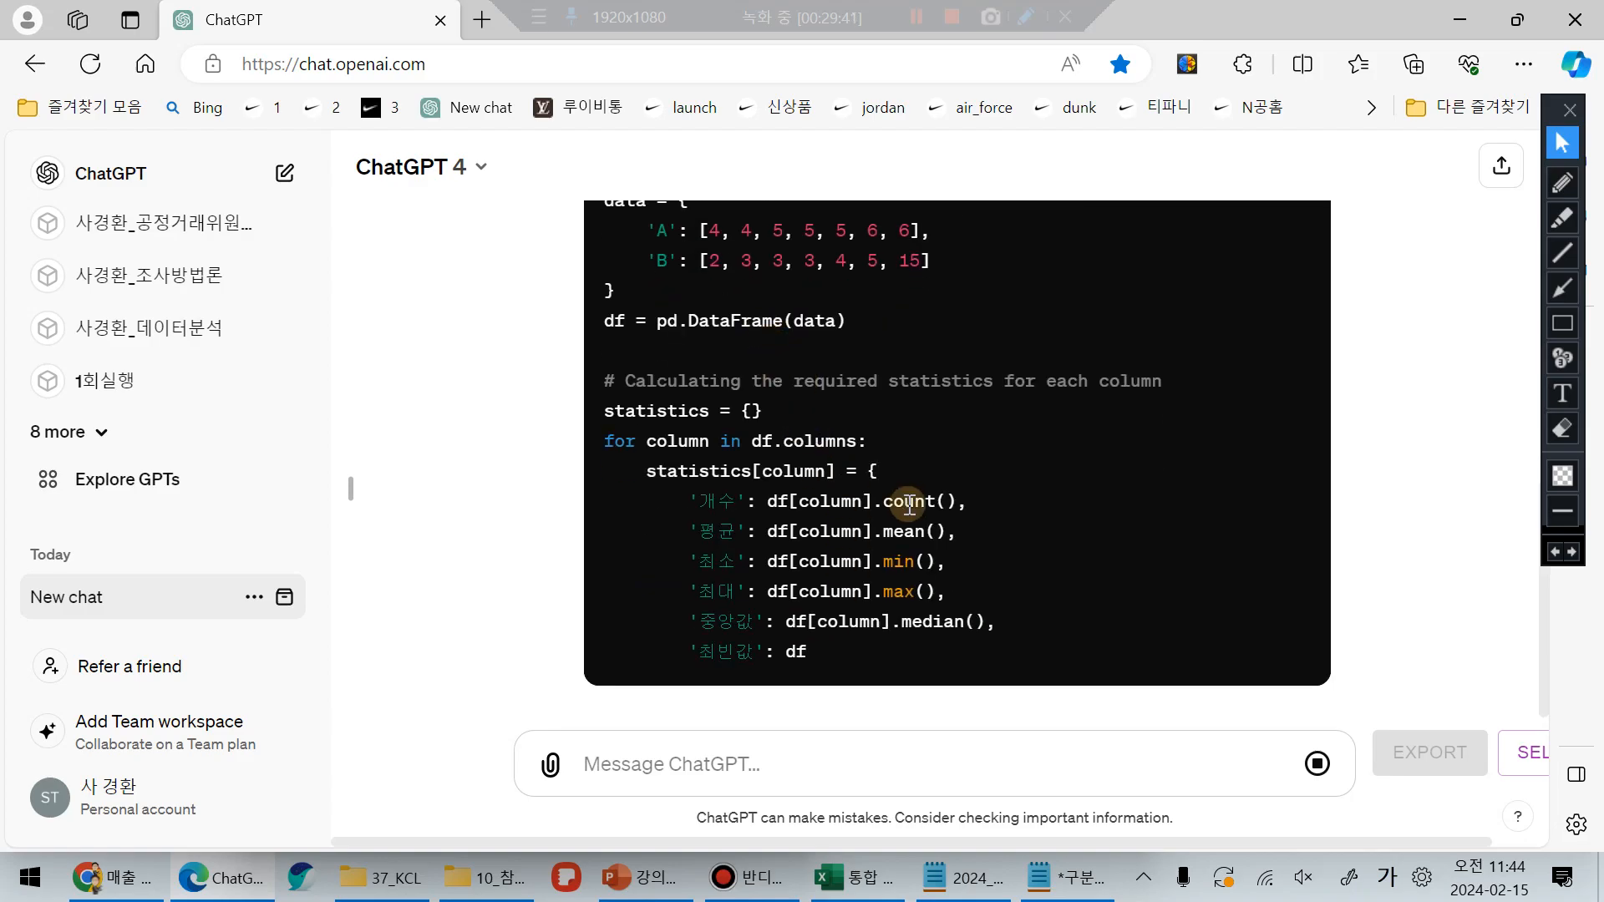
scroll(737, 382, up, 3)
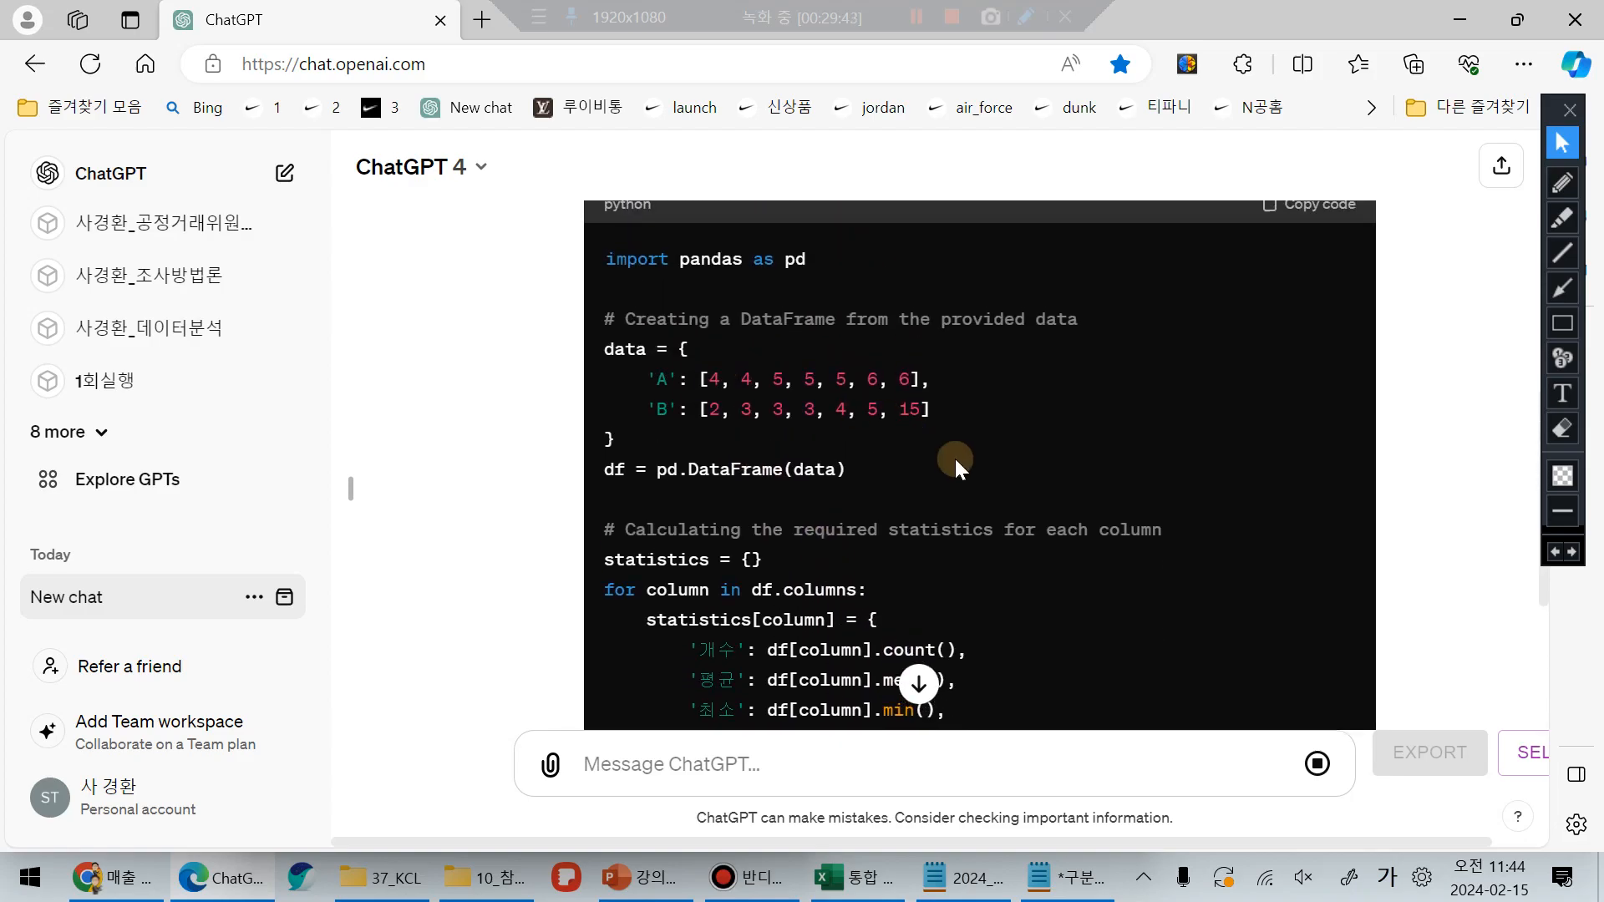
scroll(954, 456, up, 2)
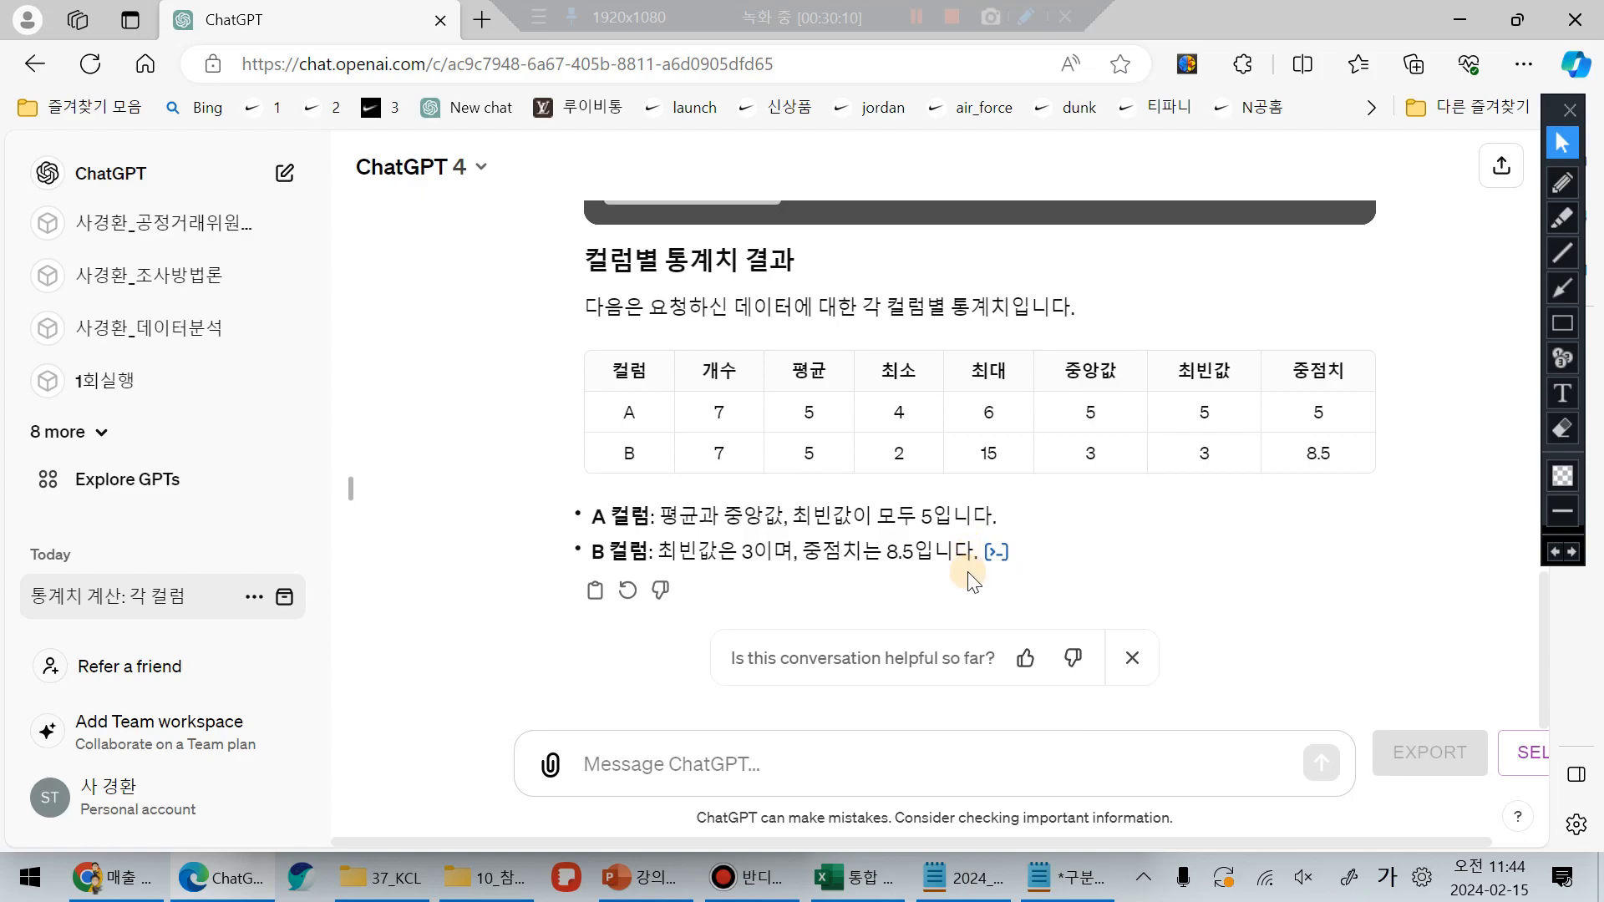
Step: Ask ChatGPT to transpose the results table by sending "행렬을 전치해서 다시 표현해 주세요."
click(760, 766)
text(해)
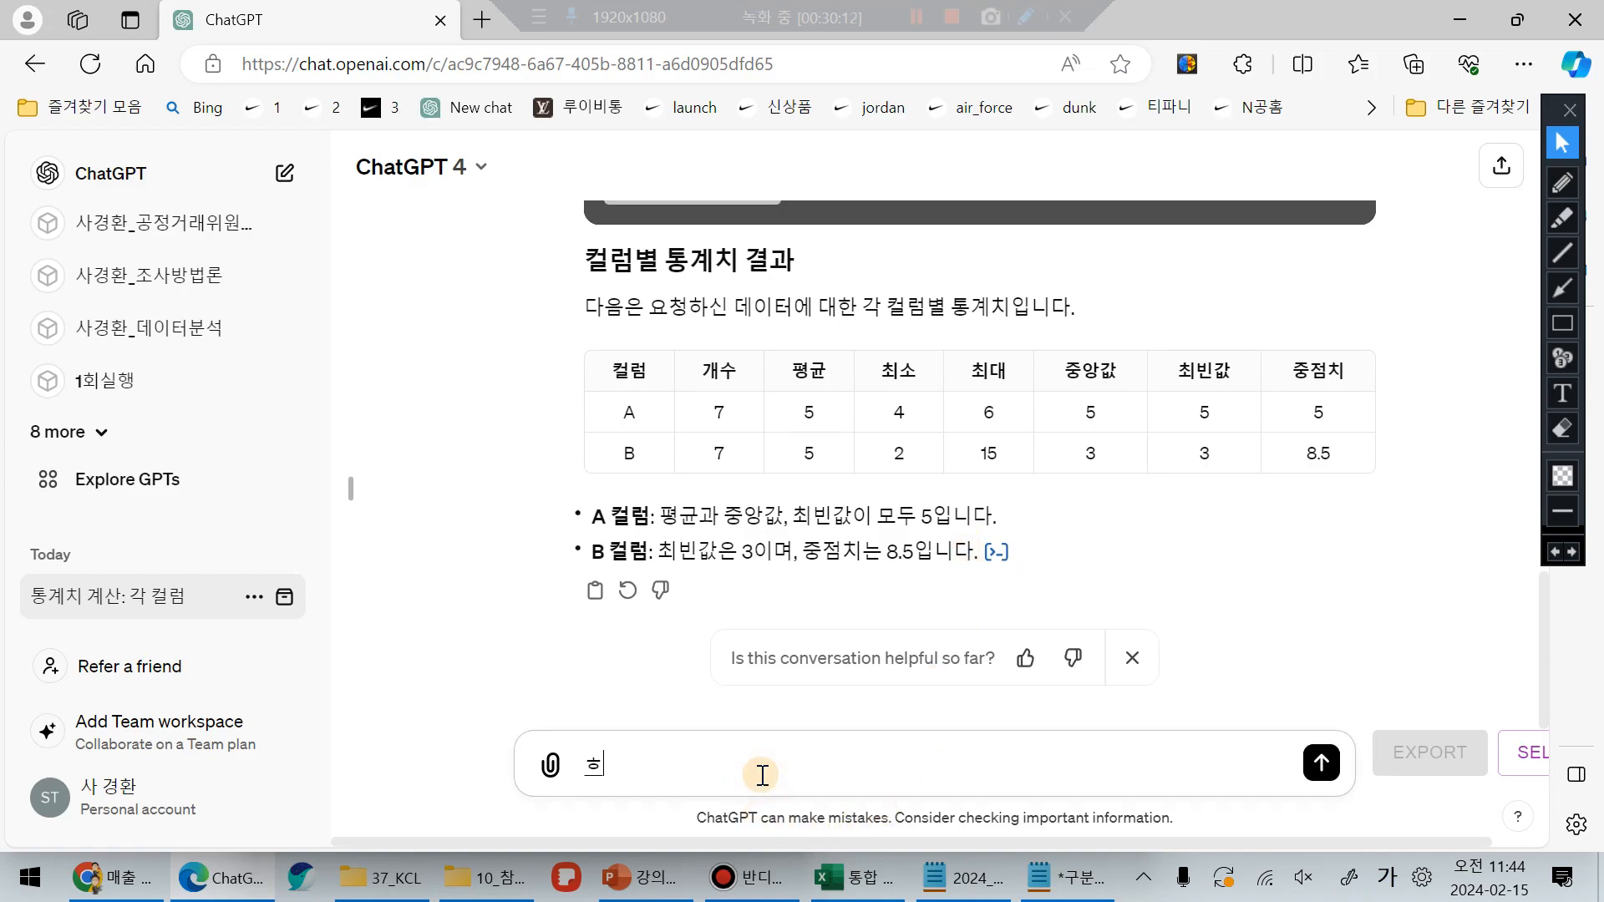
text(ㅇ령을)
key(BackSpace)
key(BackSpace)
key(BackSpace)
key(BackSpace)
text(ㄹㅕㄹ을 전ㅊ)
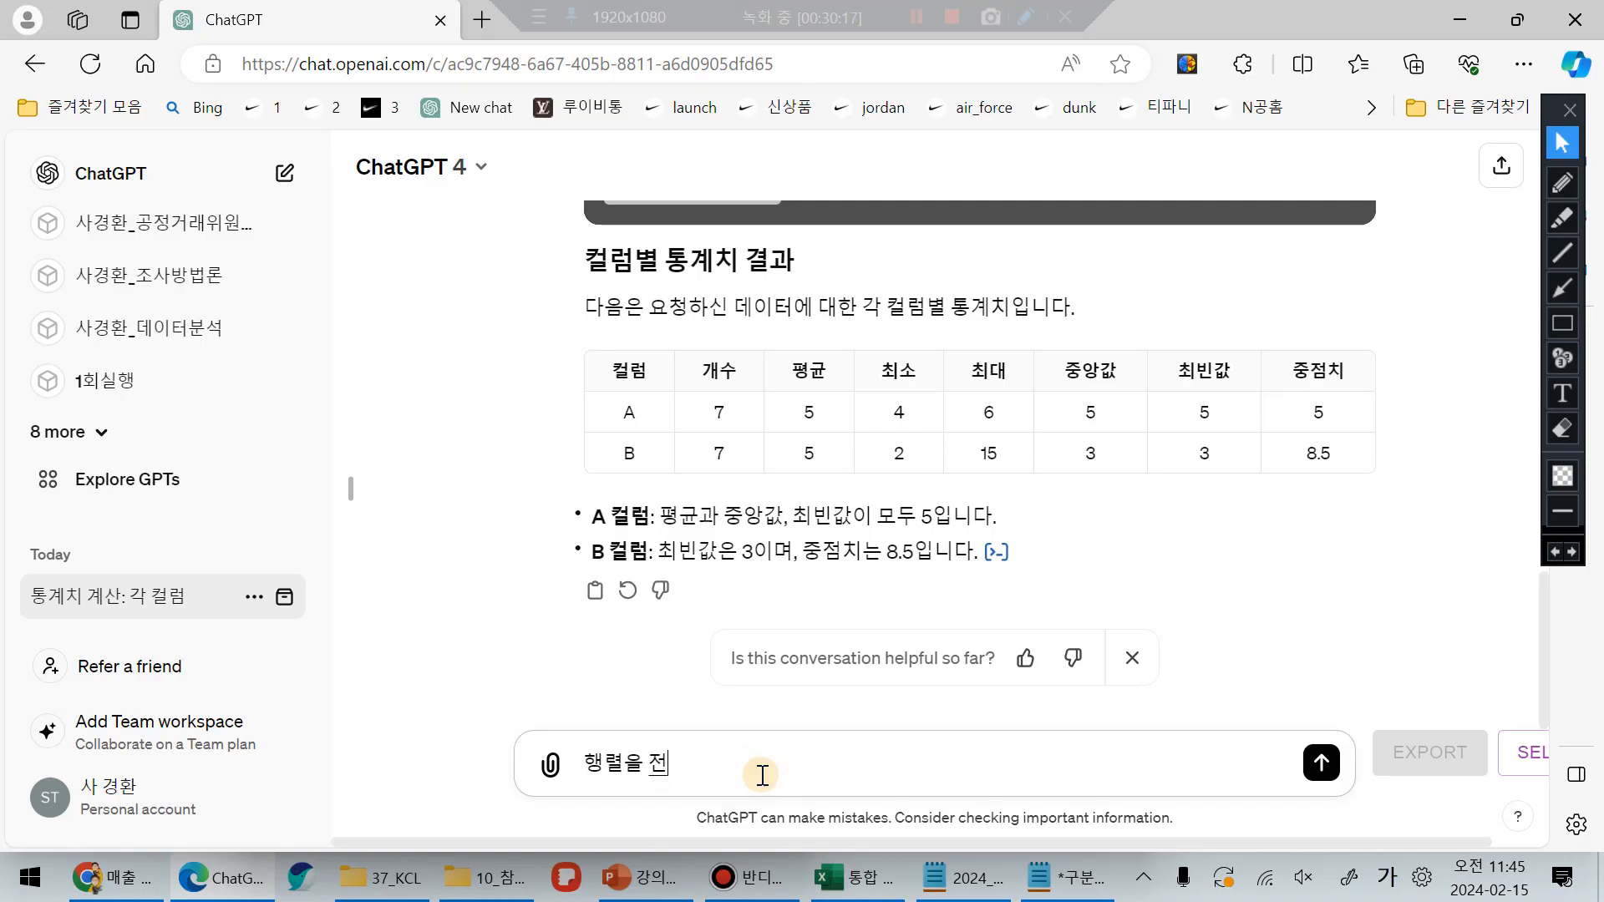
text(ㅣ해서 닷ㅣ 표현해 ㅈ)
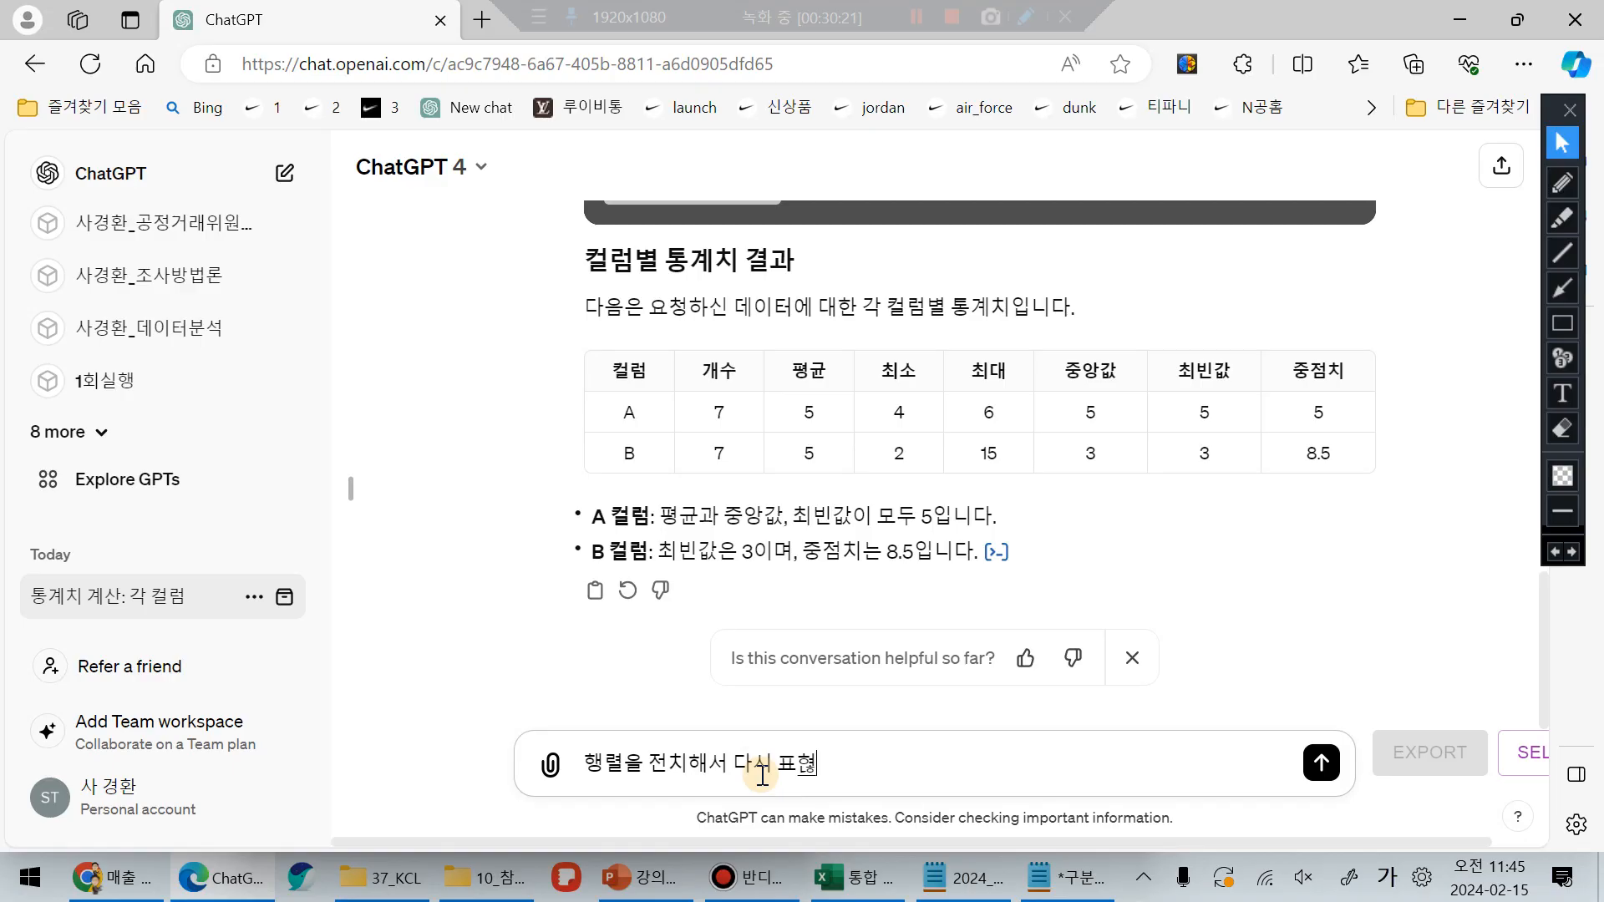
text(ㅜ세요.)
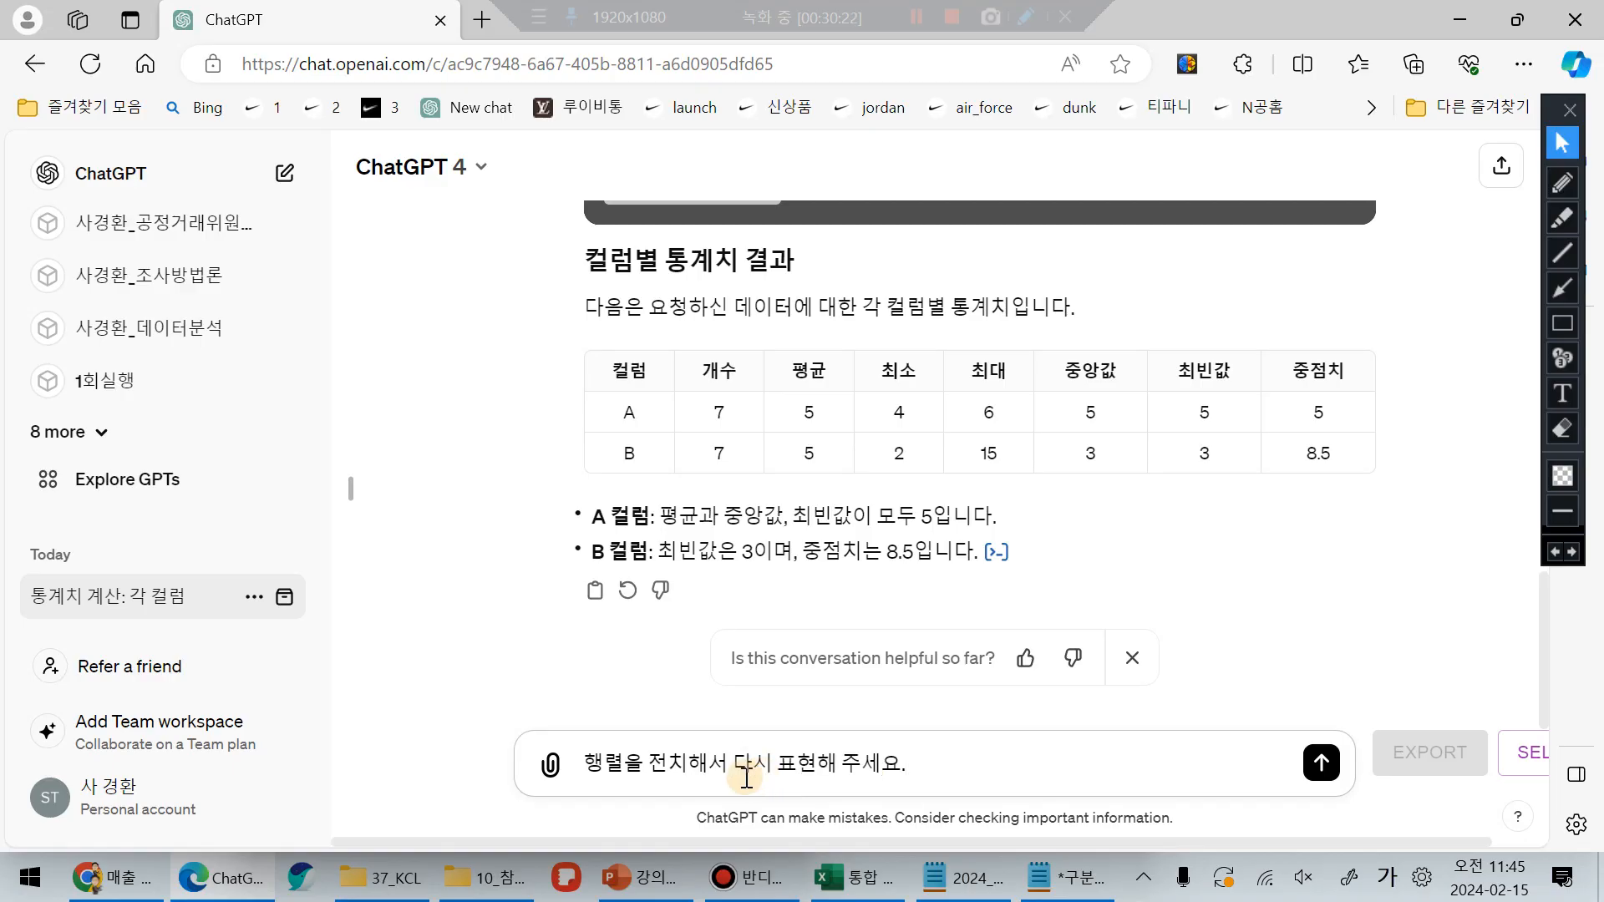
click(1321, 763)
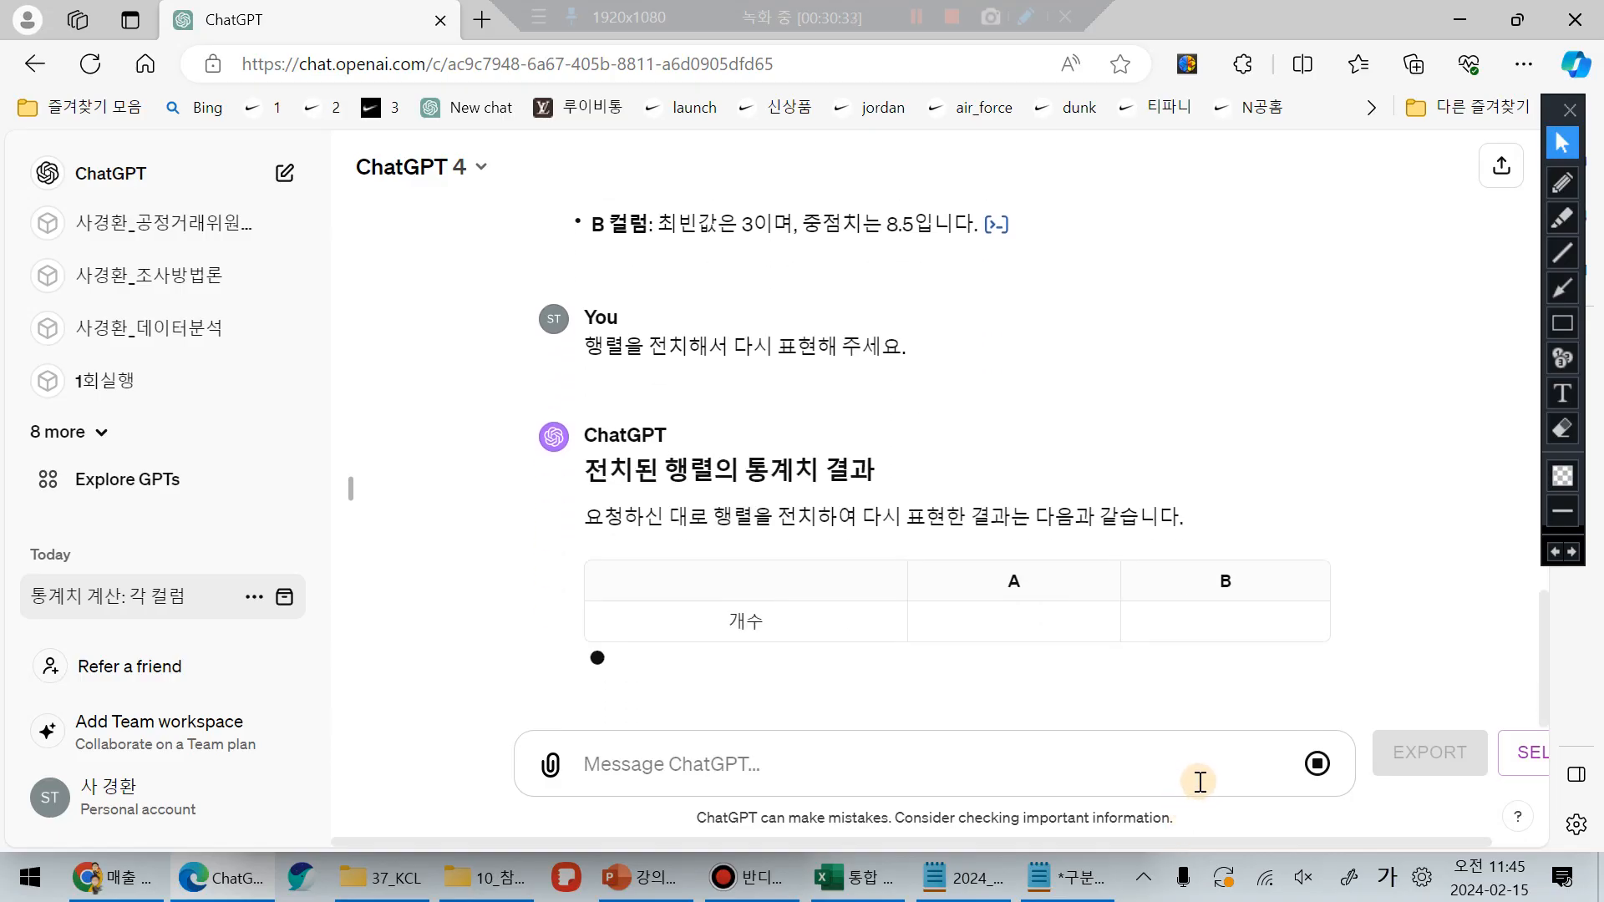
Step: Review the transposed statistics table against the original request, closing the floating drawing toolbar that covers the page
scroll(790, 541, up, 1)
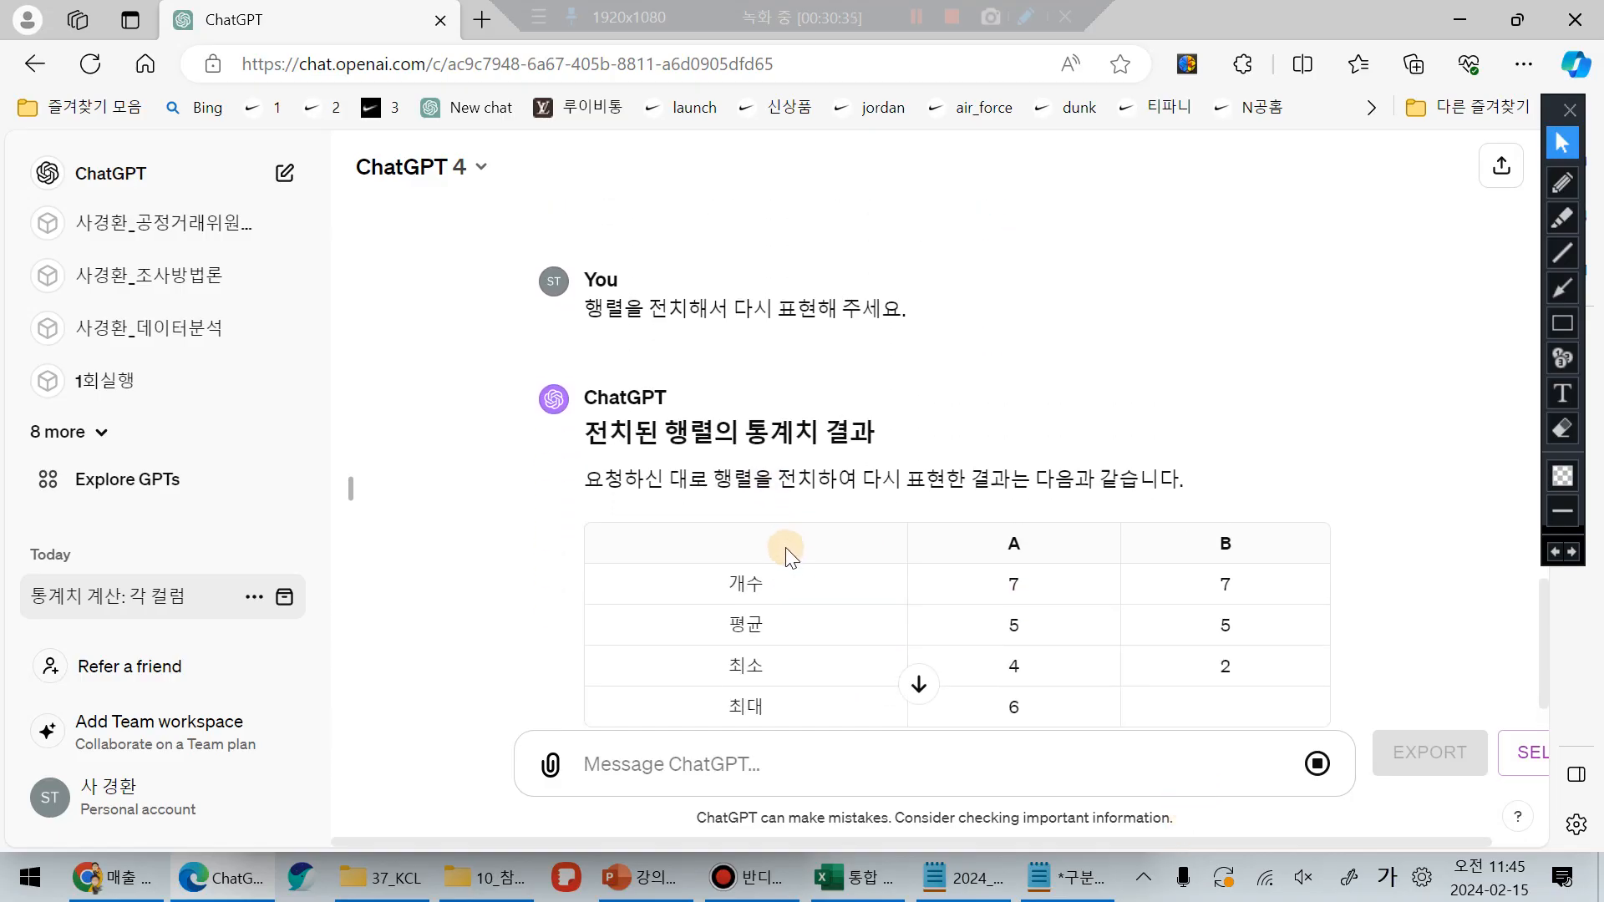
drag(1545, 629, 1521, 224)
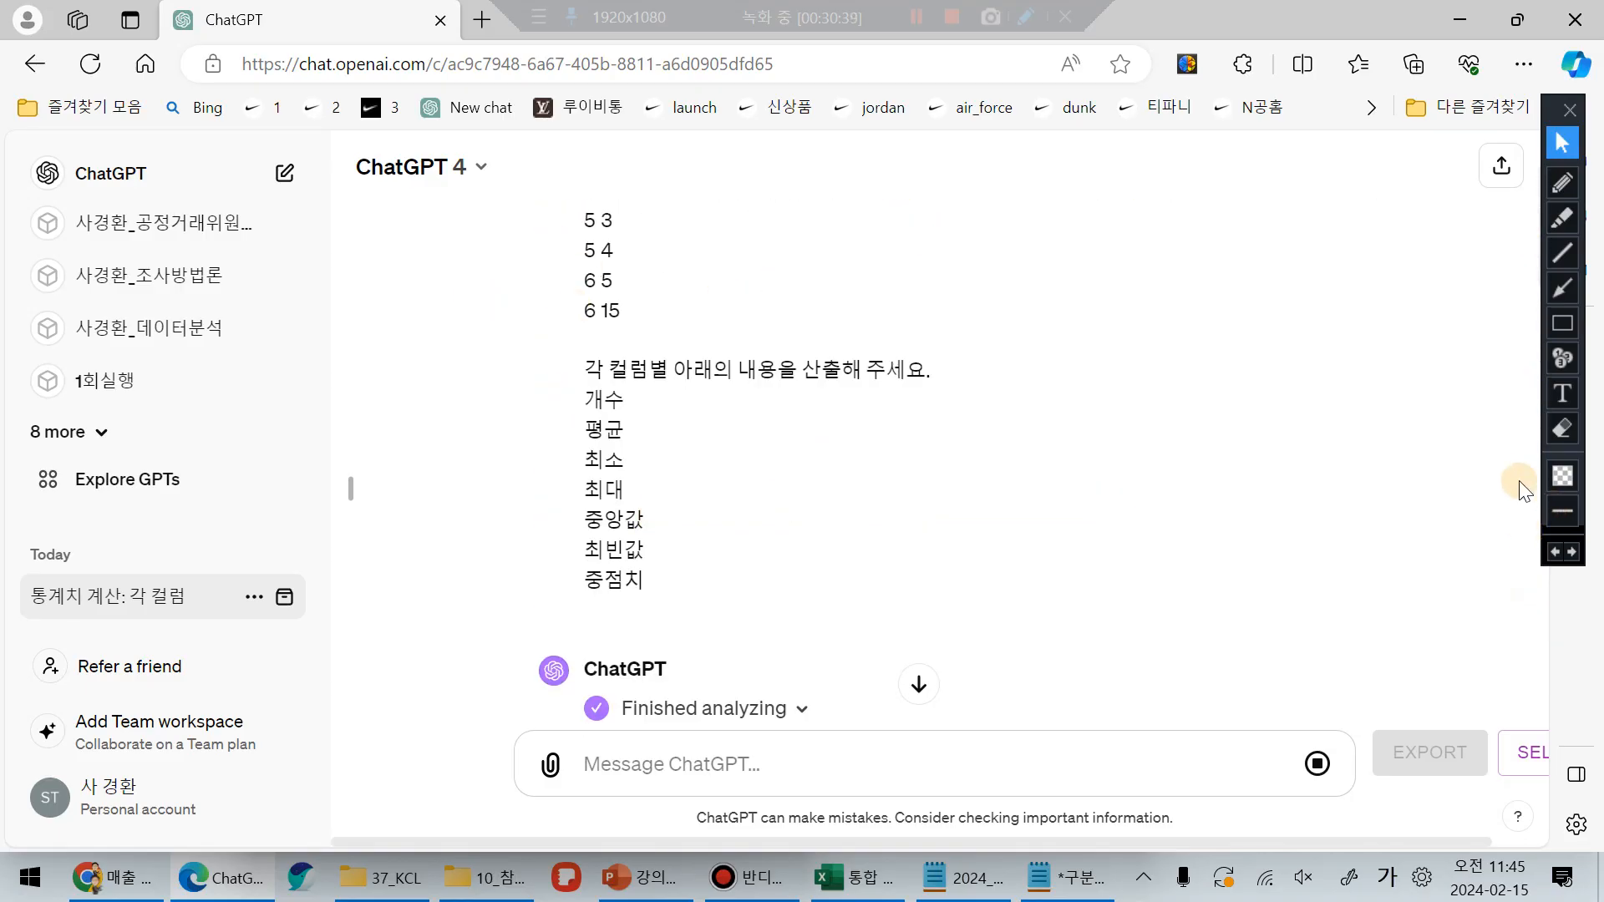
click(1569, 109)
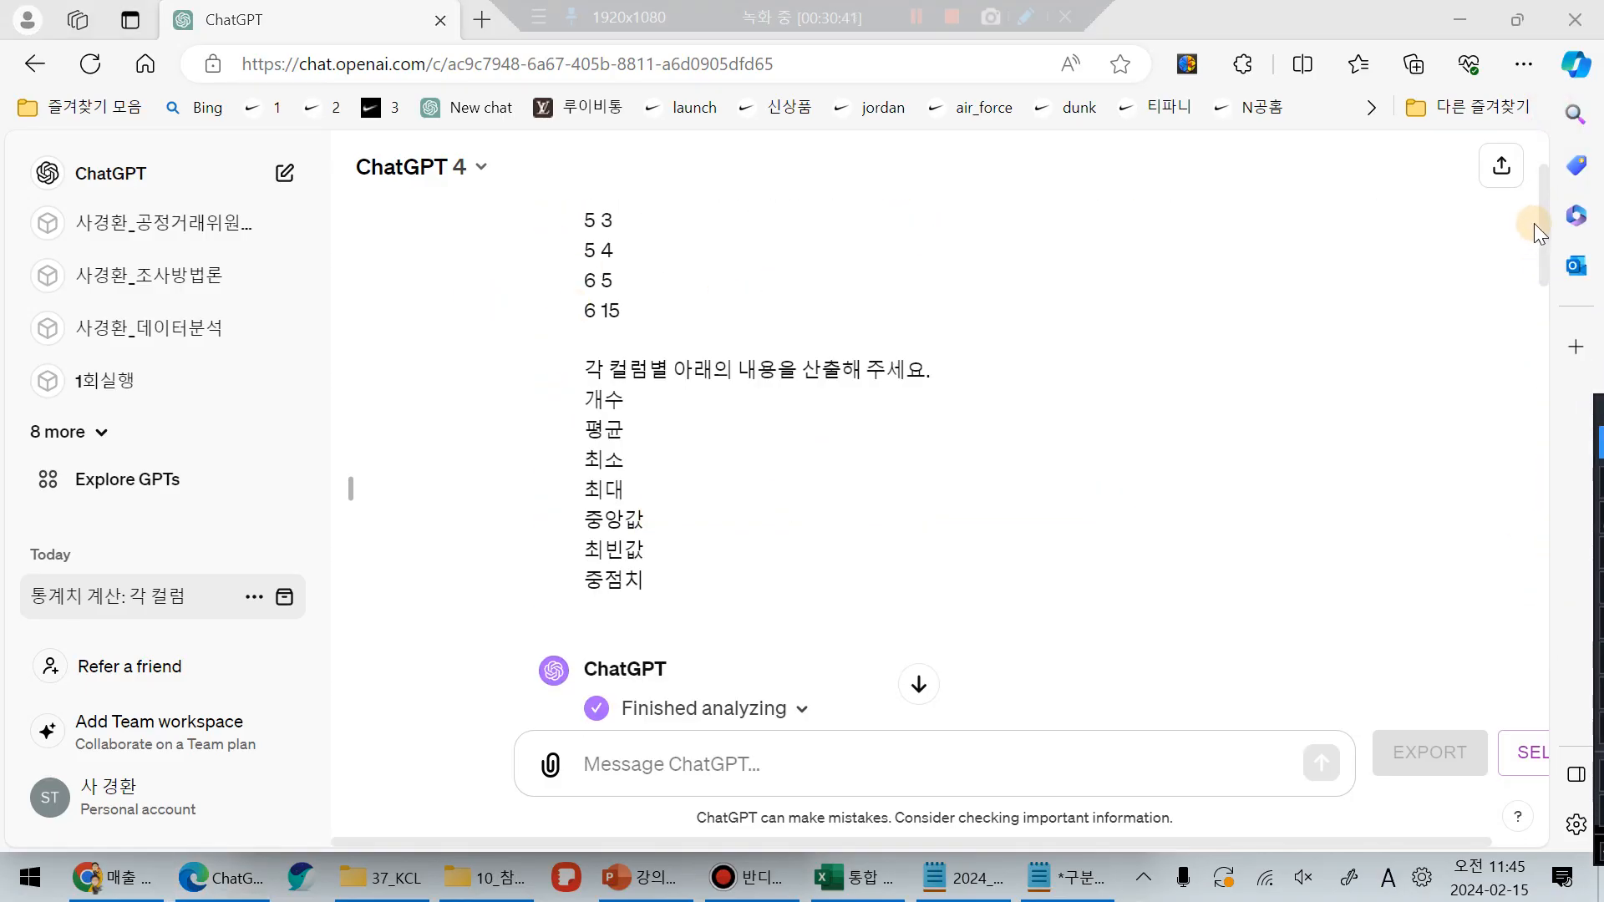
drag(1540, 231, 1543, 701)
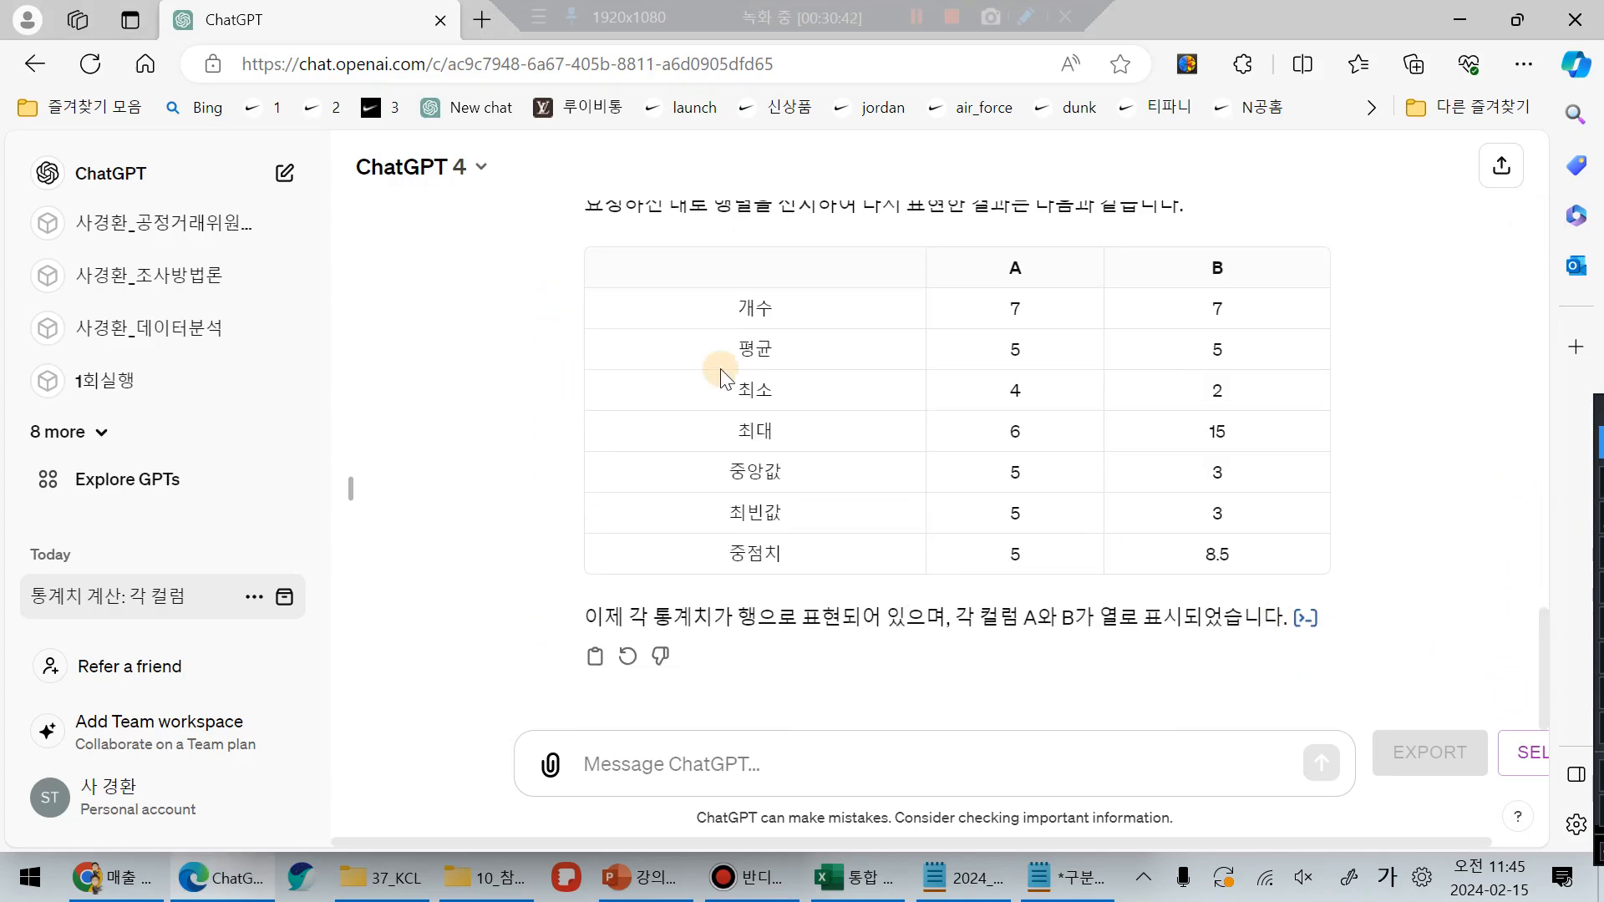
Step: Switch to Excel and place its window beside ChatGPT to compare both statistics tables, then restore it to full screen
click(821, 891)
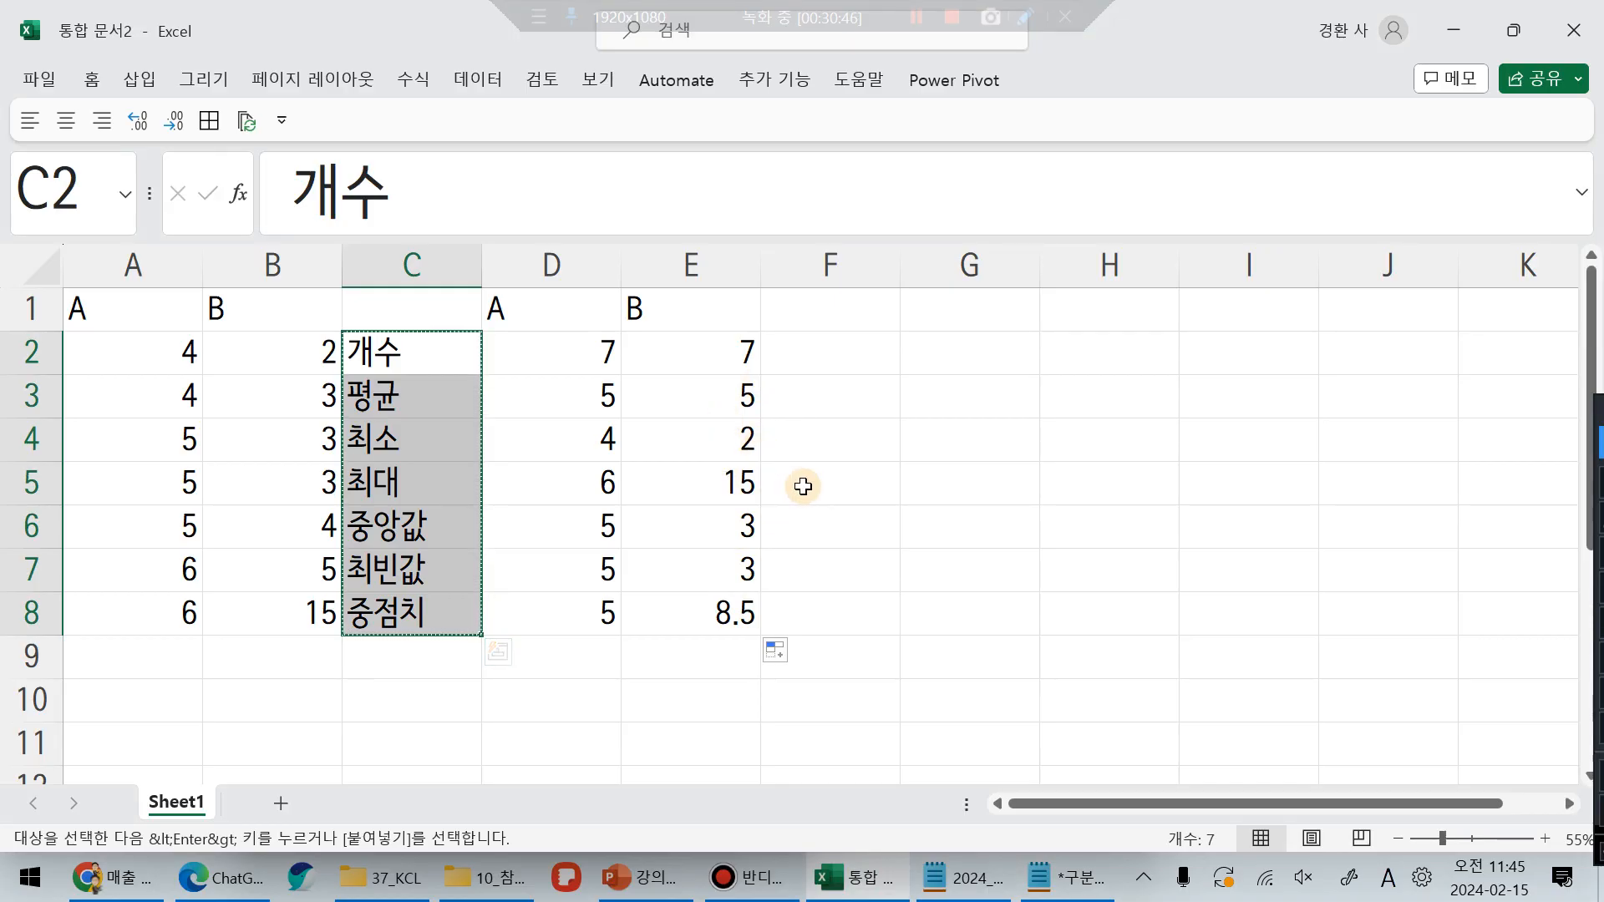
key(super+Left)
click(903, 566)
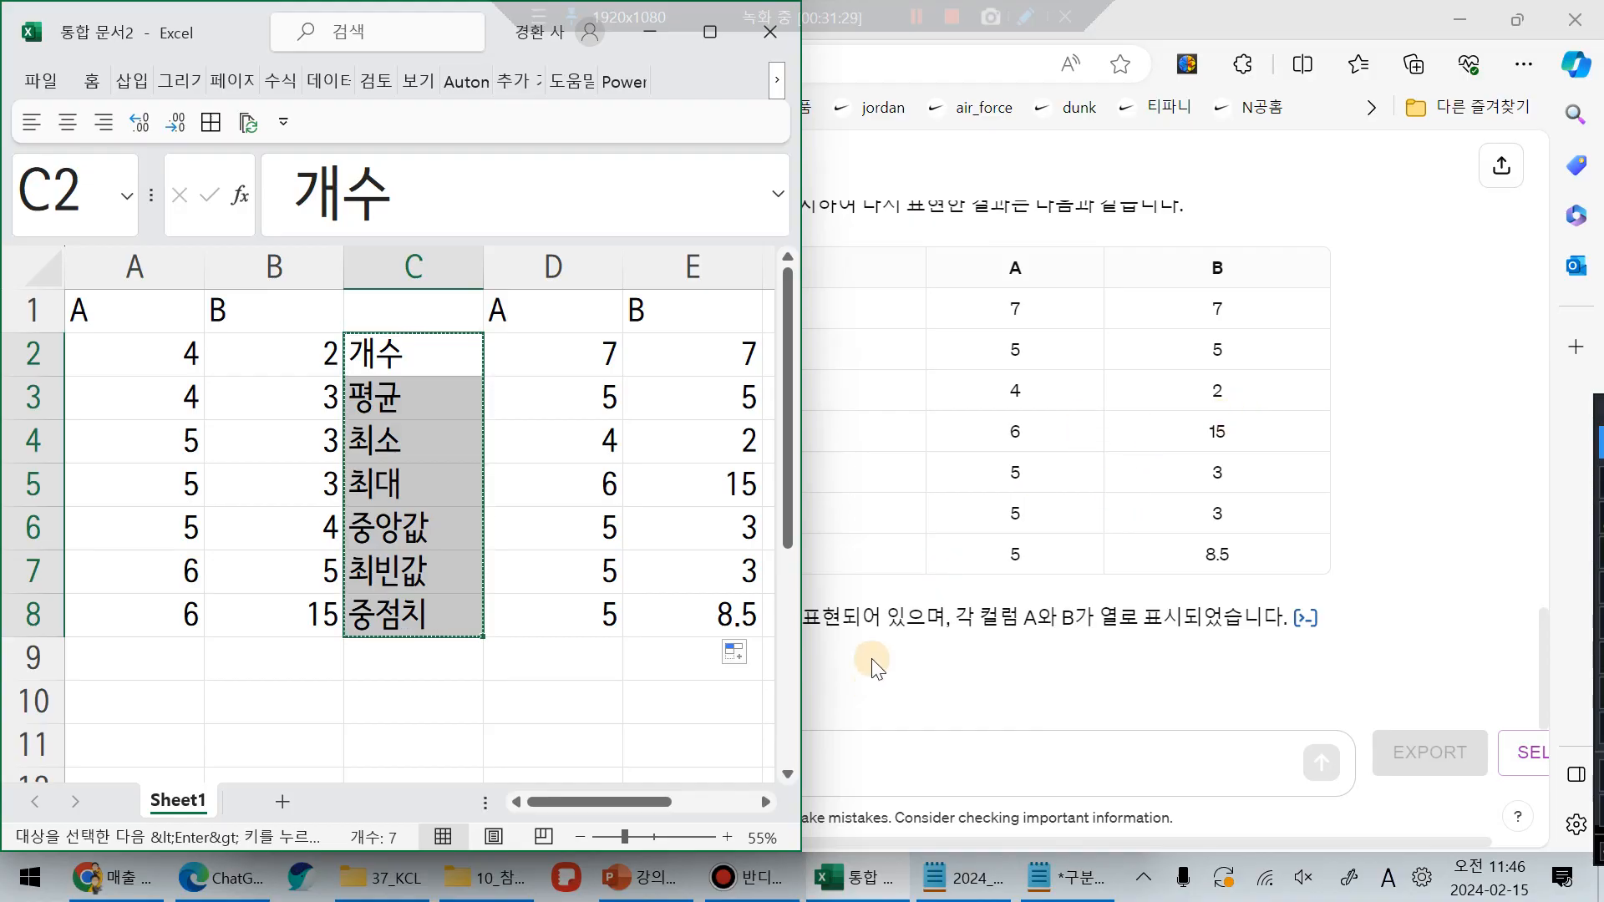
drag(503, 33, 520, 120)
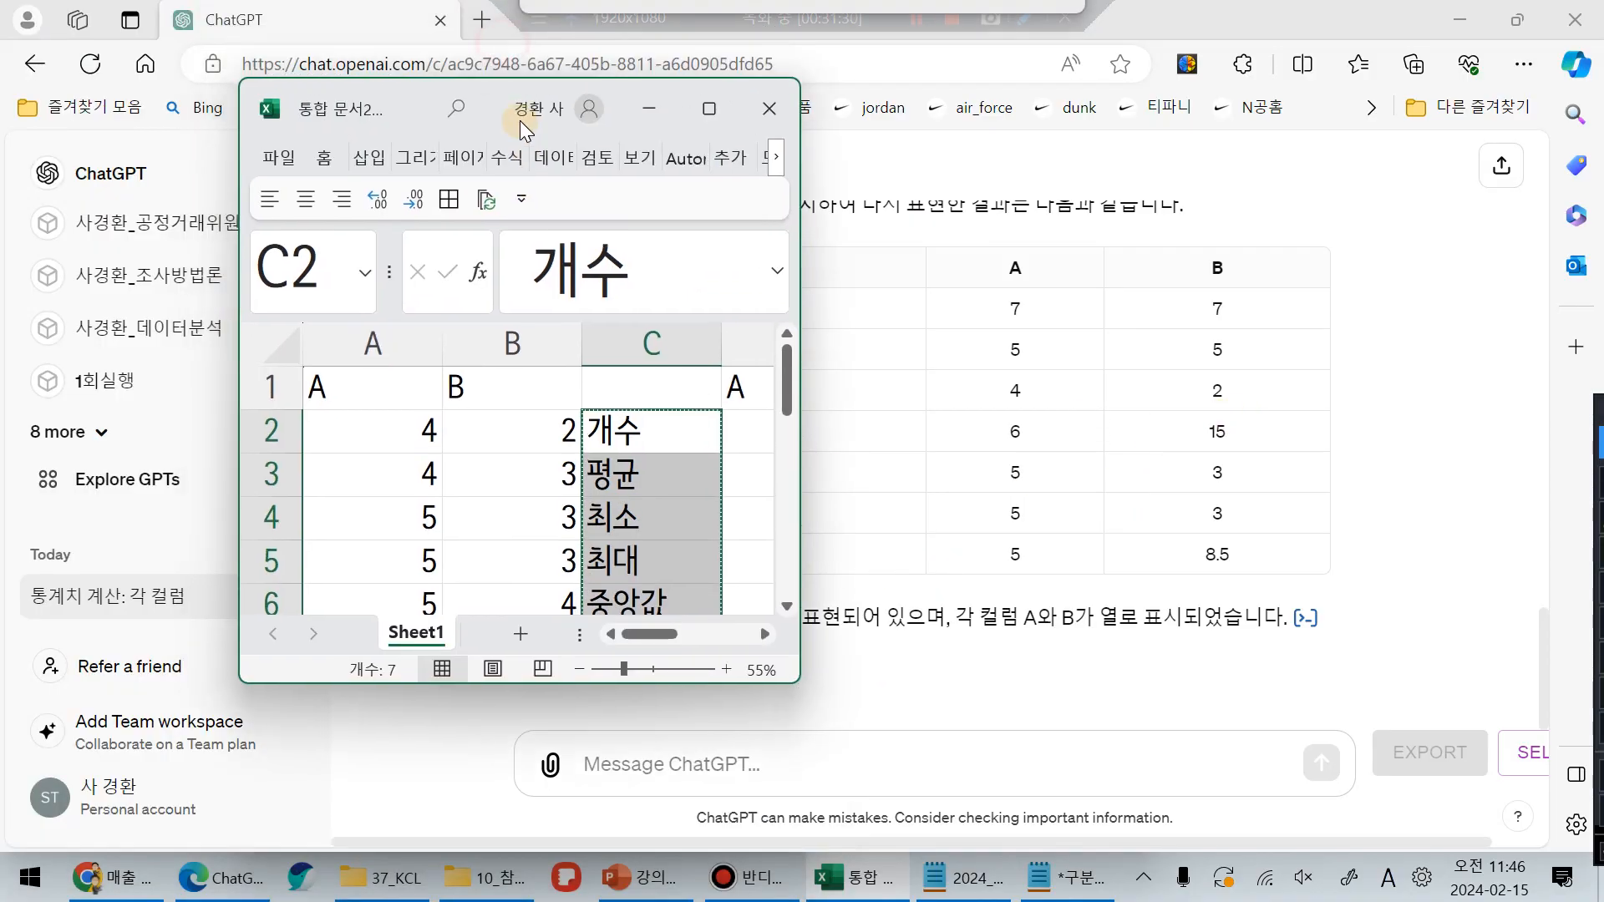
double_click(716, 107)
Step: Clear the calculated statistics for both columns in D2:E8
click(795, 421)
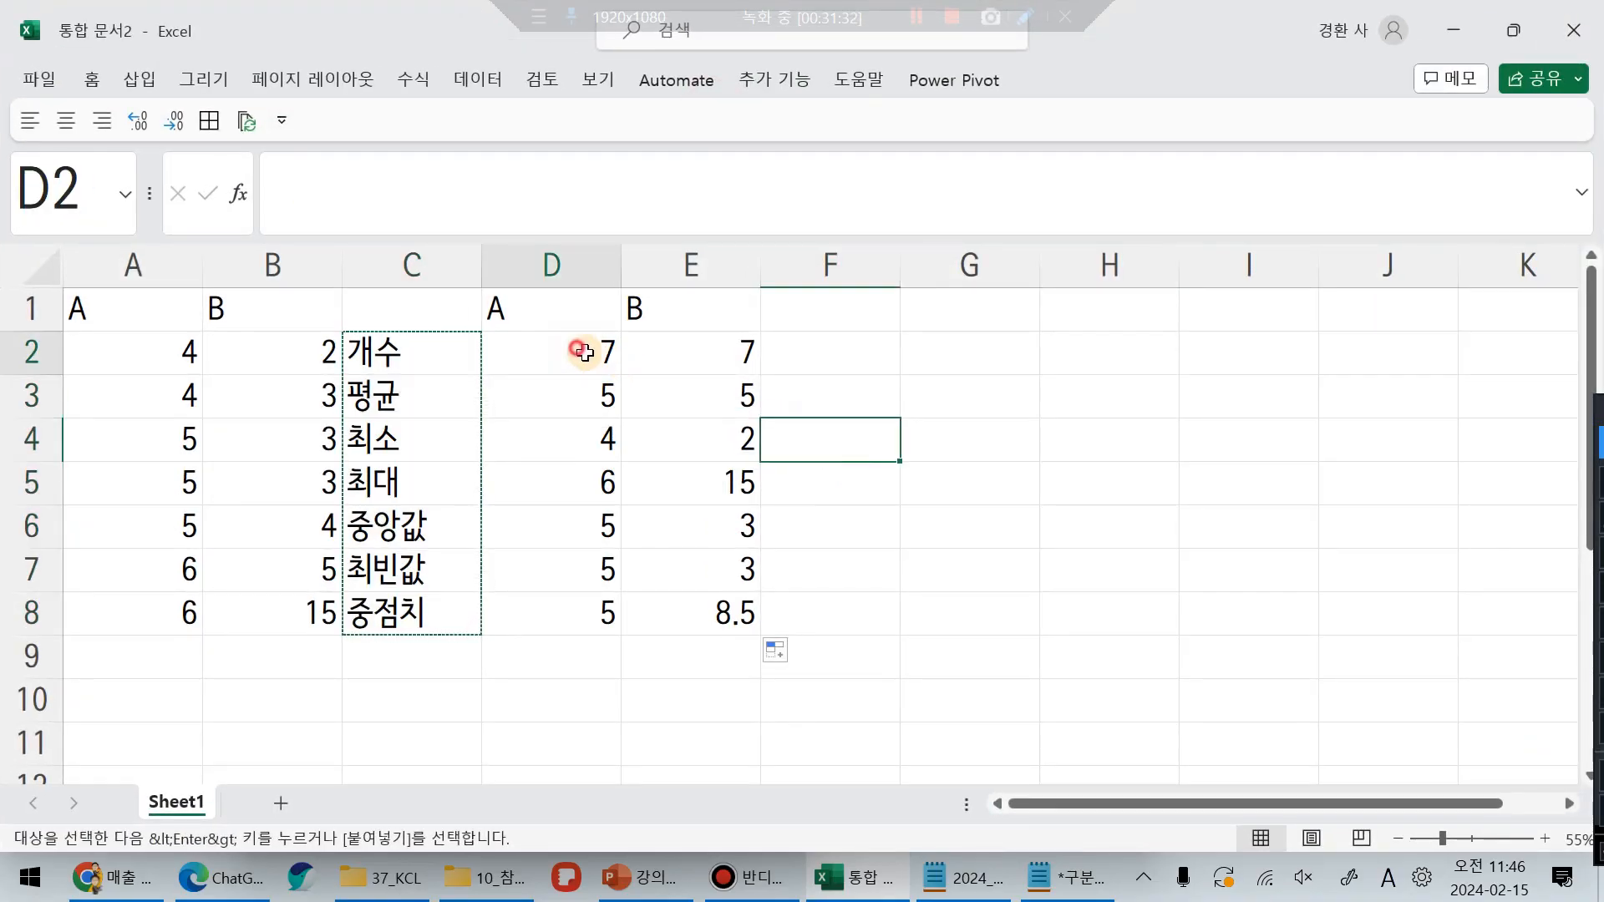
drag(580, 348, 754, 598)
key(Delete)
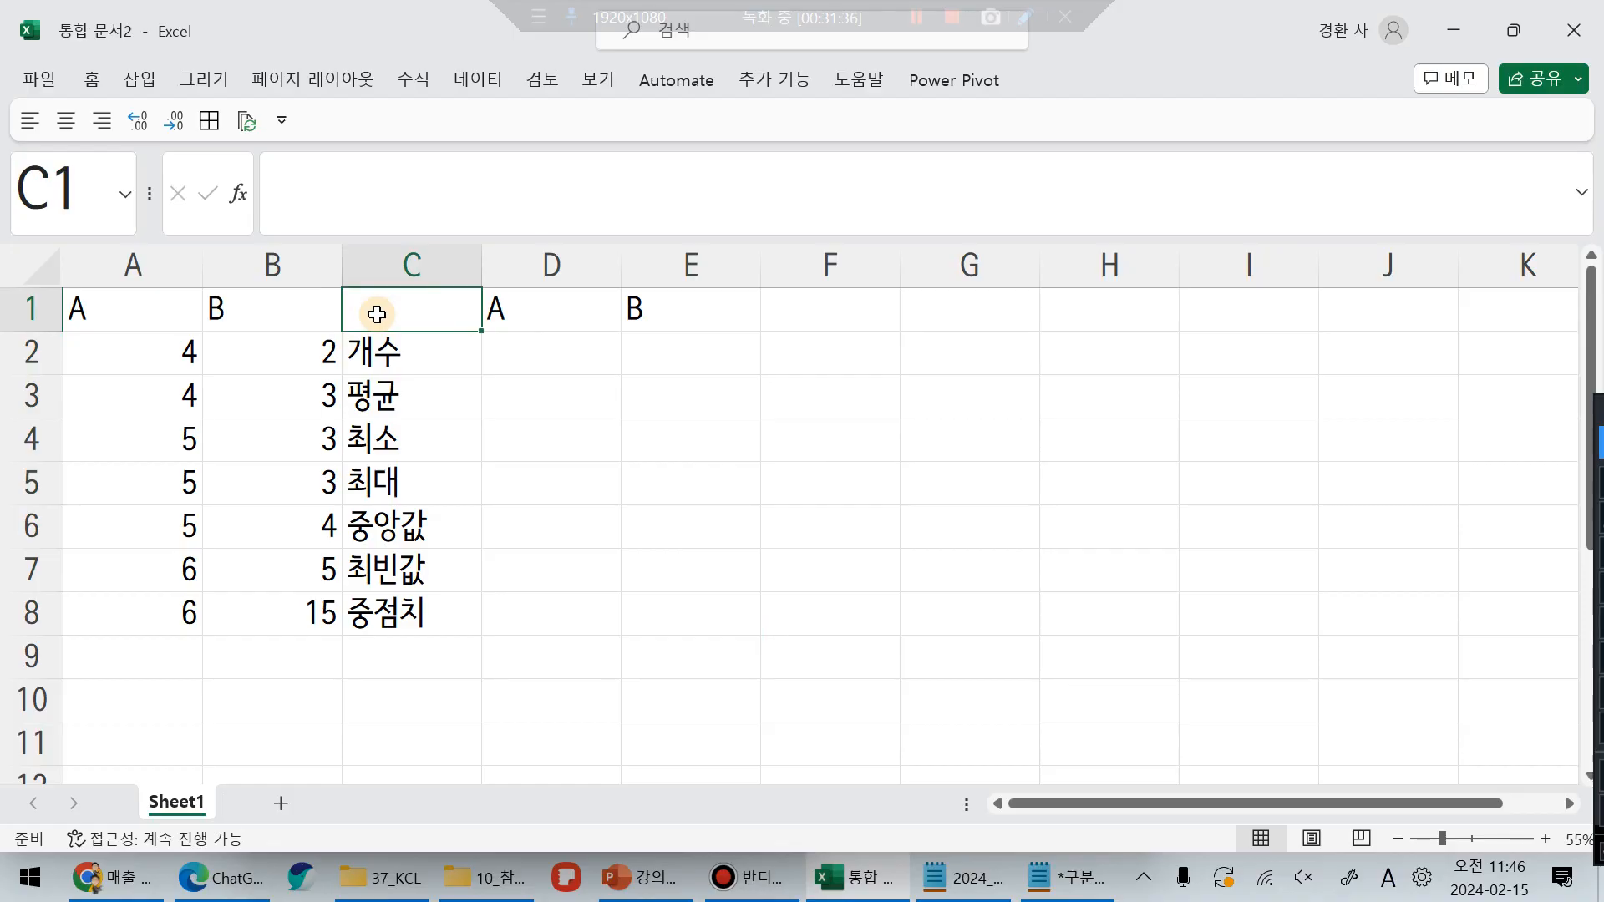
Step: Enter the heading "분류" in cell C1 above the statistic labels
text(qn)
key(BackSpace)
key(BackSpace)
key(Hangul)
text(부)
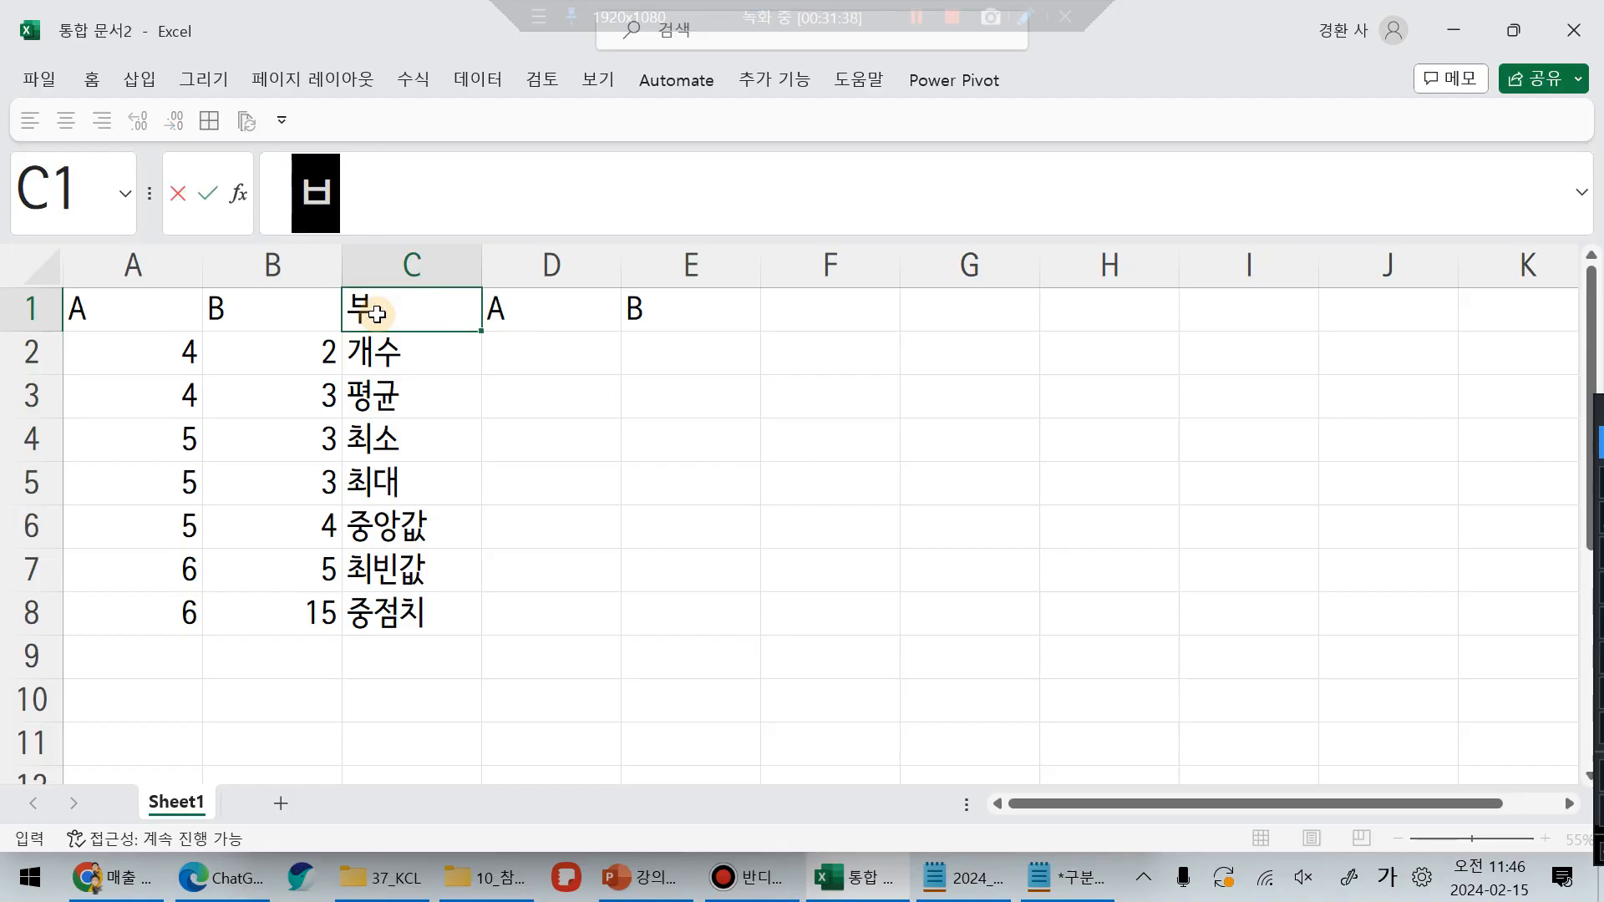
text(ㄴ류)
key(Return)
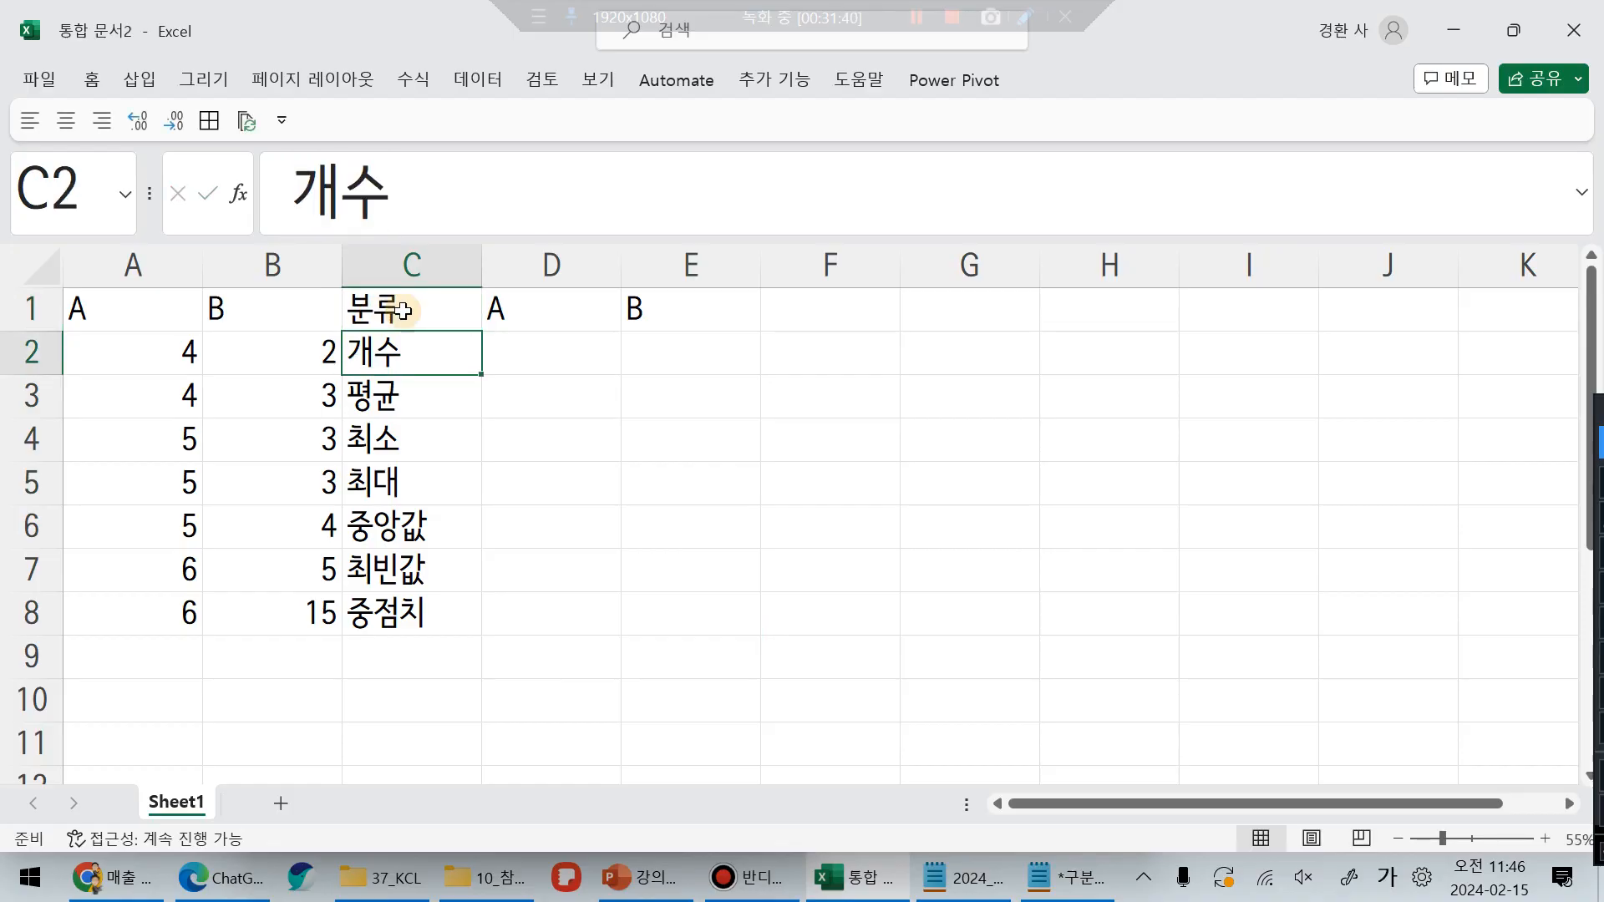
Step: Begin saving the workbook under a new name and choose the 013_KCL folder on the C: drive as its location
click(558, 431)
key(F12)
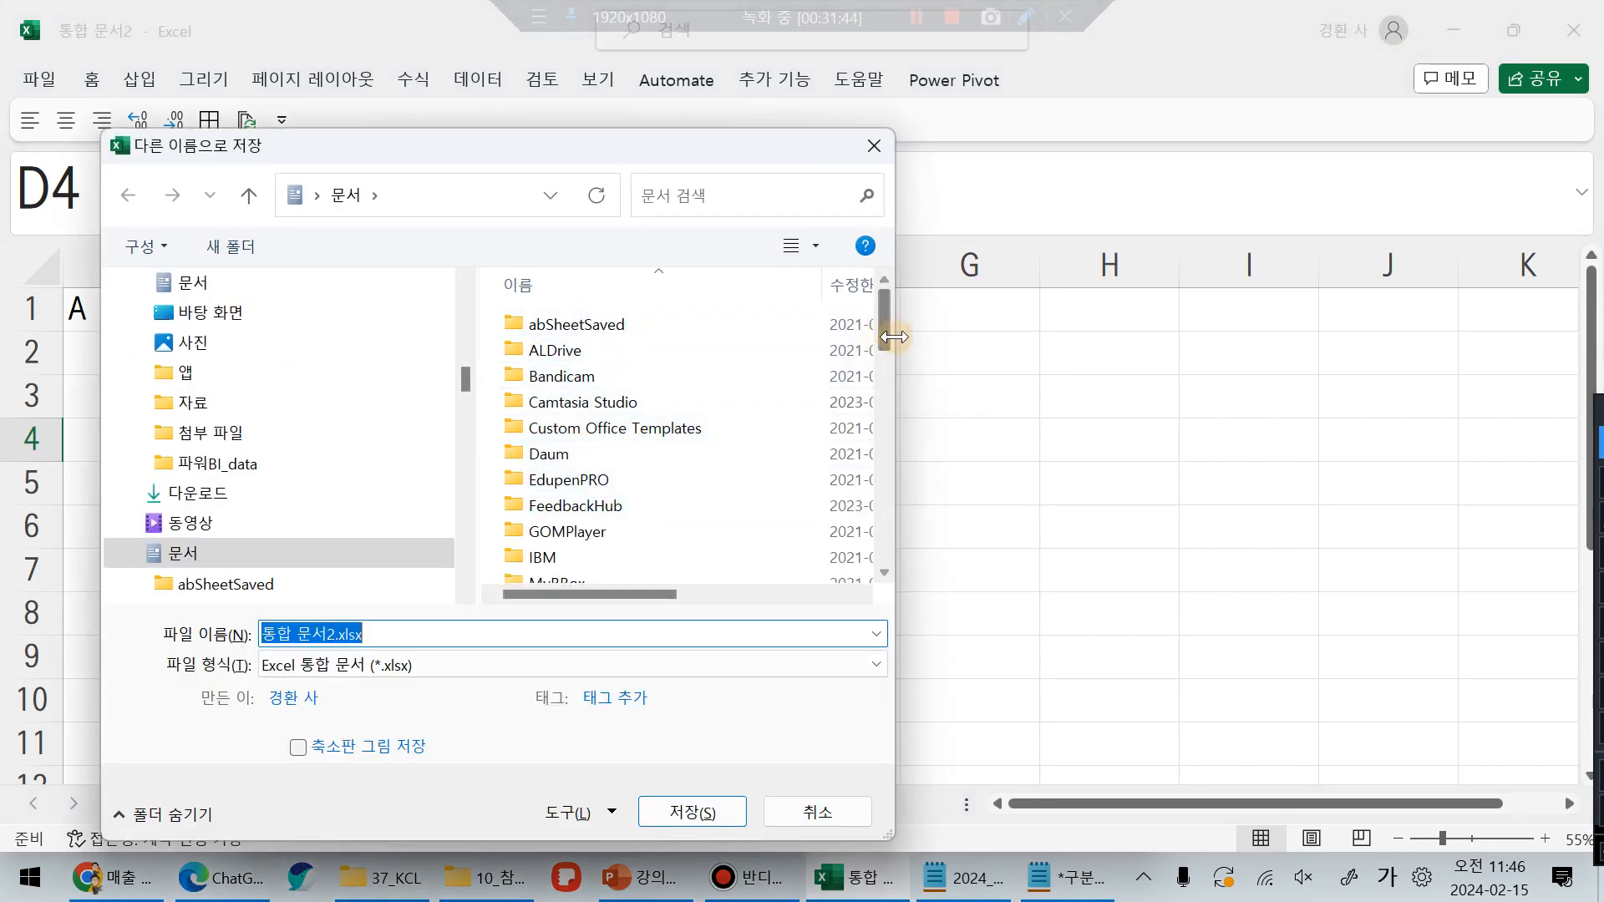
drag(885, 332, 885, 413)
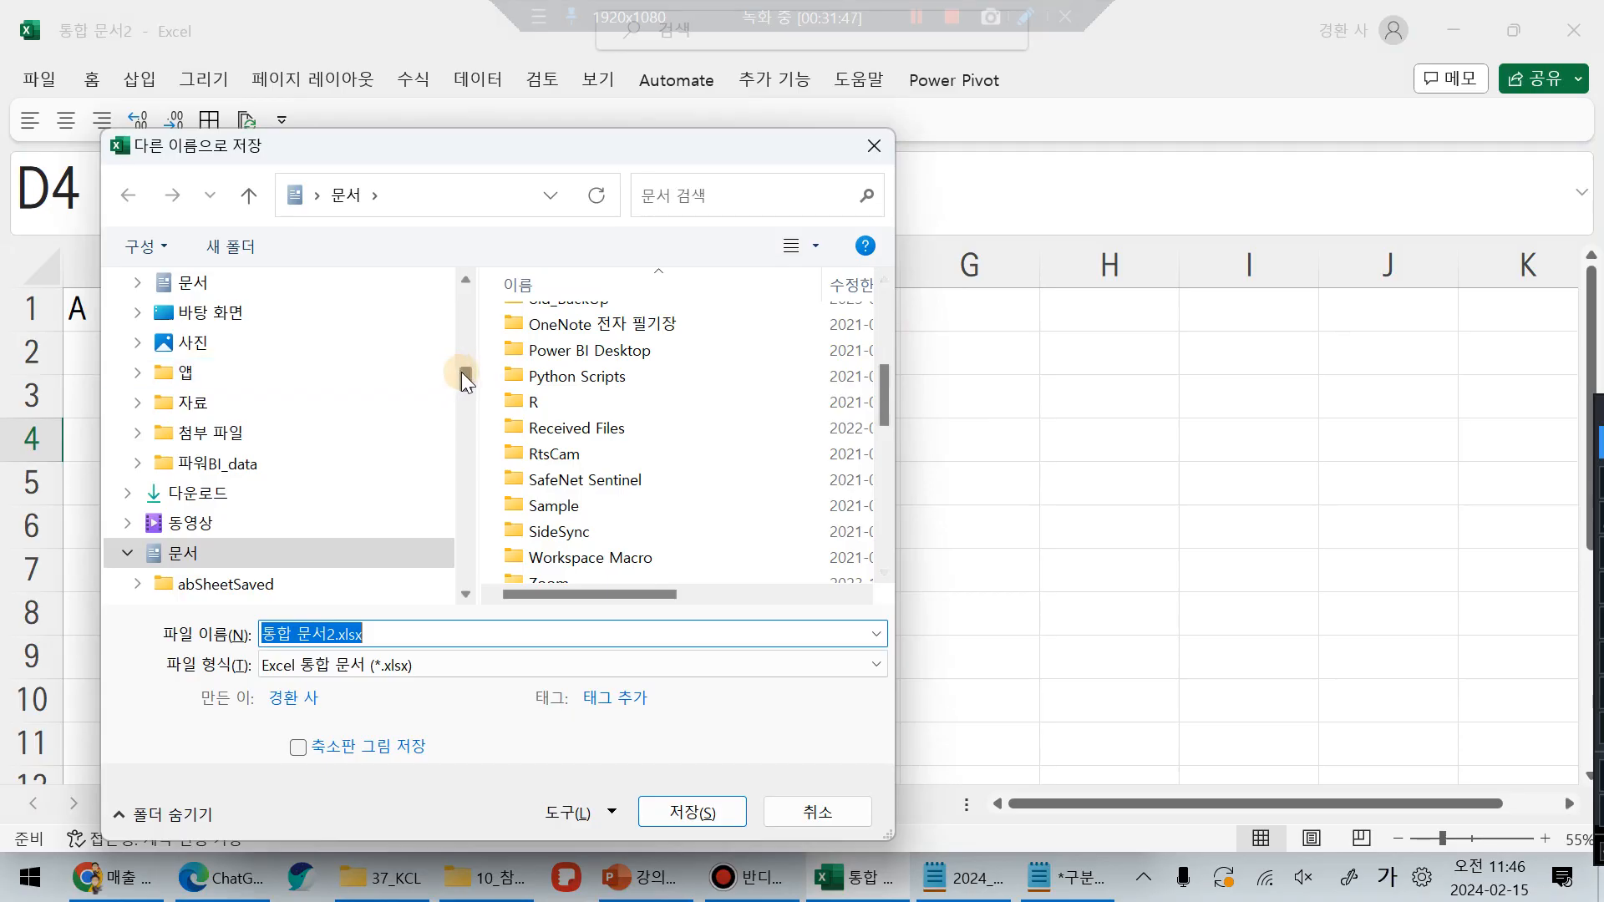
drag(462, 373, 464, 480)
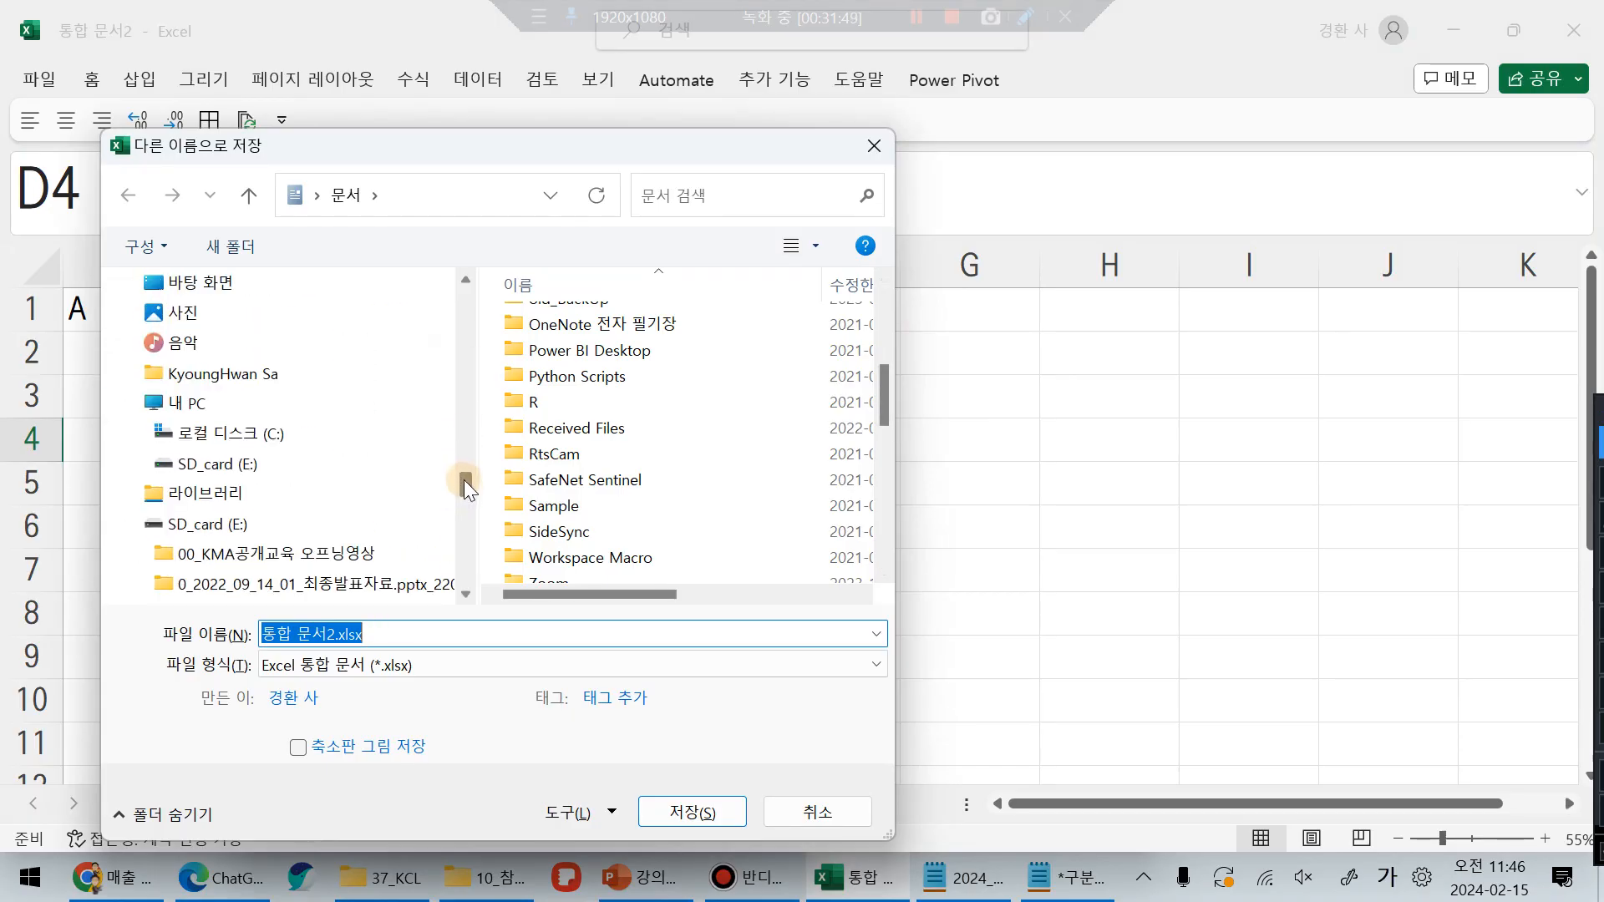
click(287, 430)
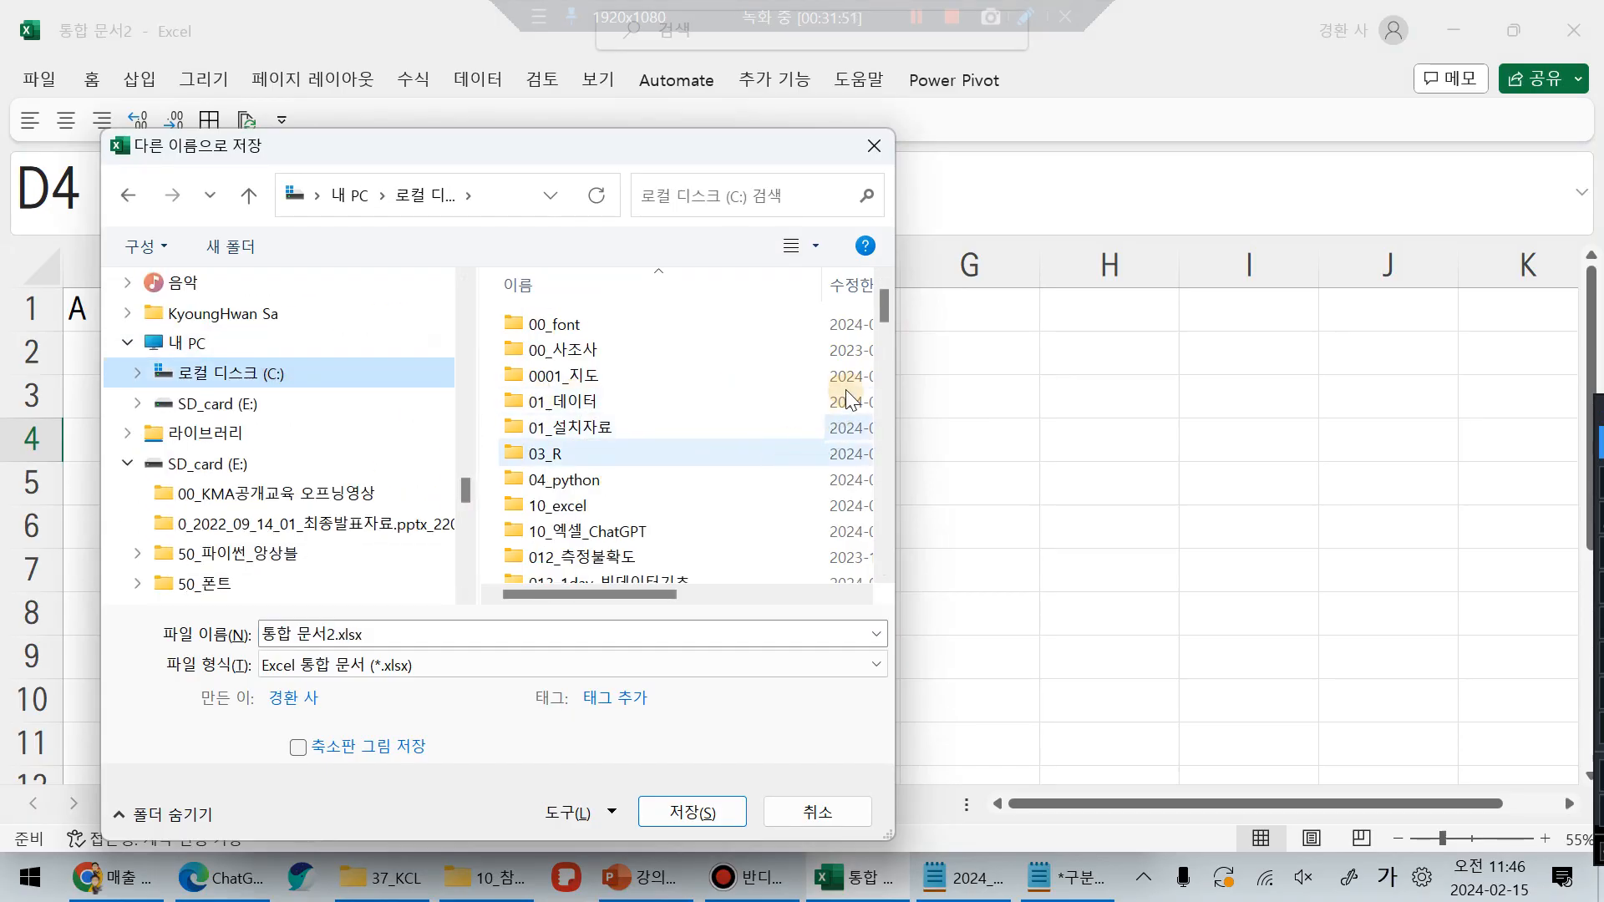
drag(886, 311, 890, 348)
click(743, 443)
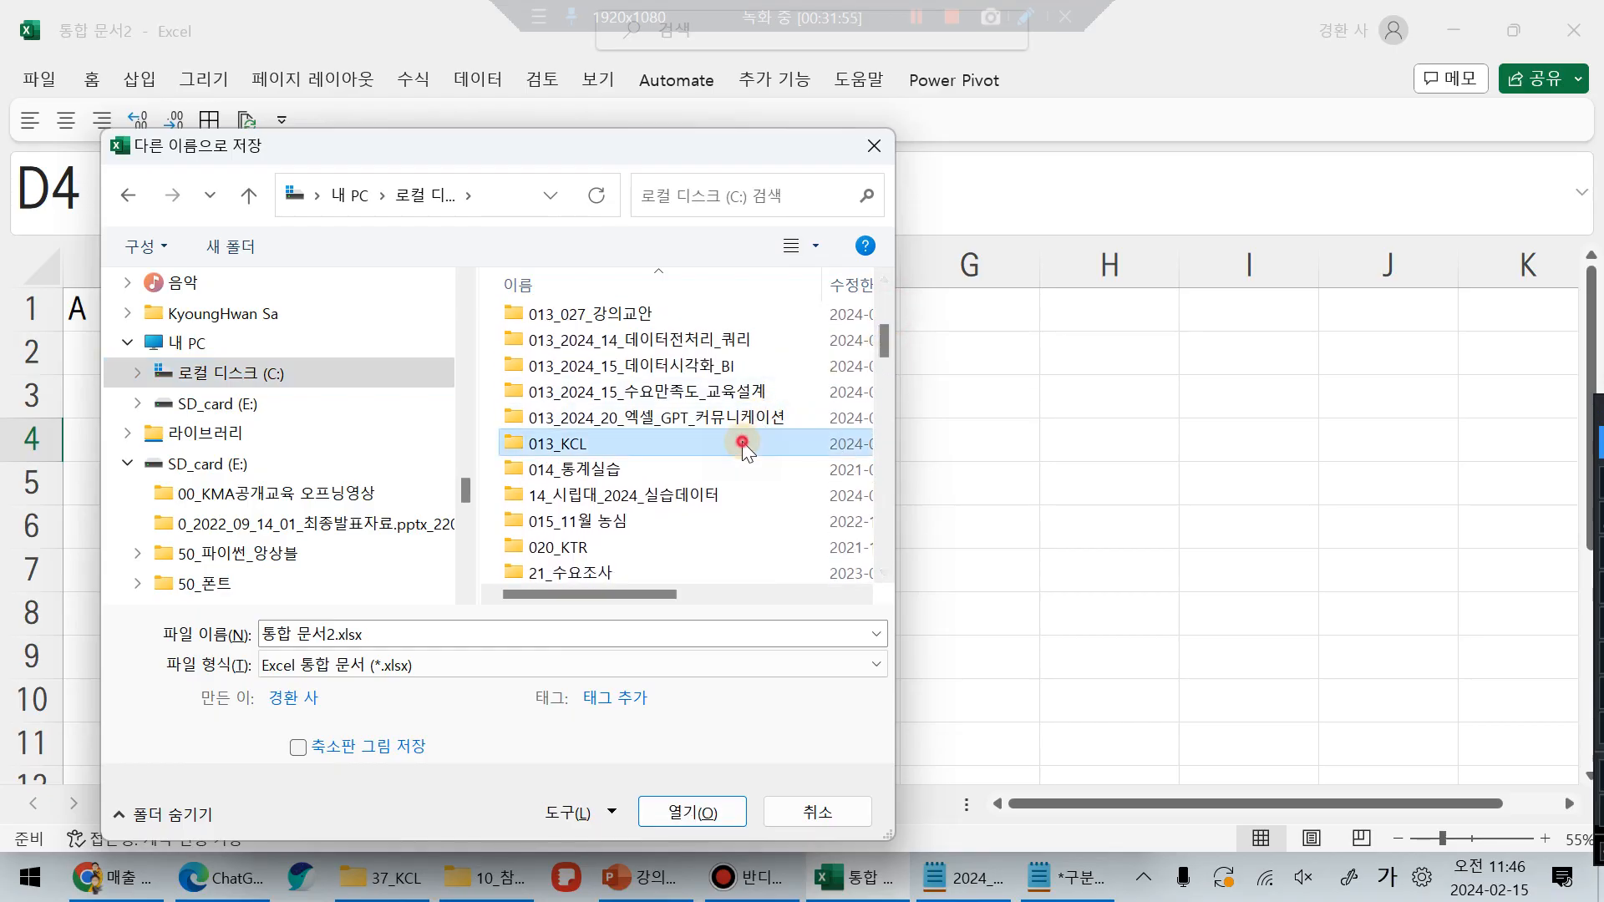
double_click(743, 444)
Step: Name the workbook 요청.xlsx and save it in the 013_KCL folder
click(331, 632)
click(330, 632)
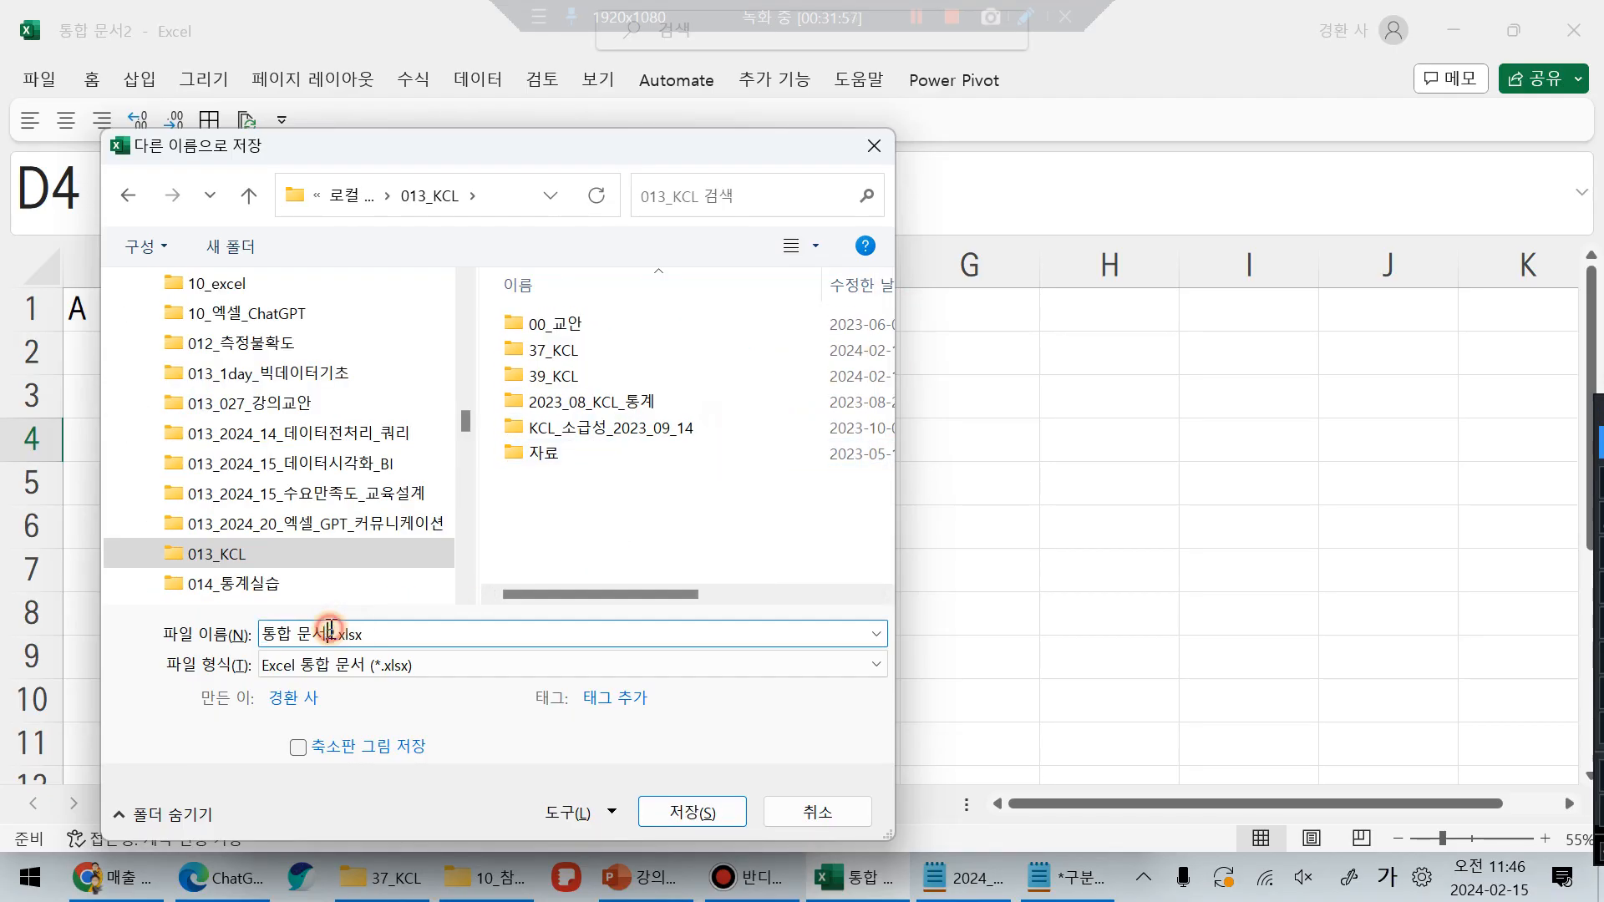
drag(330, 633, 9, 669)
key(BackSpace)
key(Hangul)
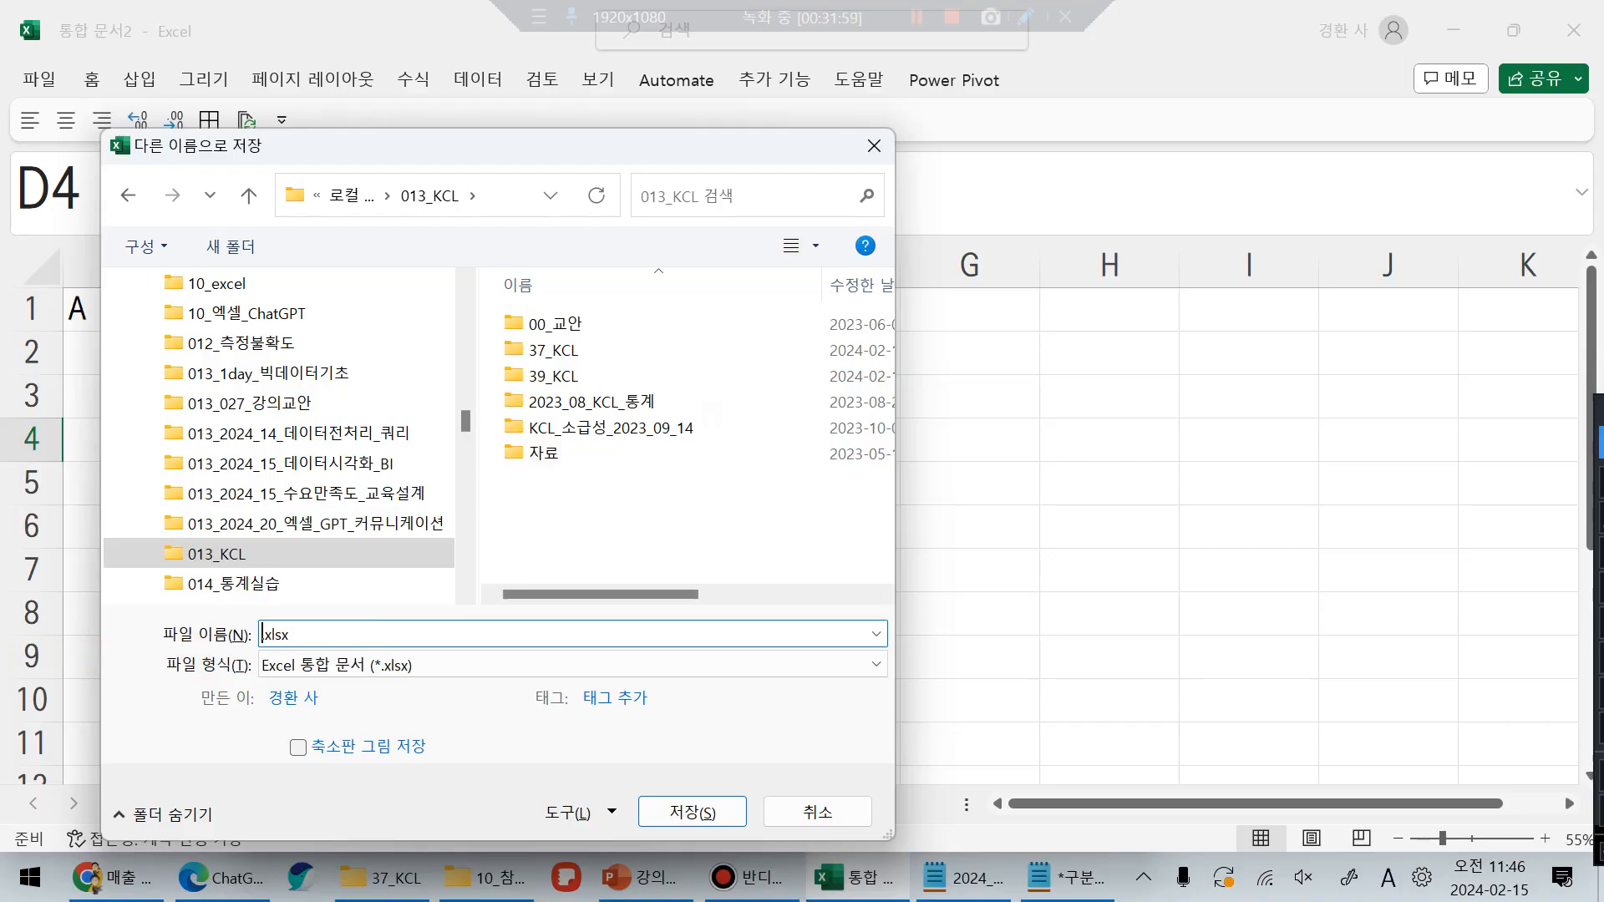
text(dycjdycjd)
key(Return)
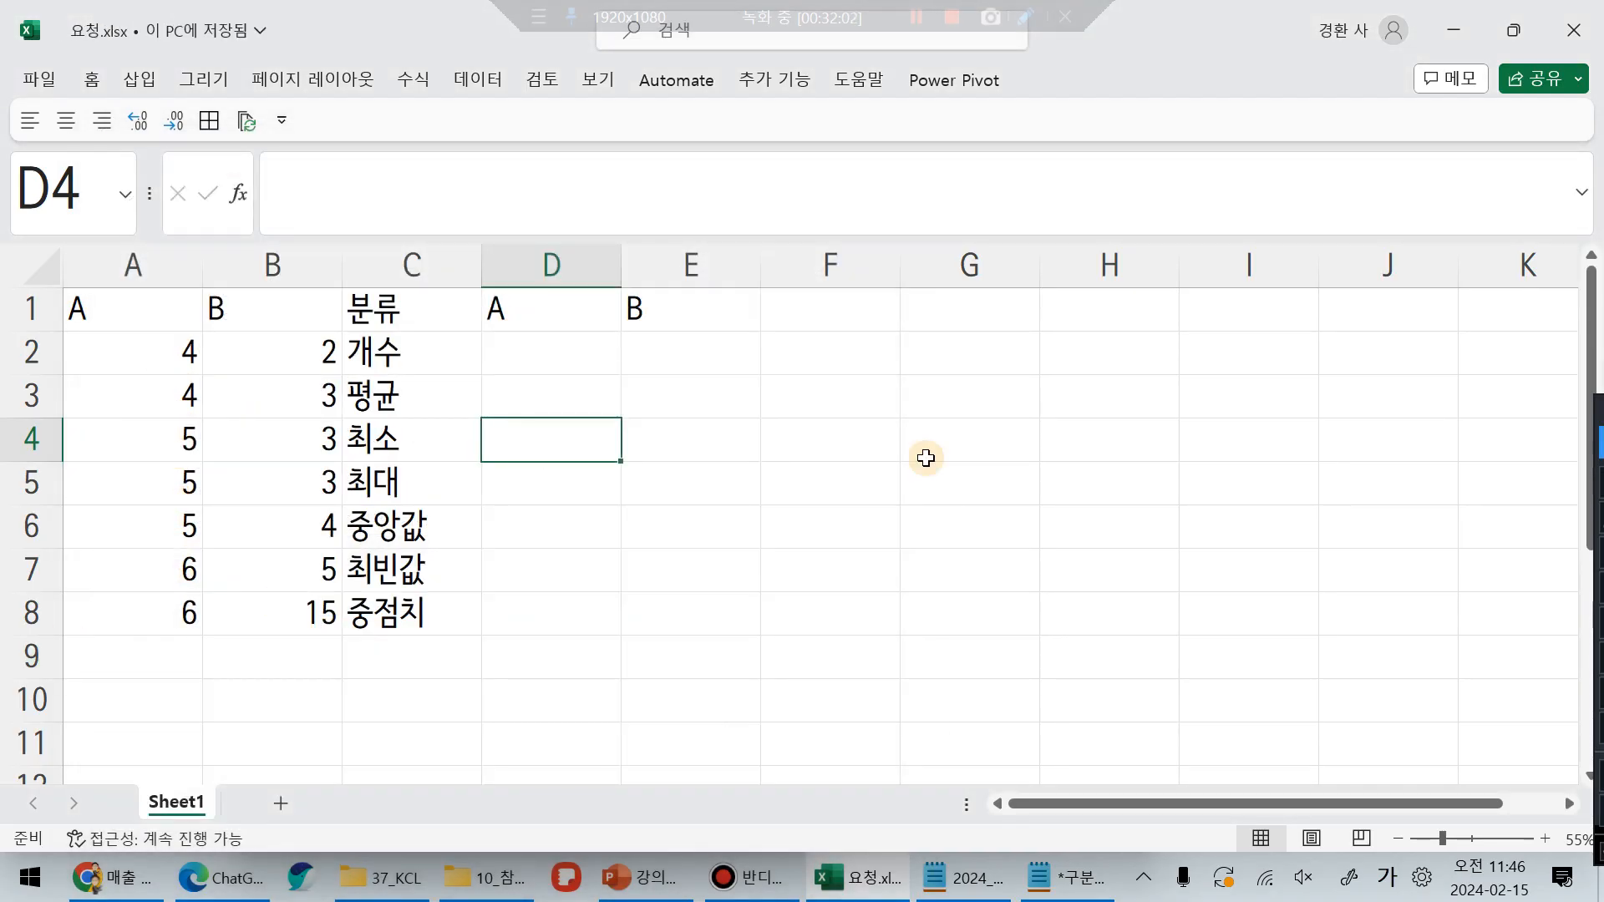
Step: Arrange the 요청.xlsx workbook on the right half of the screen and a new ChatGPT chat on the left half
key(super+Right)
key(Escape)
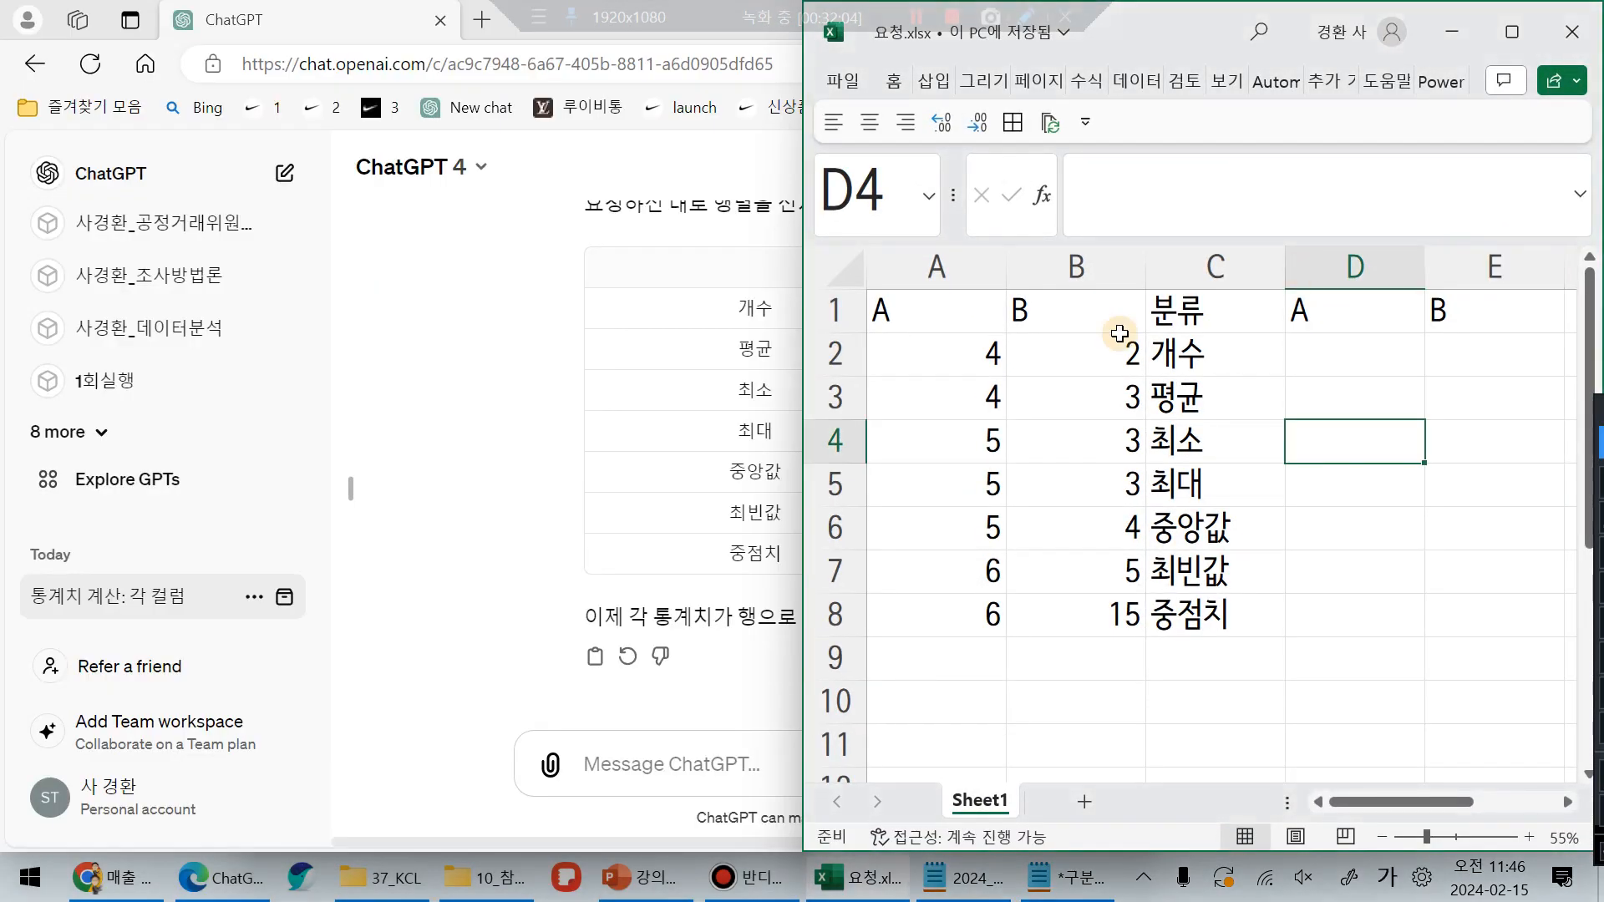
click(505, 383)
click(292, 179)
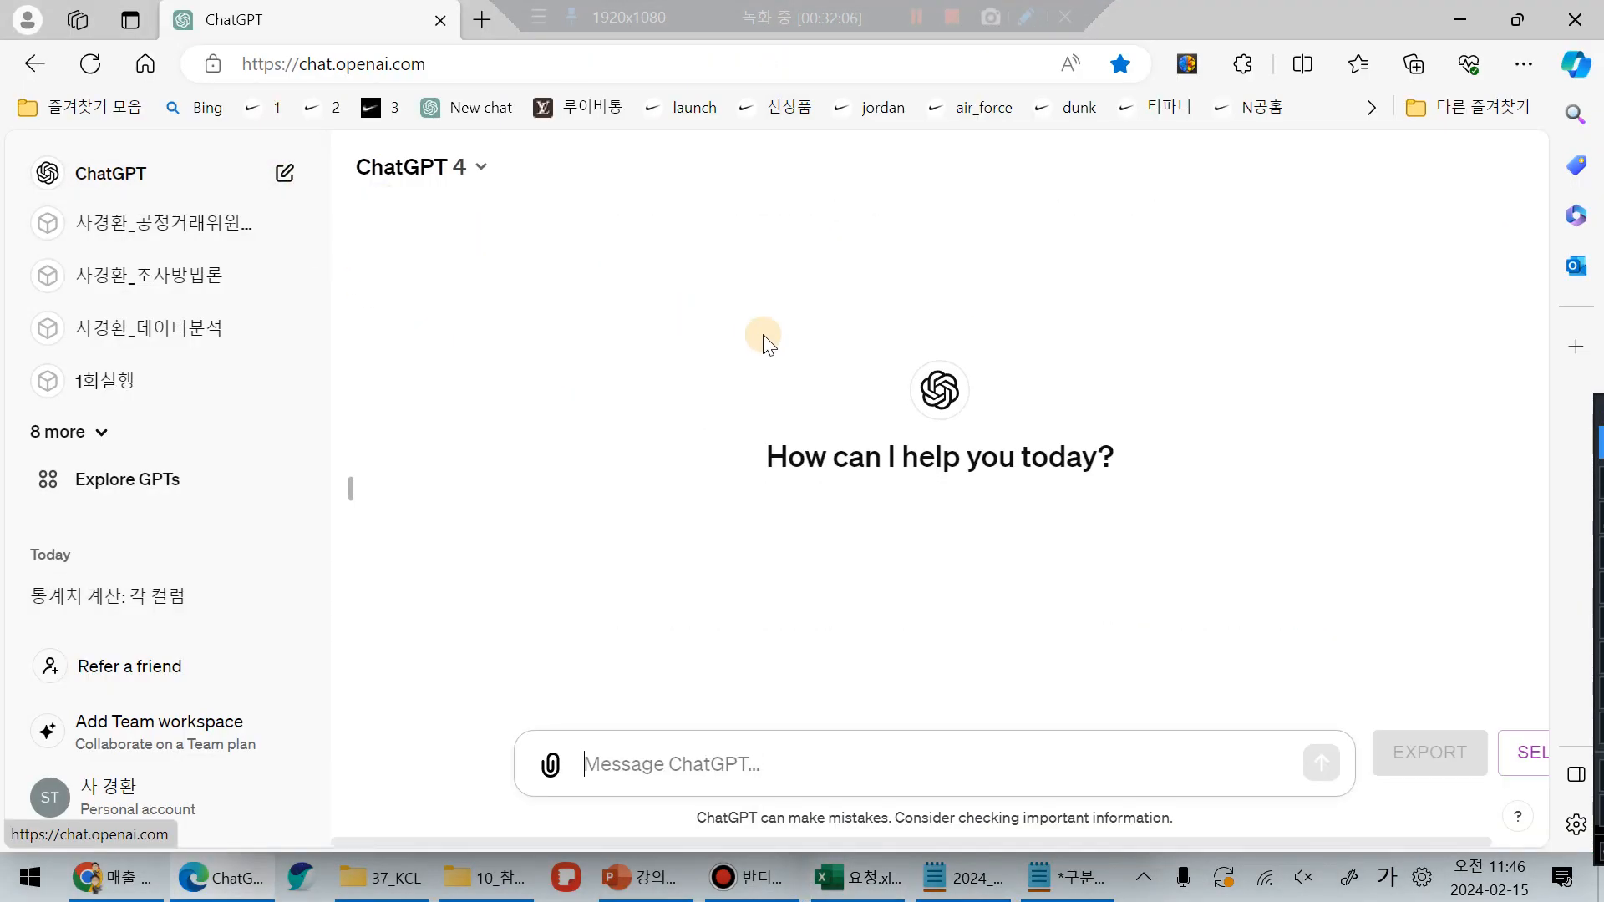
key(super+Left)
click(859, 393)
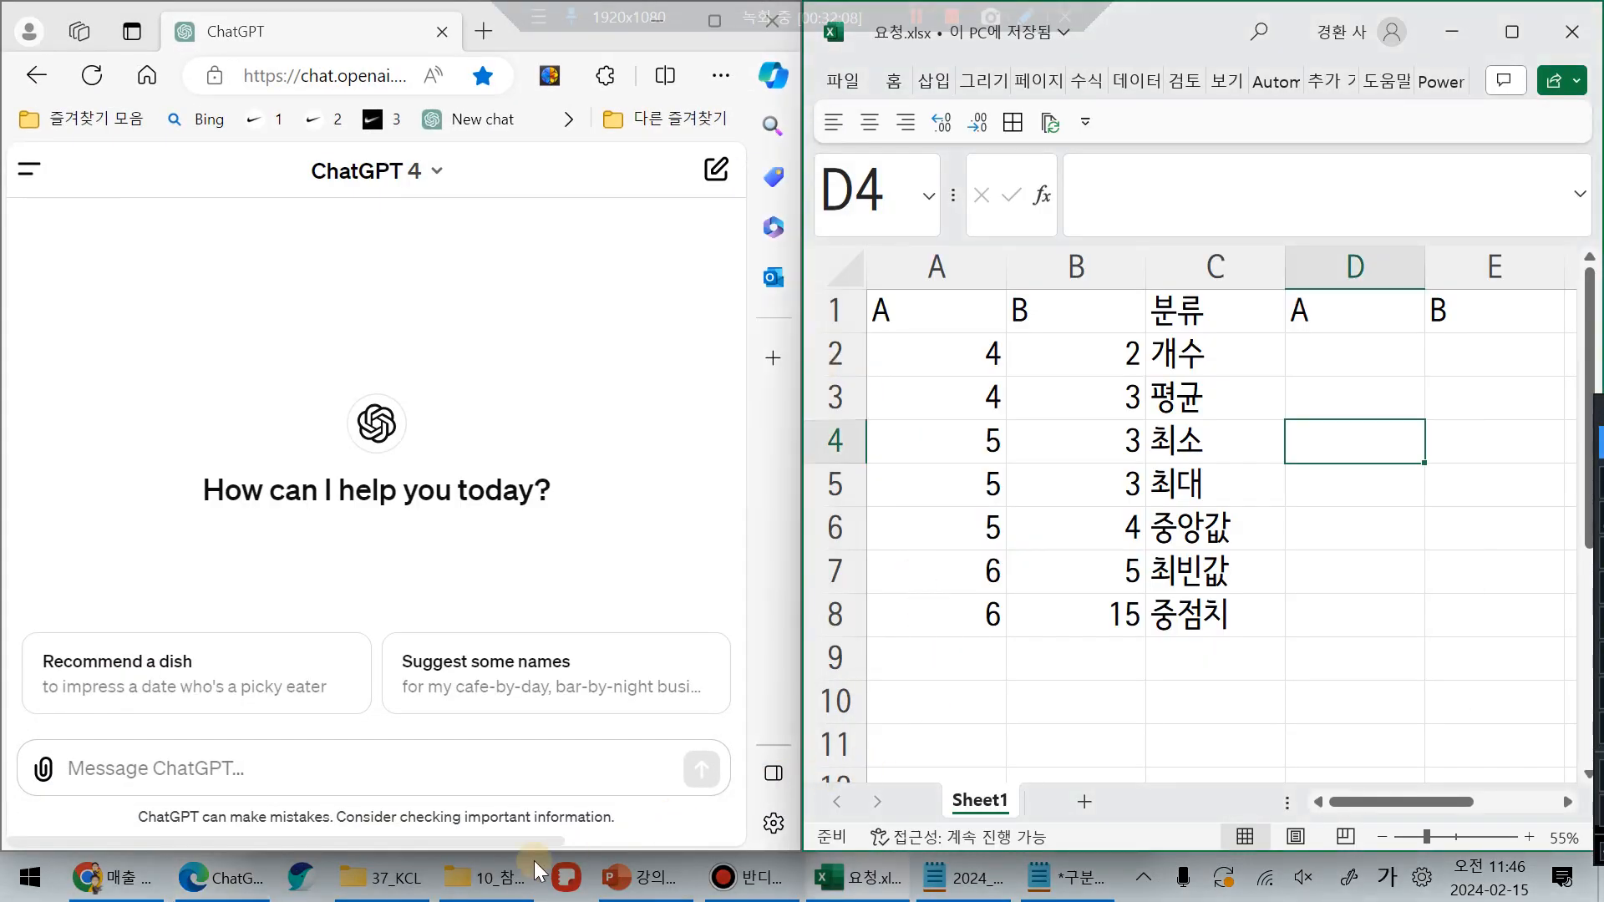
Step: Switch to the File Explorer window showing 10_참고자료 and place it on the right half of the screen beside the ChatGPT chat
click(501, 880)
click(455, 42)
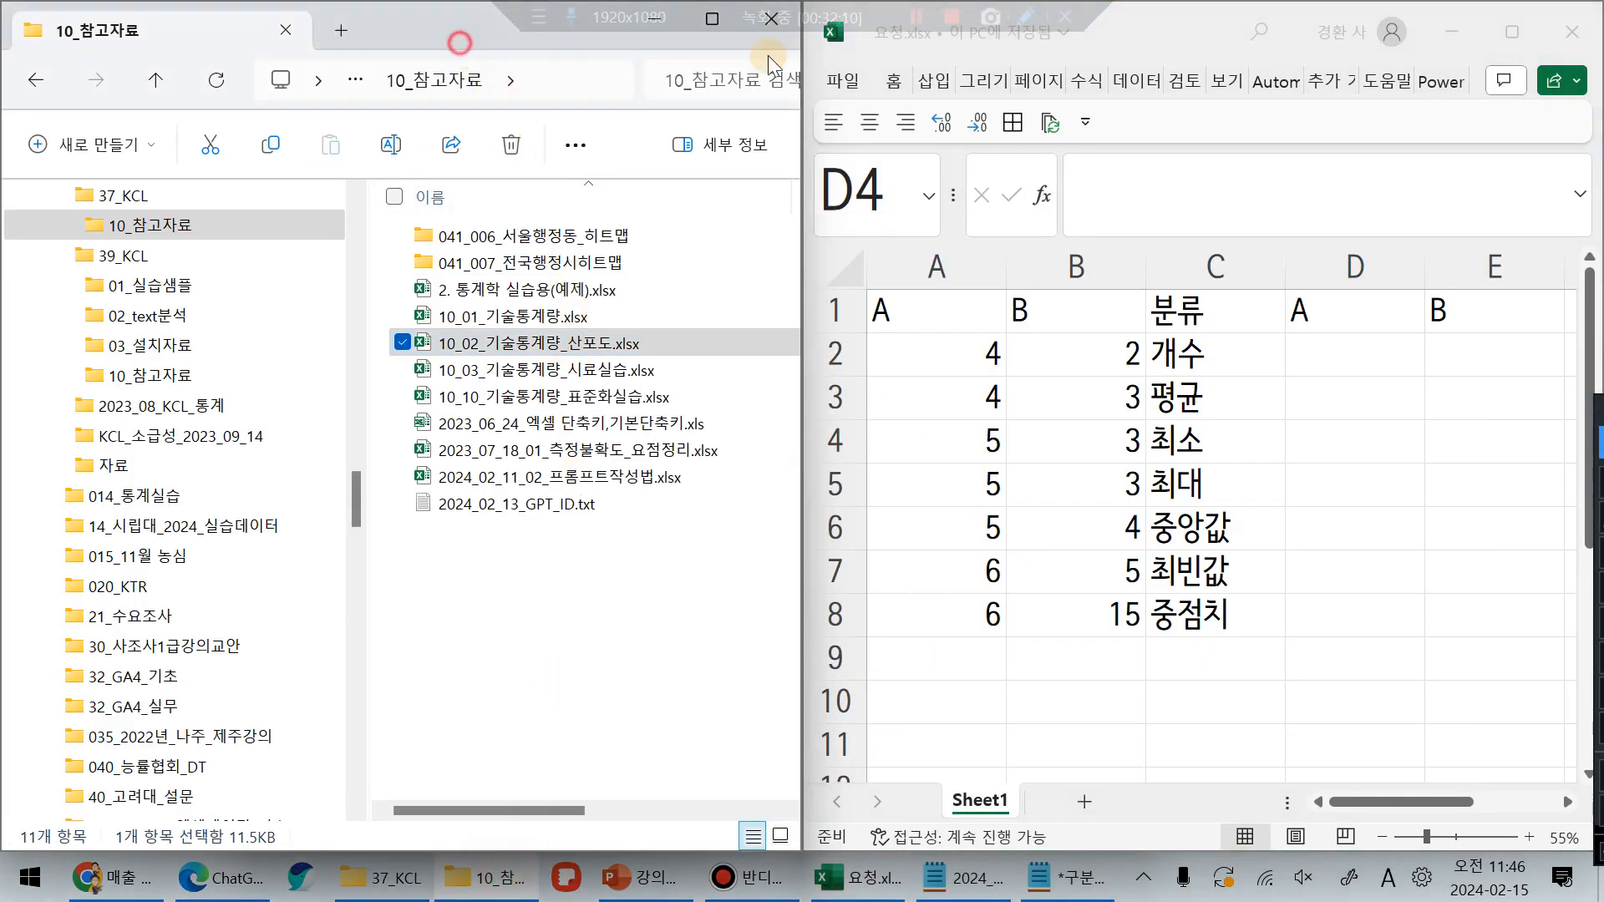
drag(409, 20, 1173, 54)
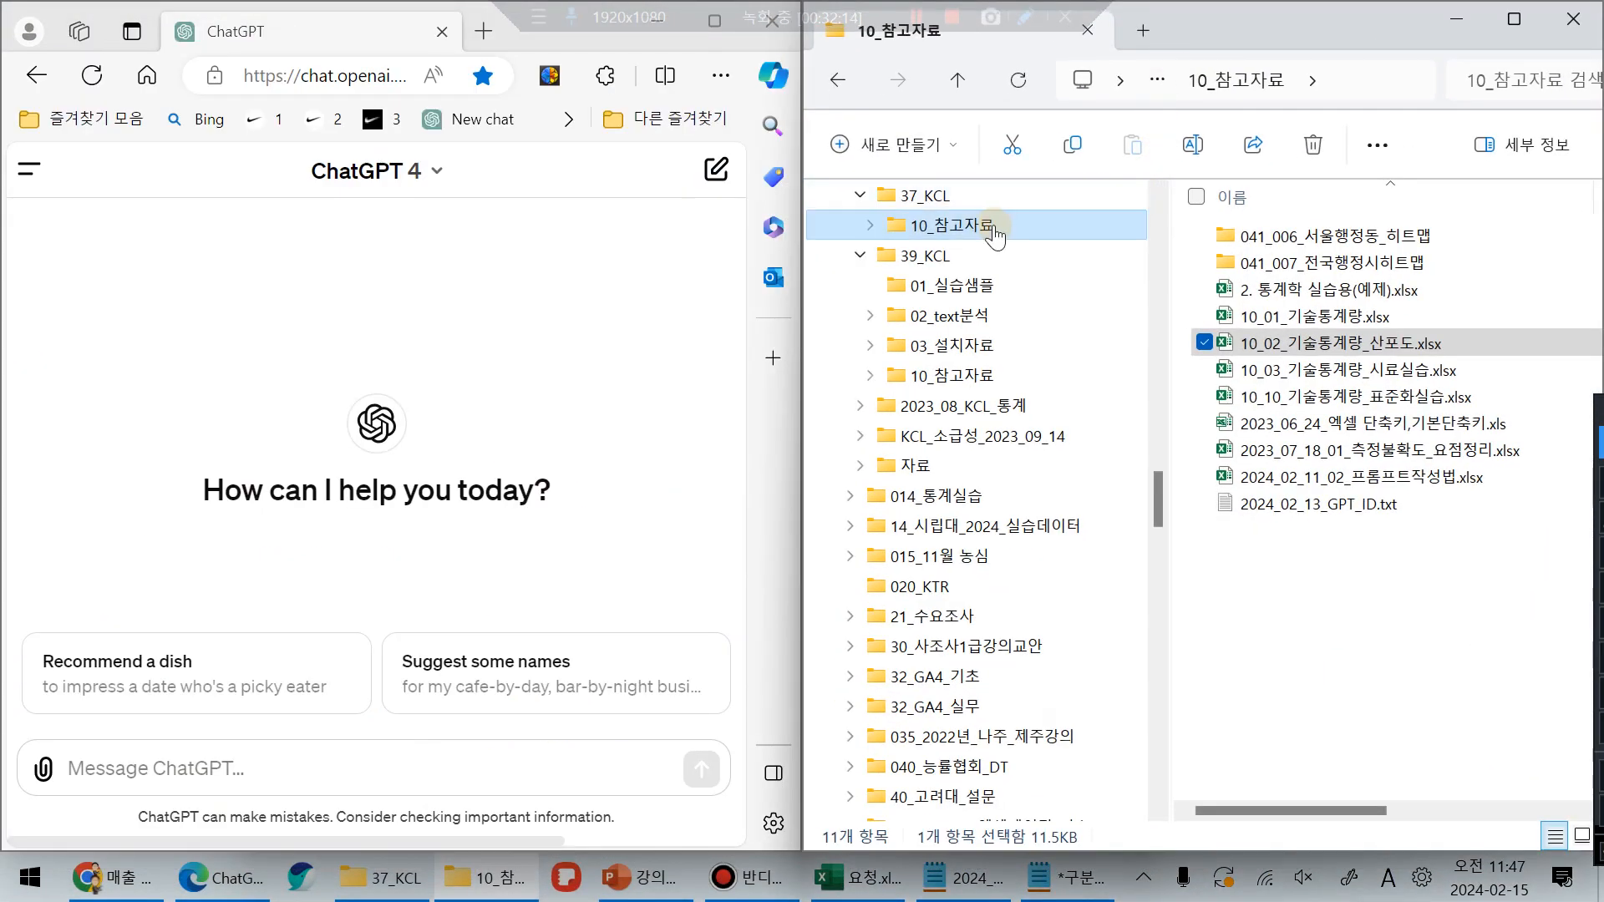
Step: Go to the 013_KCL folder and attach 요청.xlsx from it to the new ChatGPT message
drag(1162, 492, 1157, 455)
click(1011, 580)
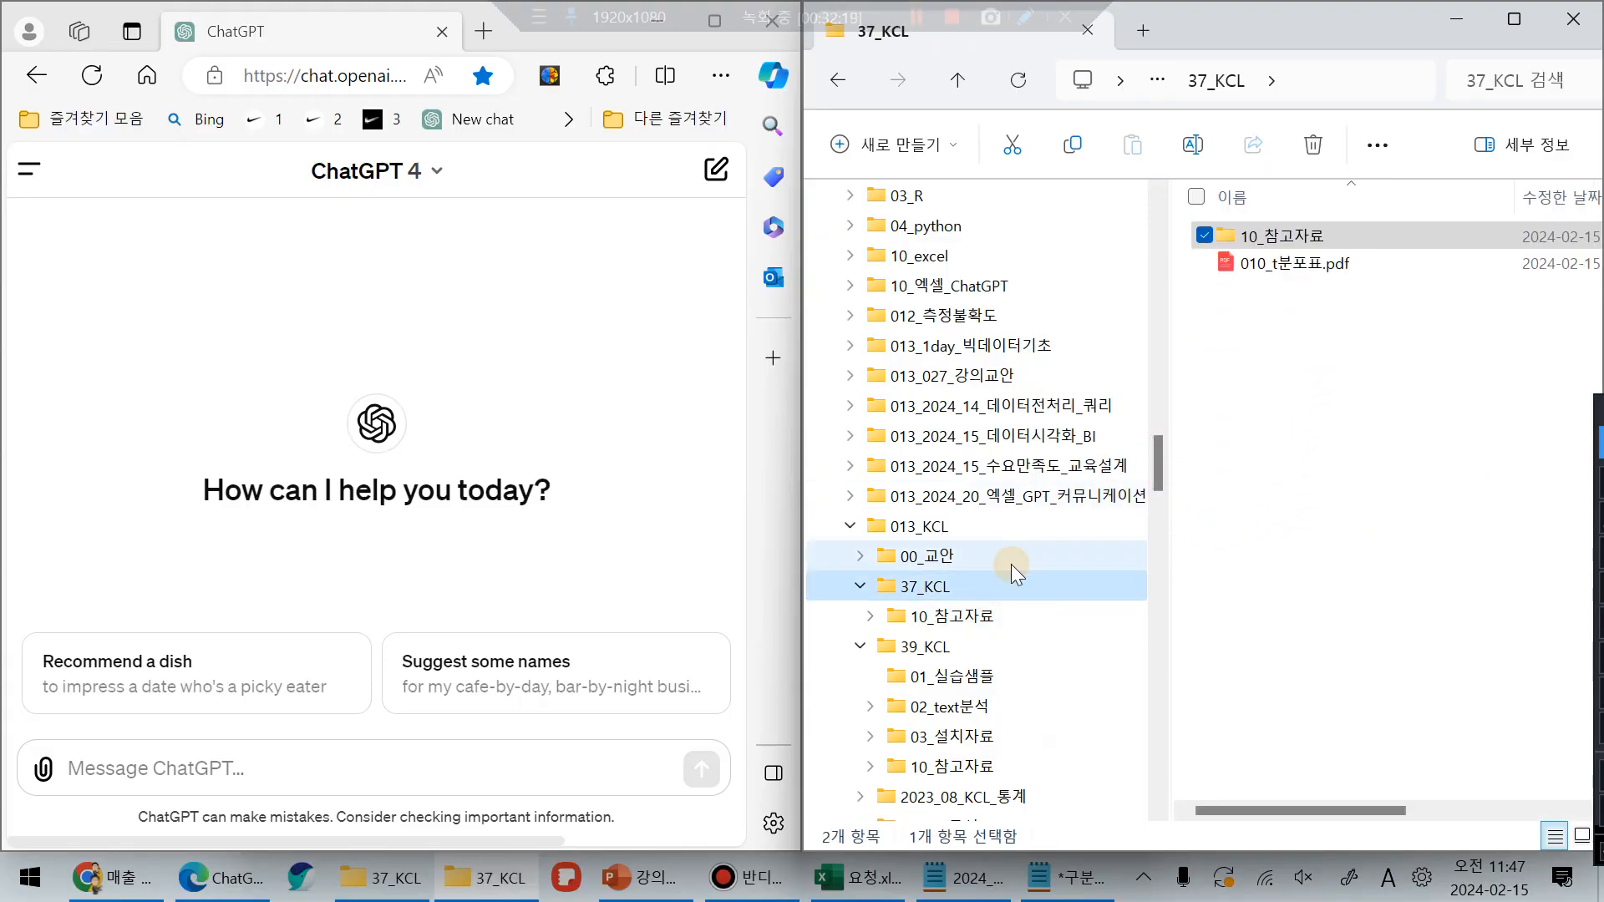
click(923, 528)
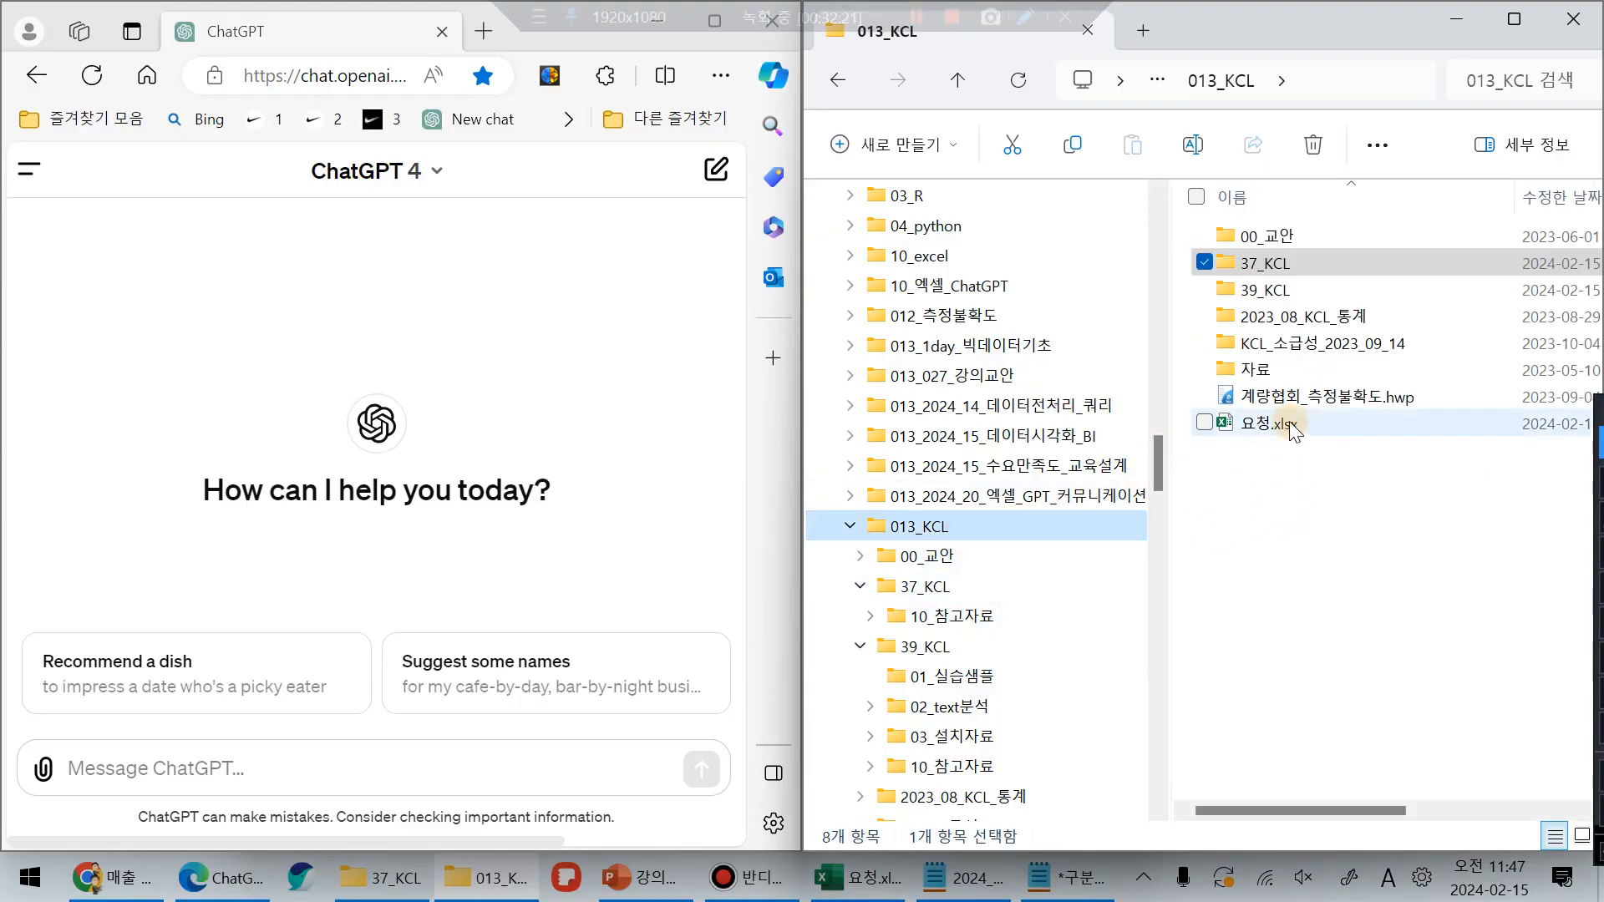
drag(1278, 425, 529, 677)
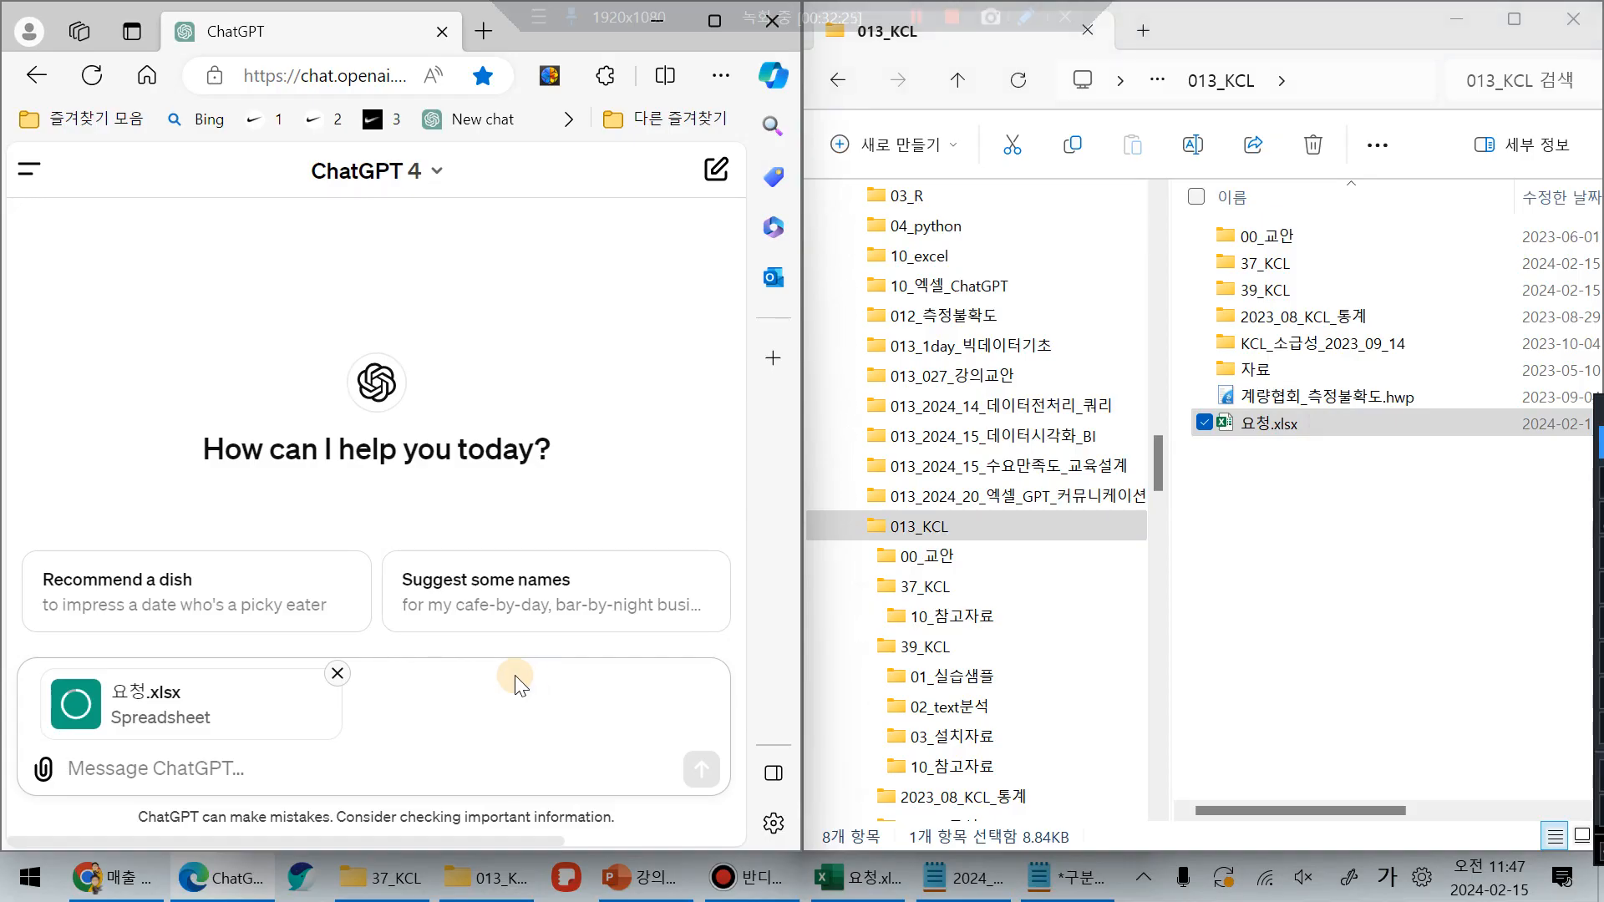
Step: Send the attached workbook to ChatGPT with the prompt "분석 결과를 엑셀로 제공해 주세요."
click(224, 769)
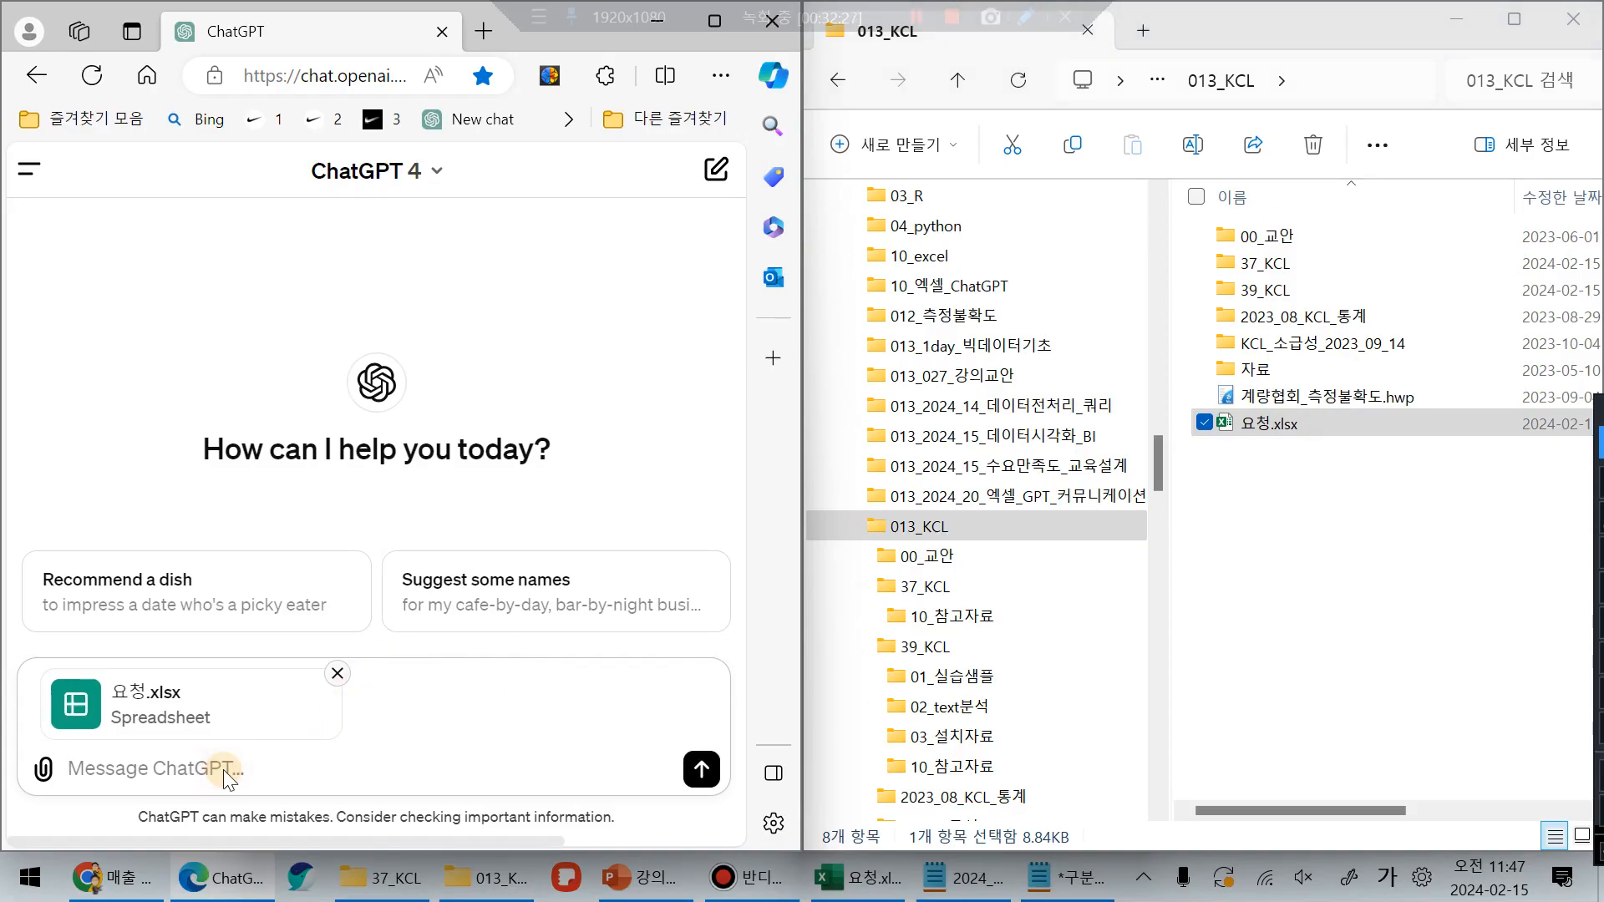
text(분석 결)
text(과)
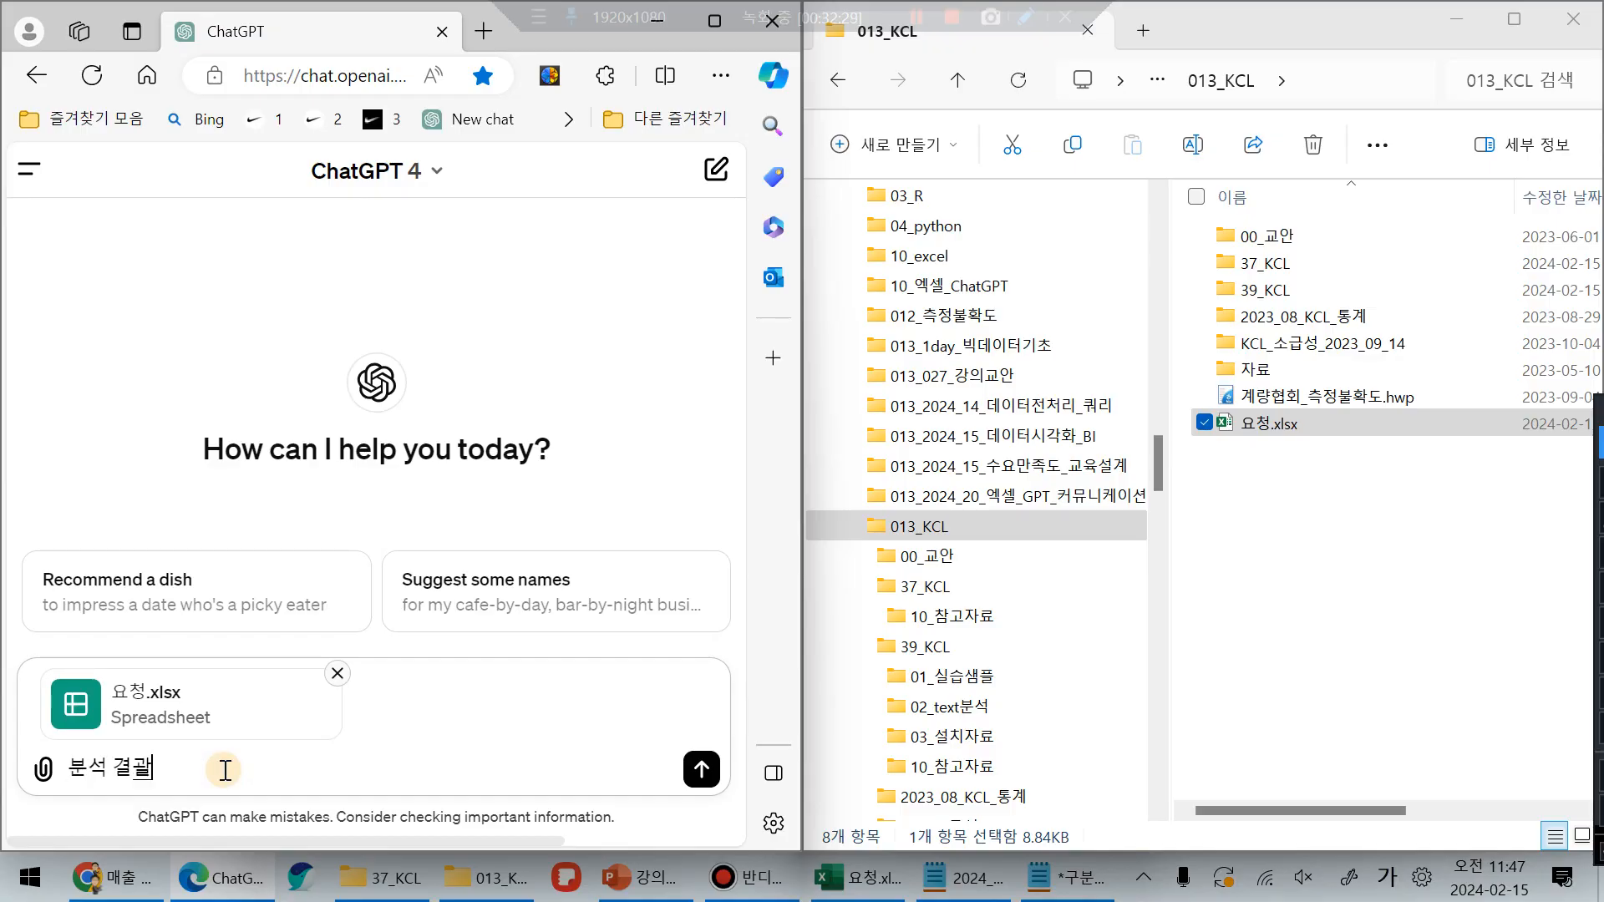
text(를 엑셀로 제공해 주세요.)
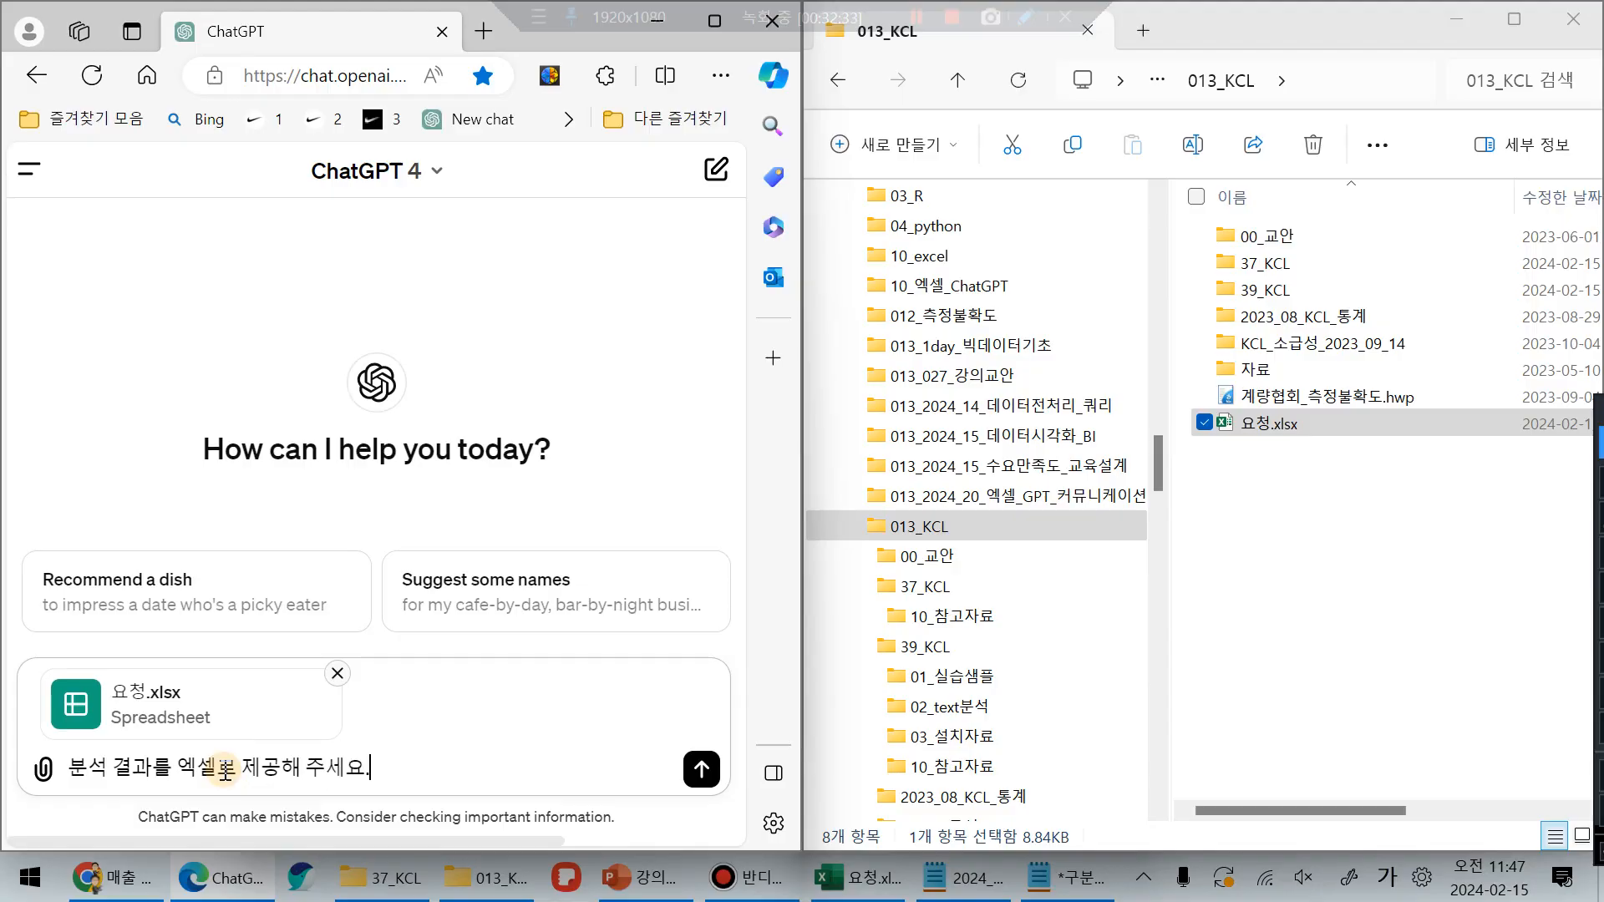
key(shift+Return)
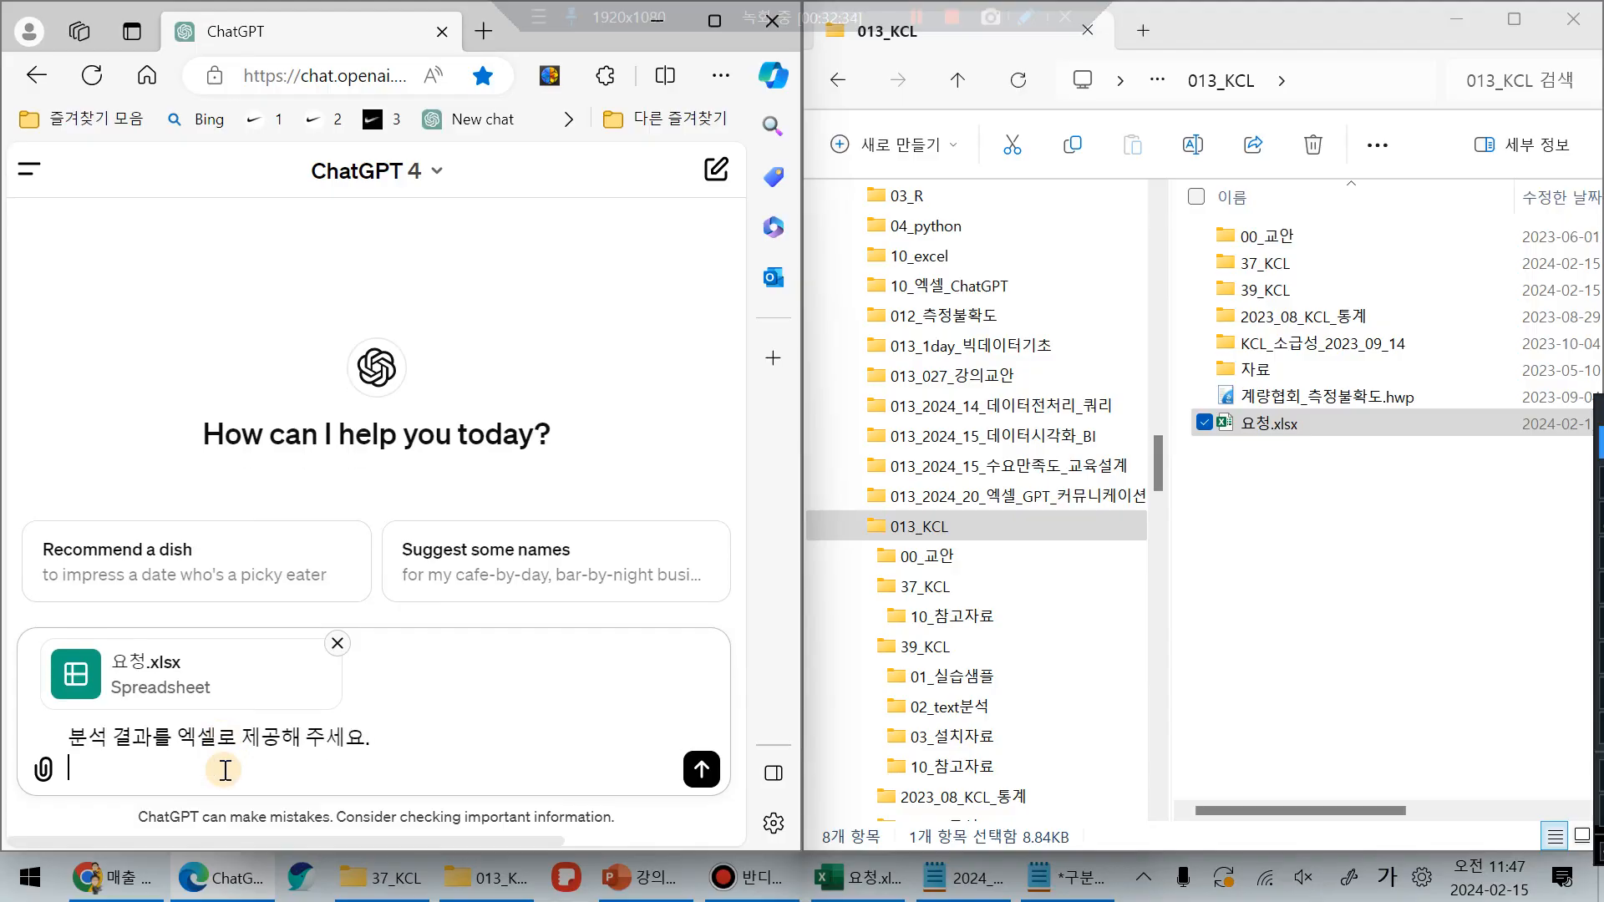
click(702, 769)
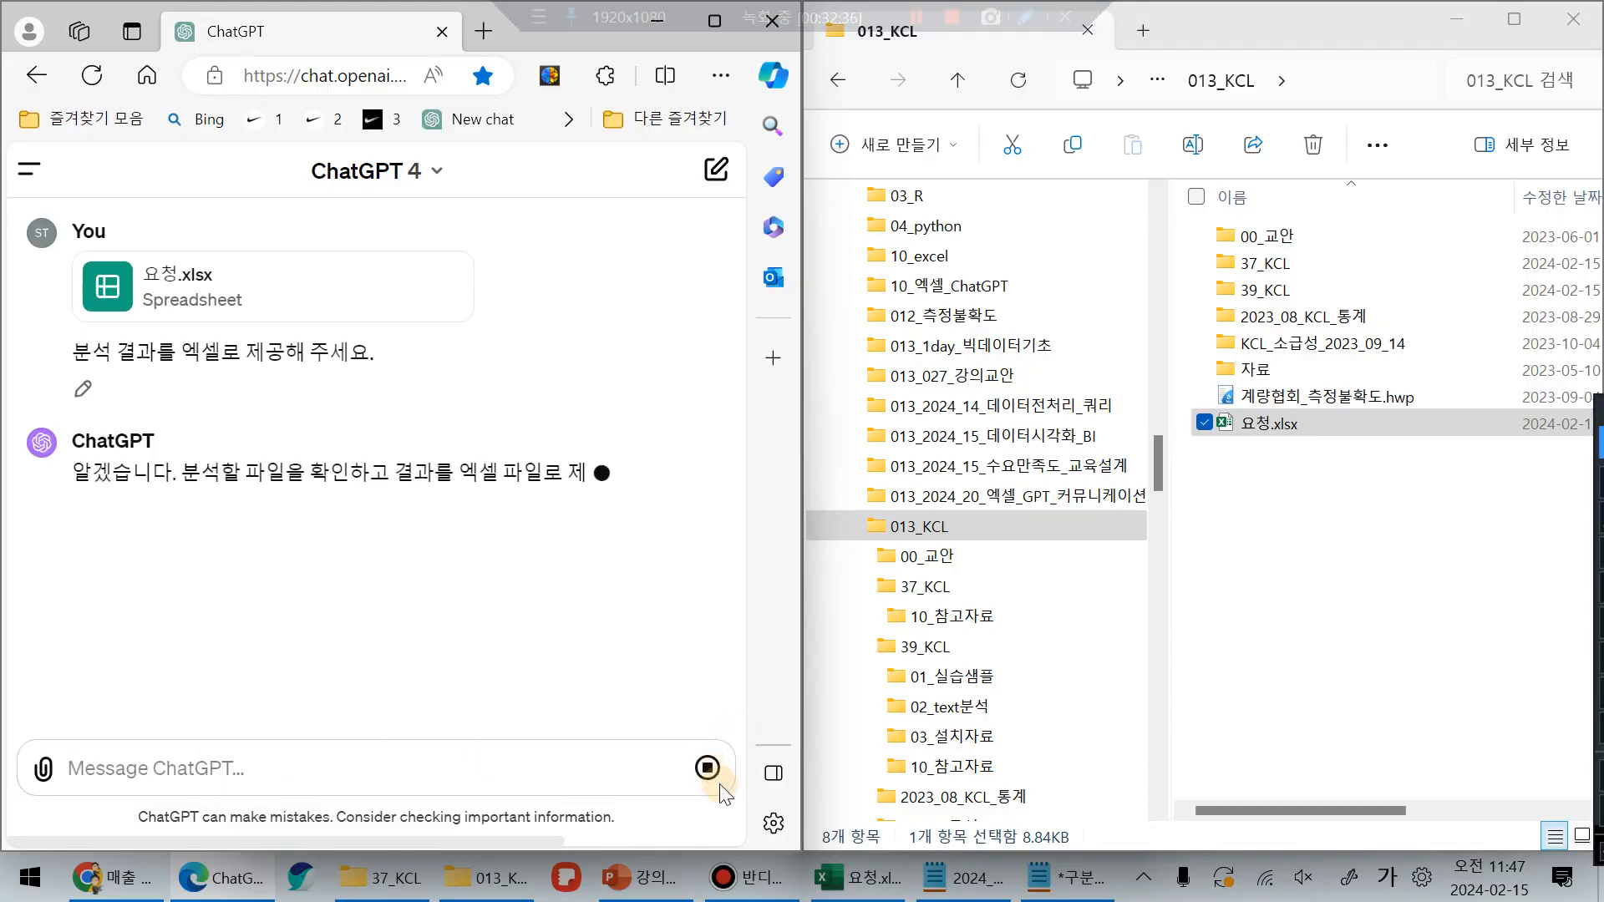
Step: Review the blank statistics cells D2:E8 in the 요청.xlsx workbook and regenerate ChatGPT's response
double_click(1275, 423)
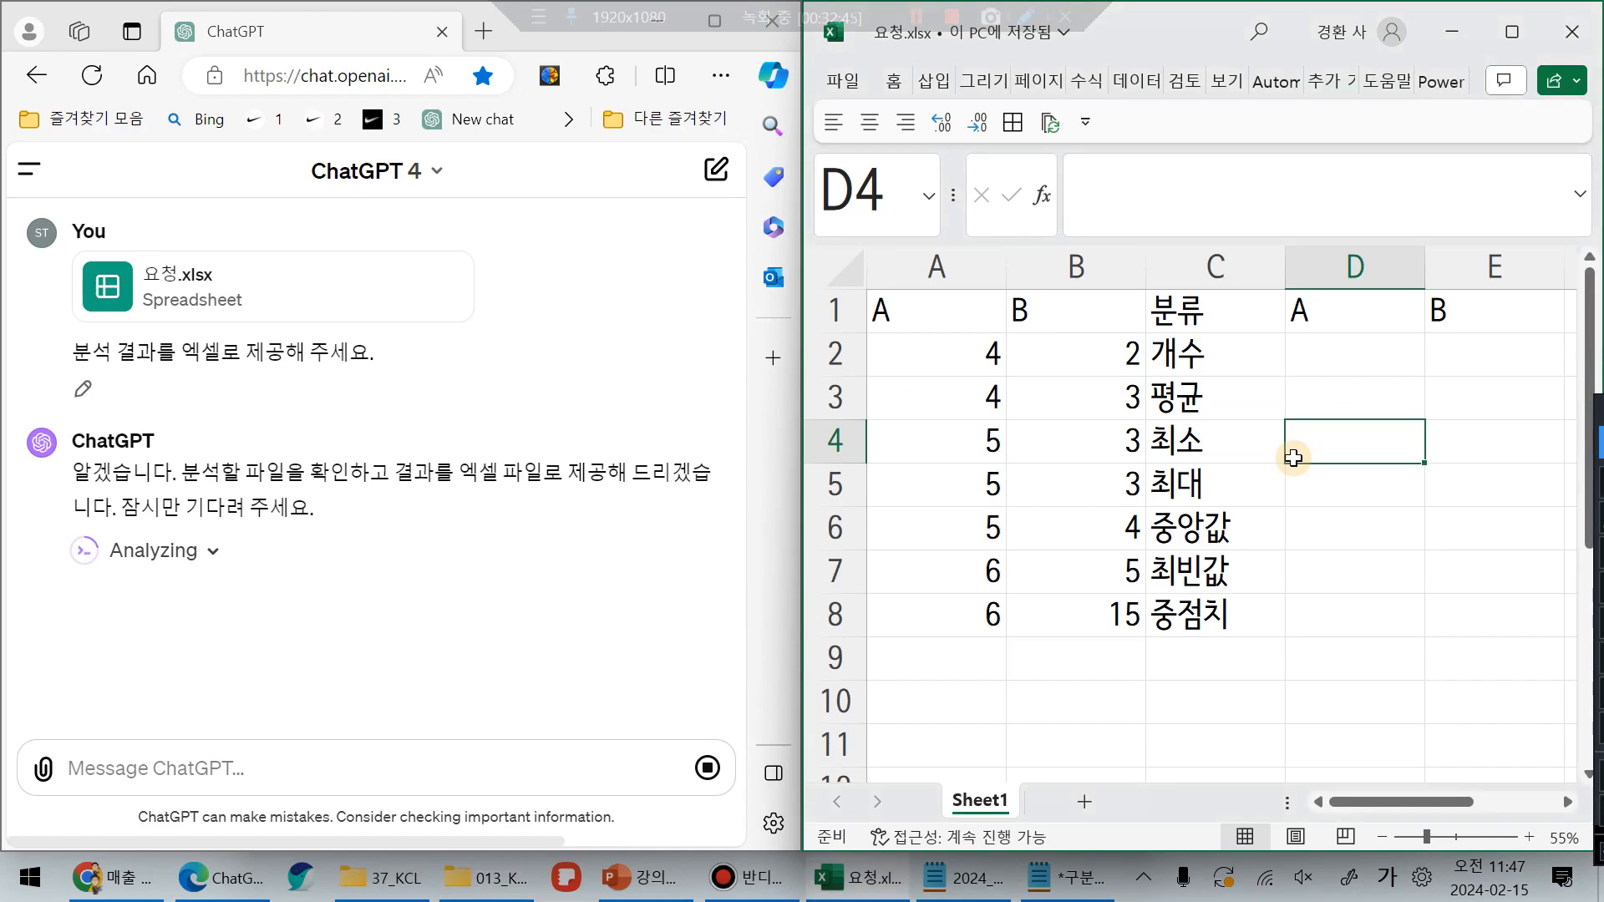
drag(1314, 358, 1461, 612)
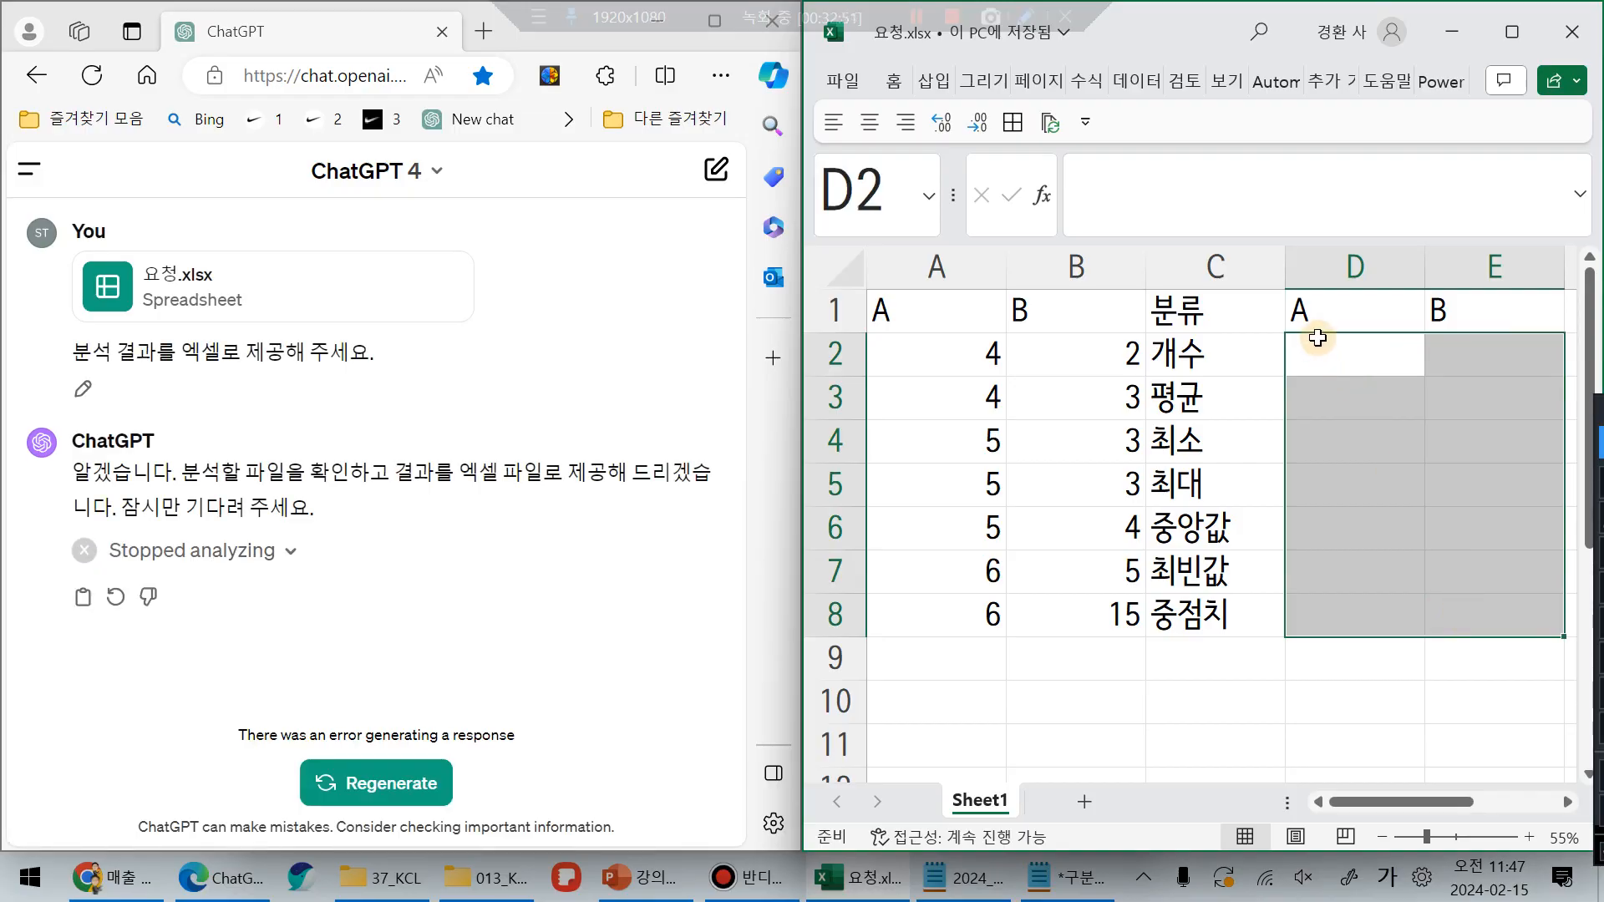
click(376, 786)
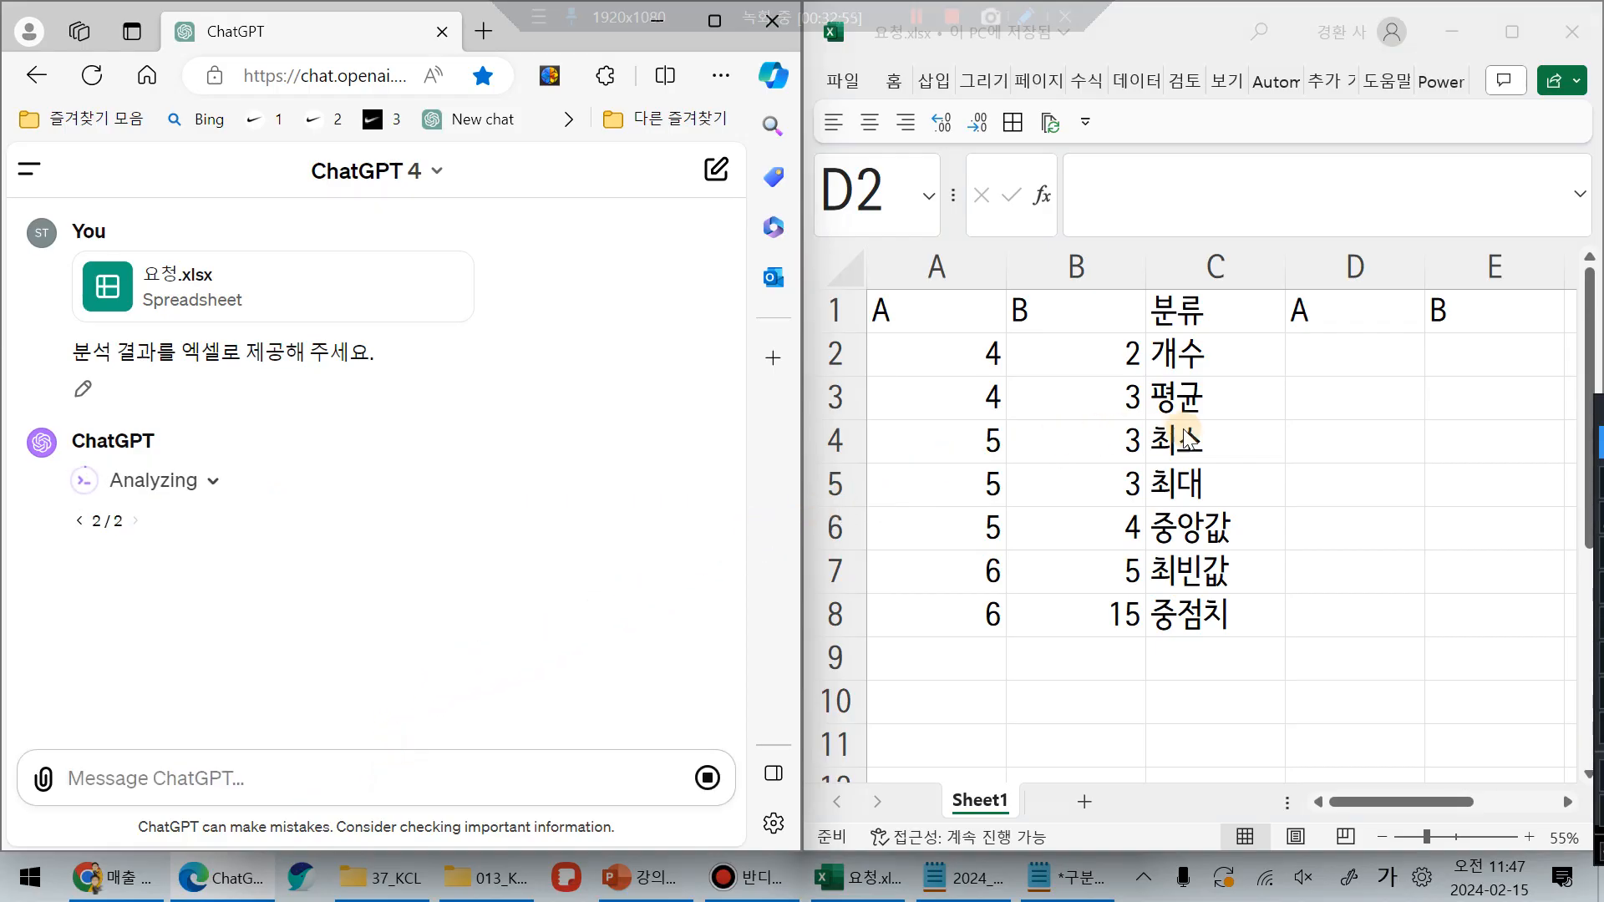
click(1337, 340)
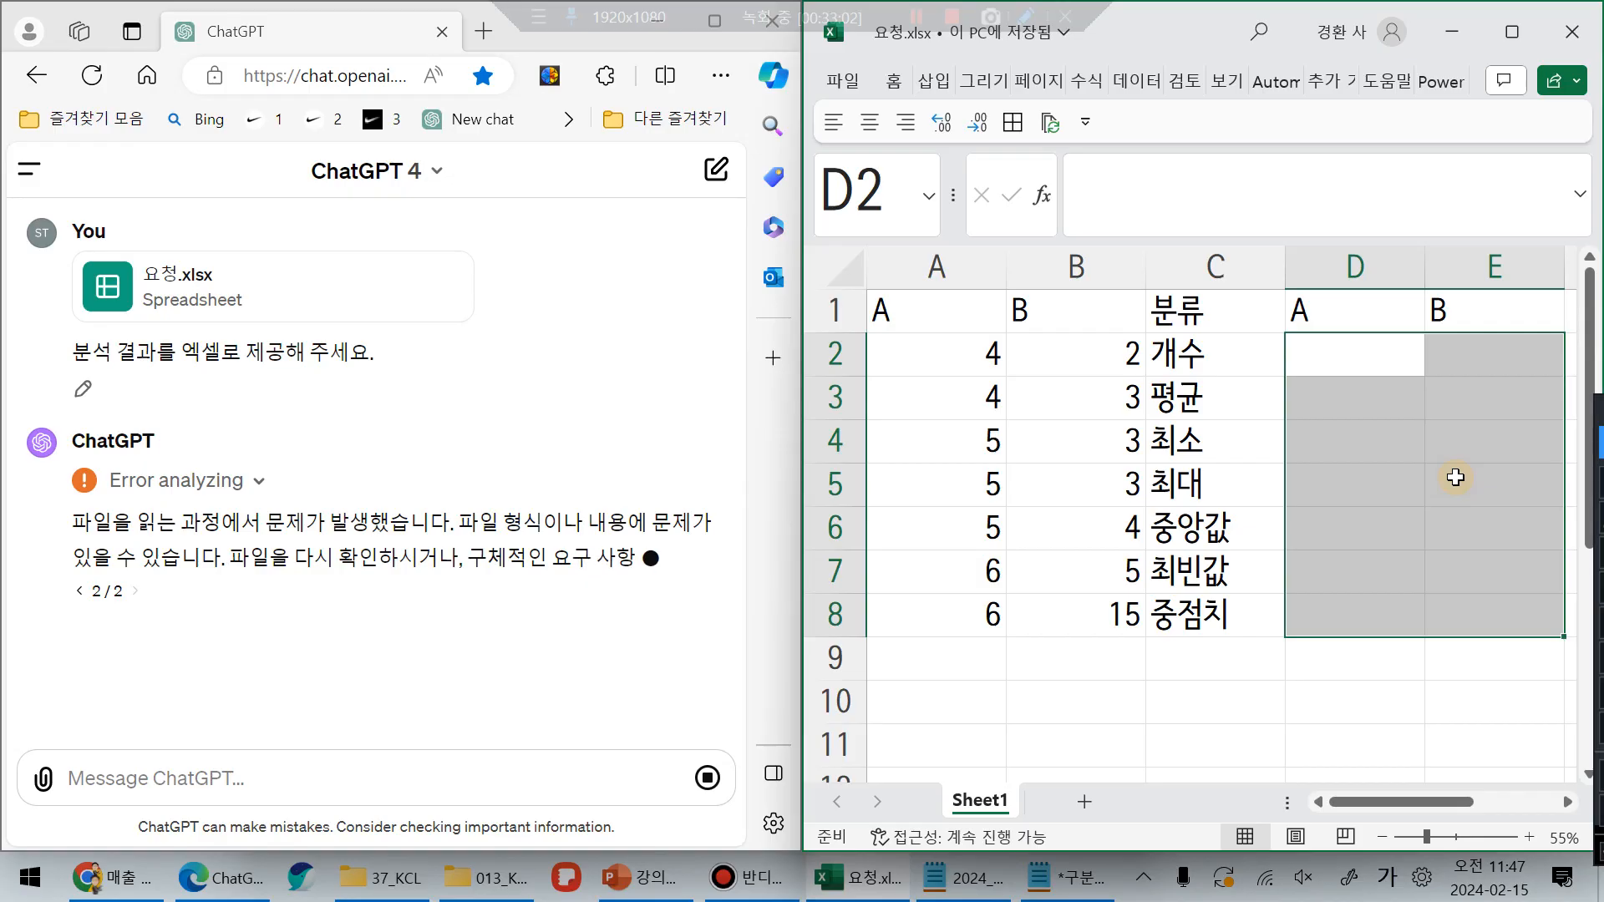
Step: Open the sent ChatGPT prompt for editing and resubmit it with its wording unchanged
click(307, 655)
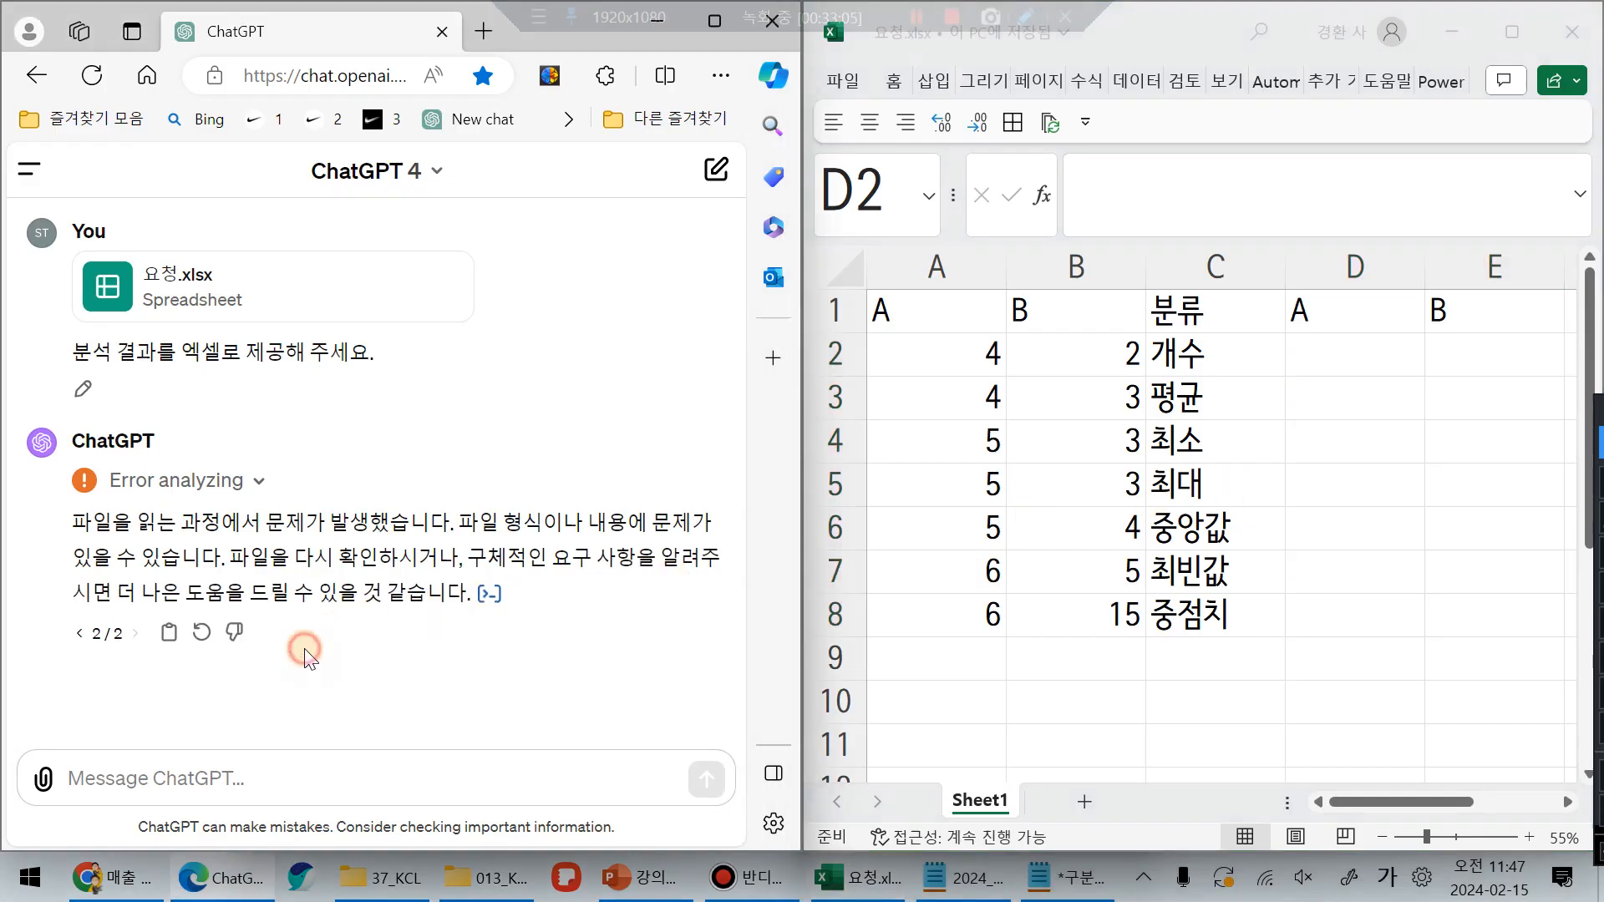
click(83, 389)
click(313, 422)
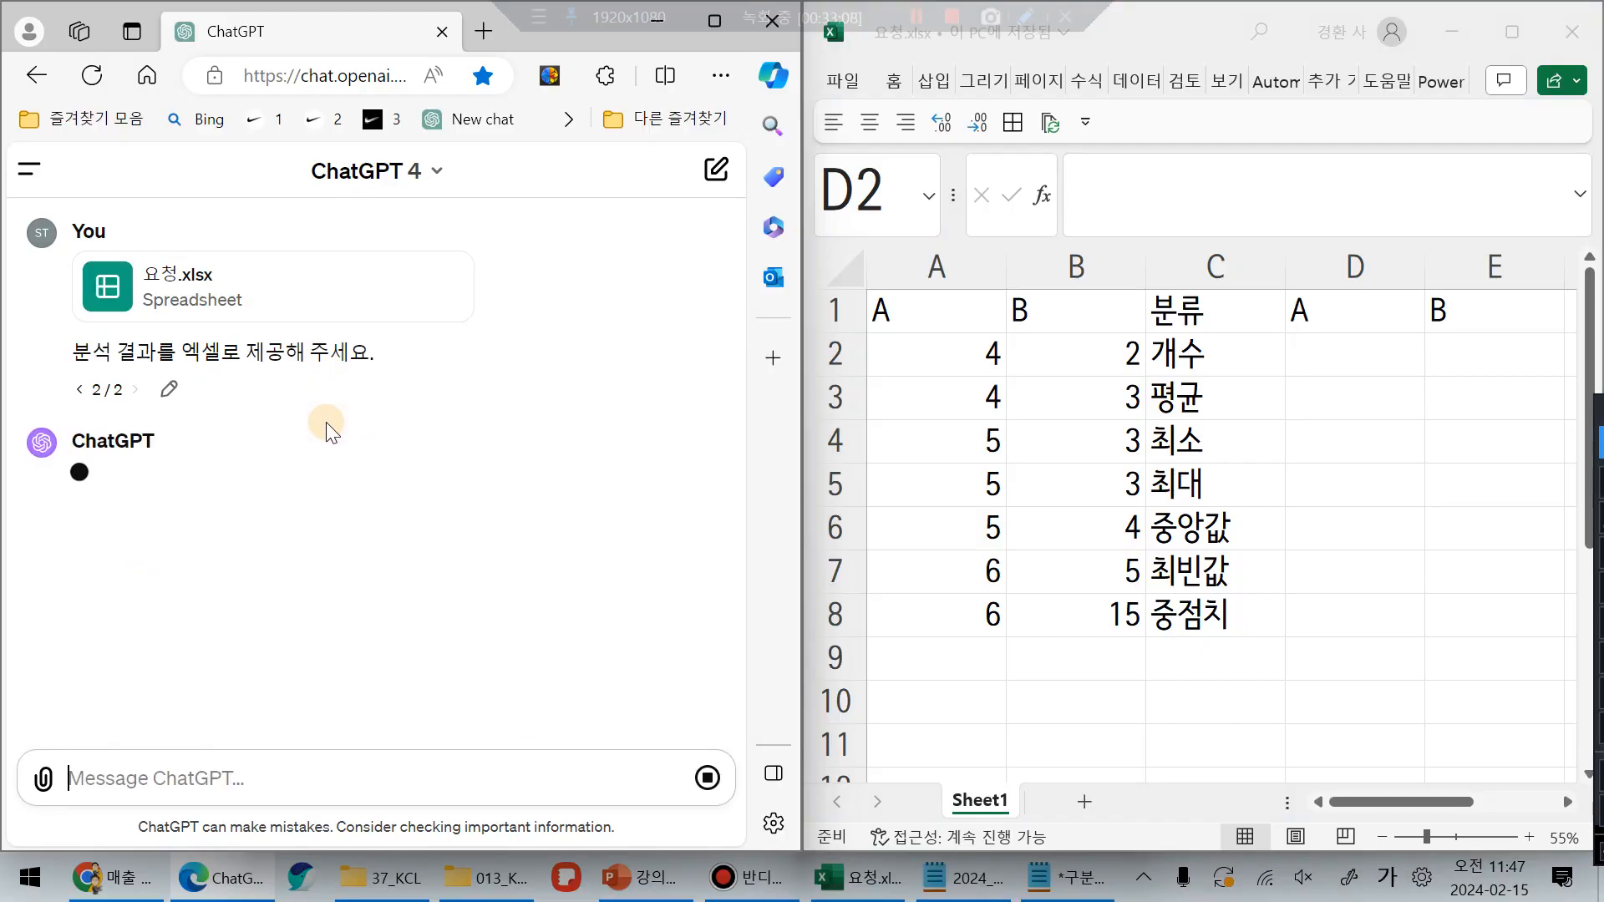
Step: Close the 요청.xlsx workbook in Excel and expand the Python code of ChatGPT's running analysis
click(1225, 46)
click(1571, 34)
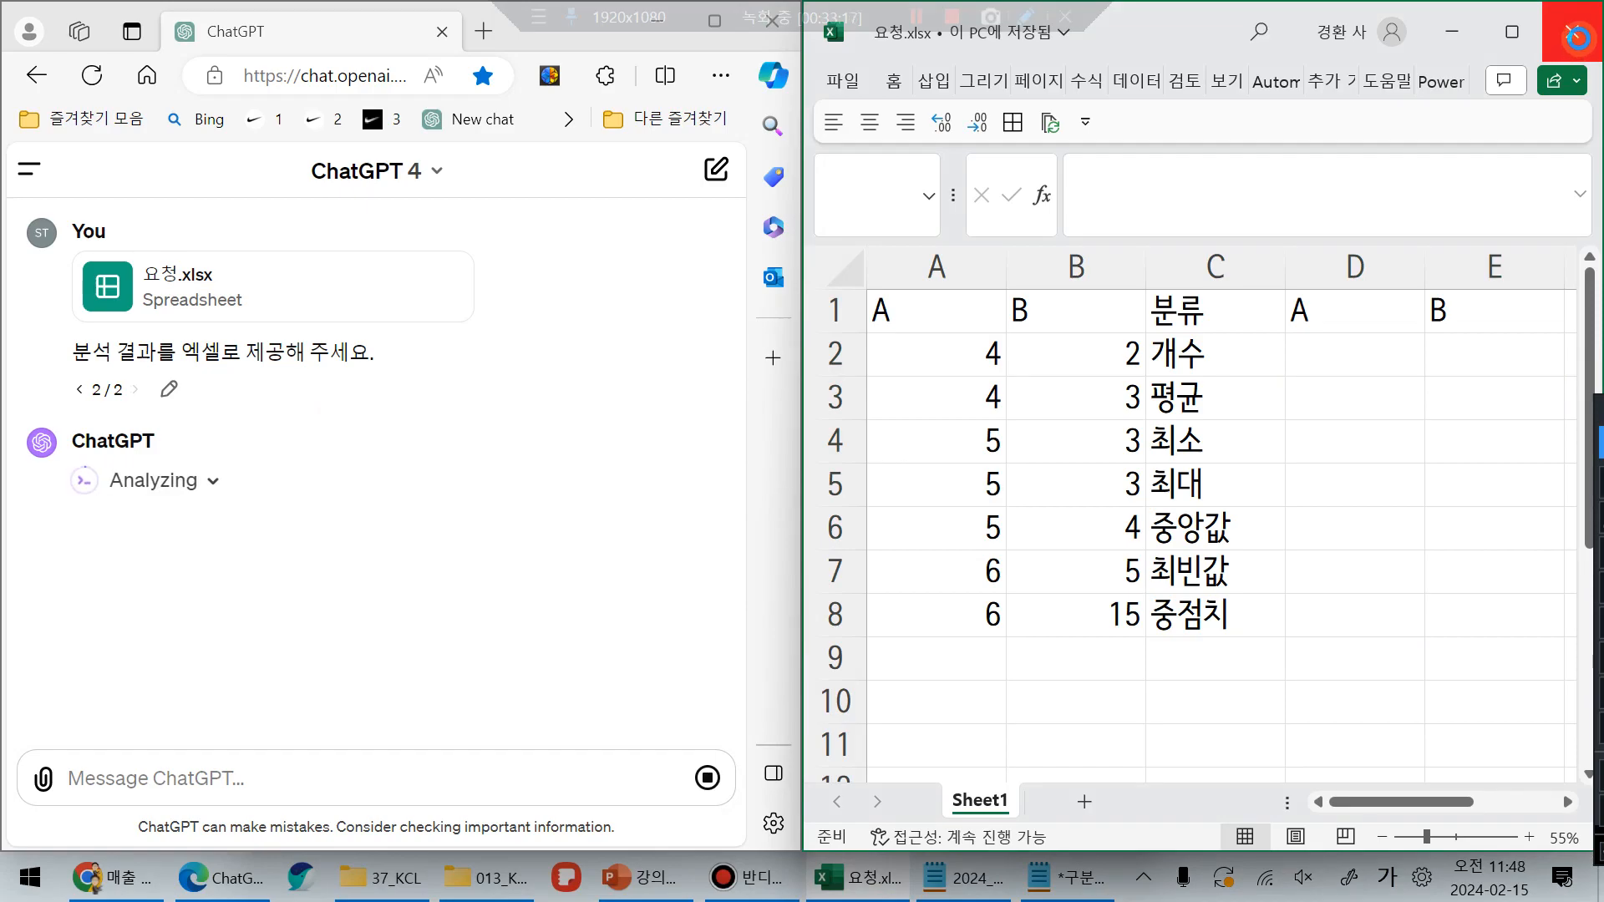
click(213, 482)
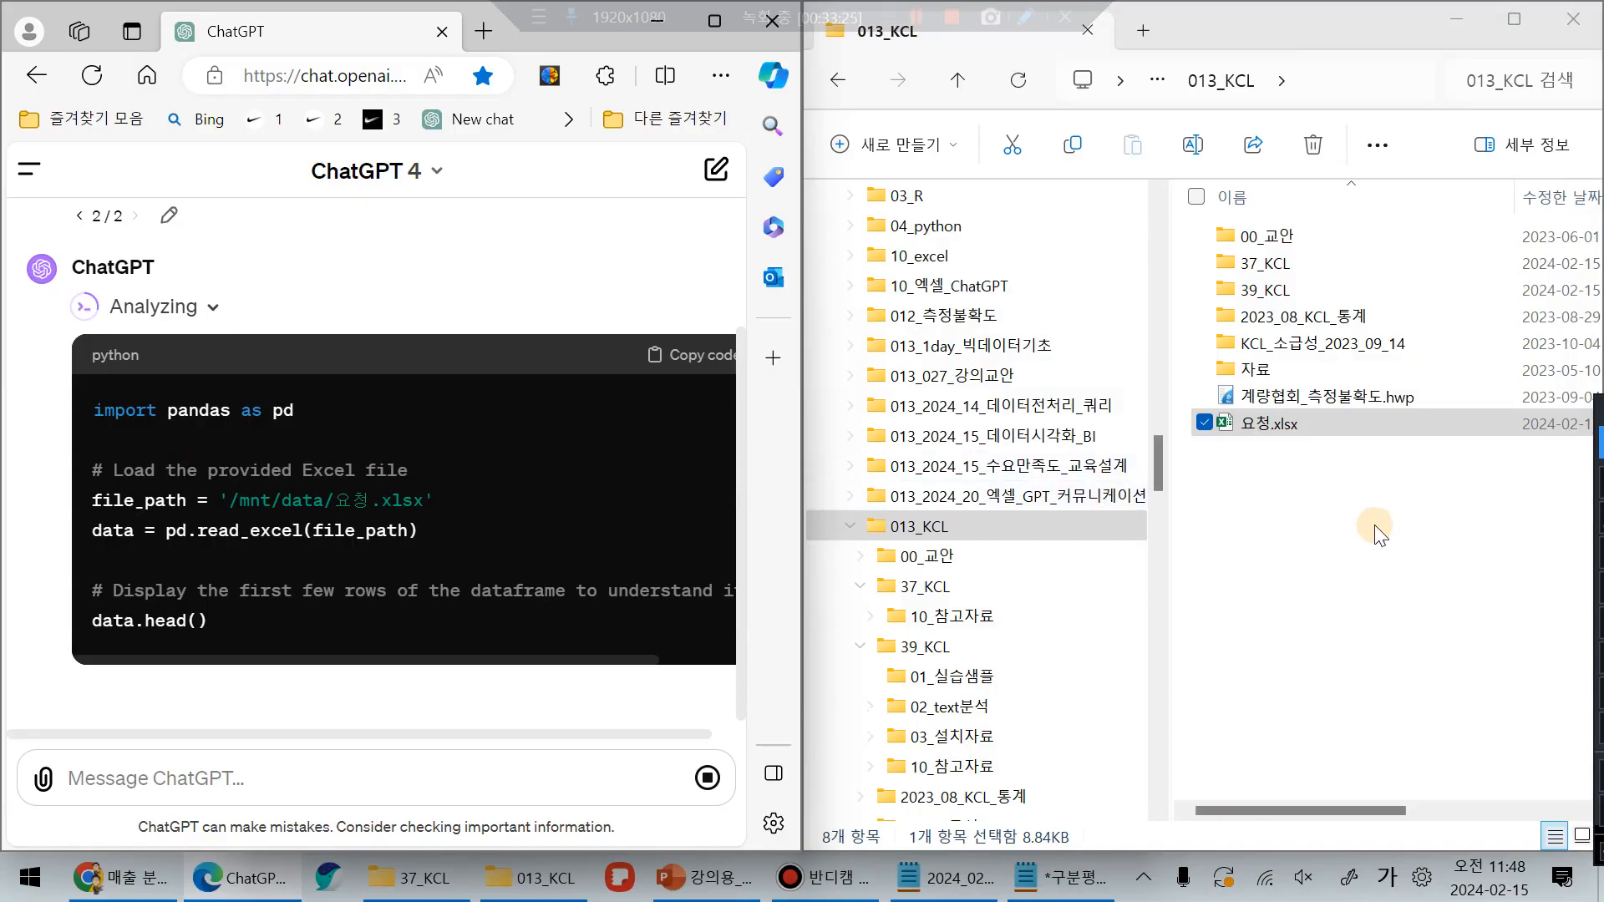
click(1326, 434)
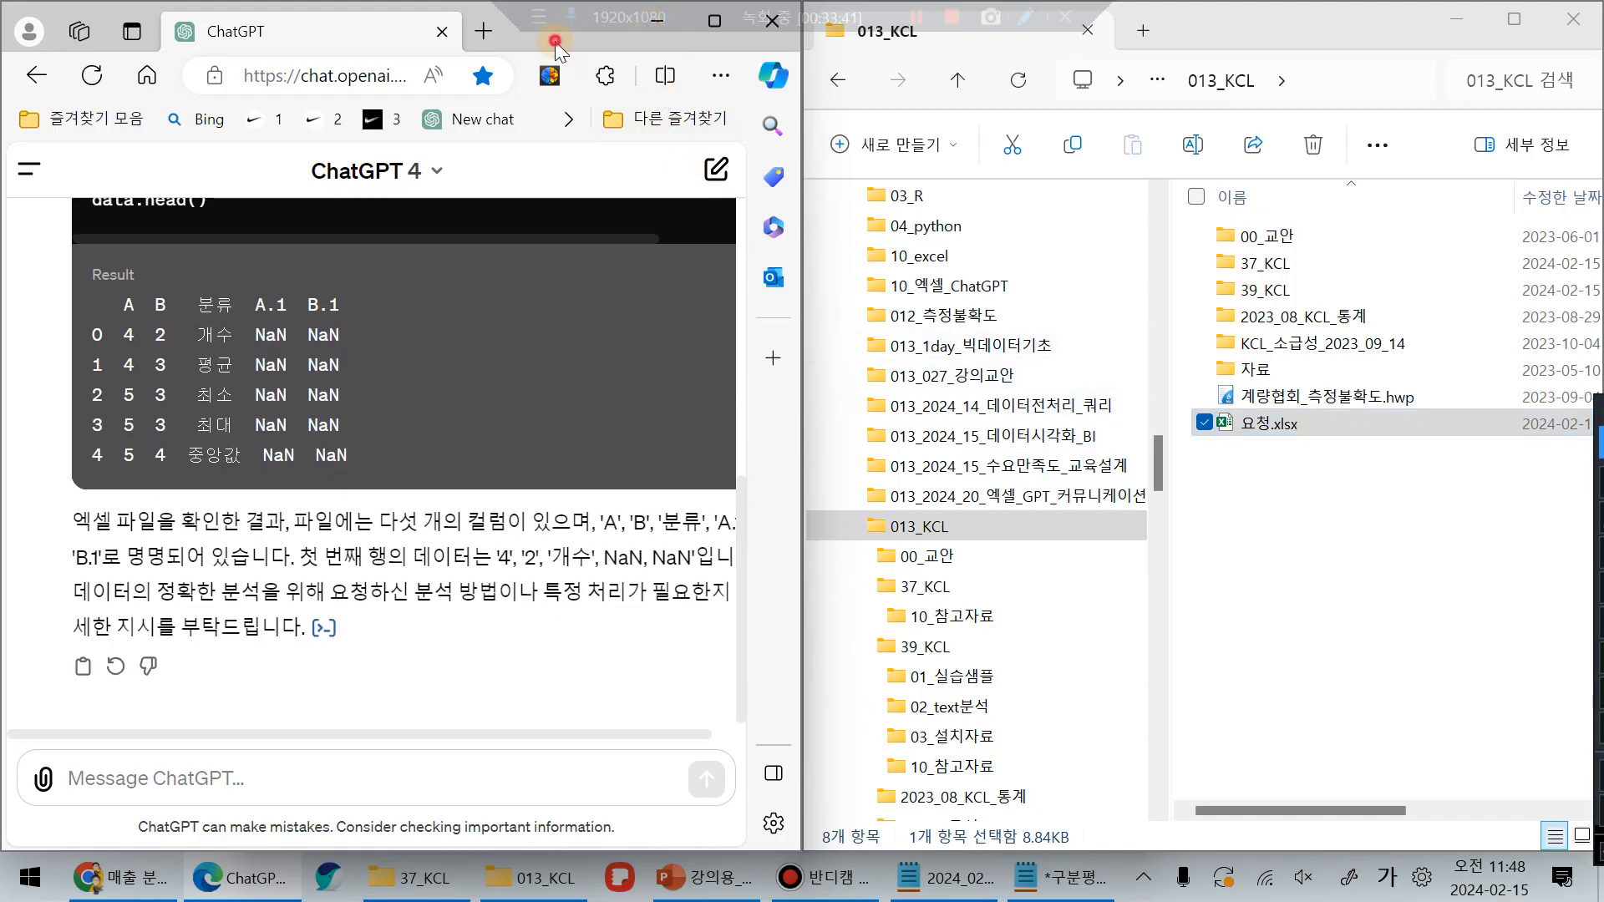
Step: Maximize the ChatGPT browser window and send the follow-up request "계산해줘"
drag(555, 36, 724, 102)
click(733, 88)
click(644, 790)
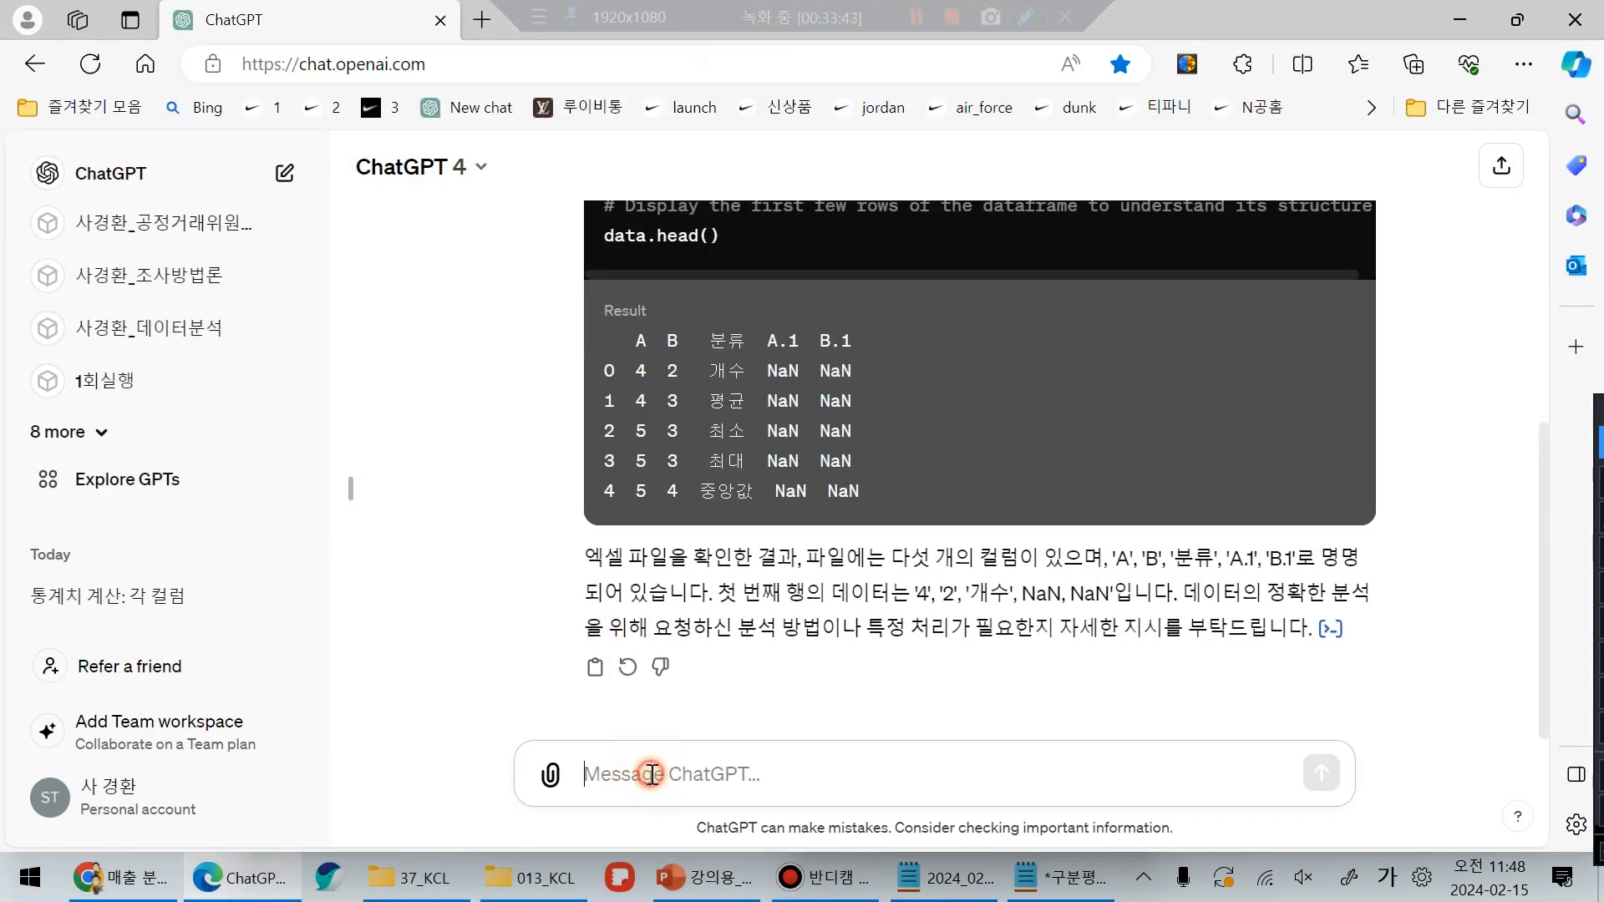
text(ㄱ)
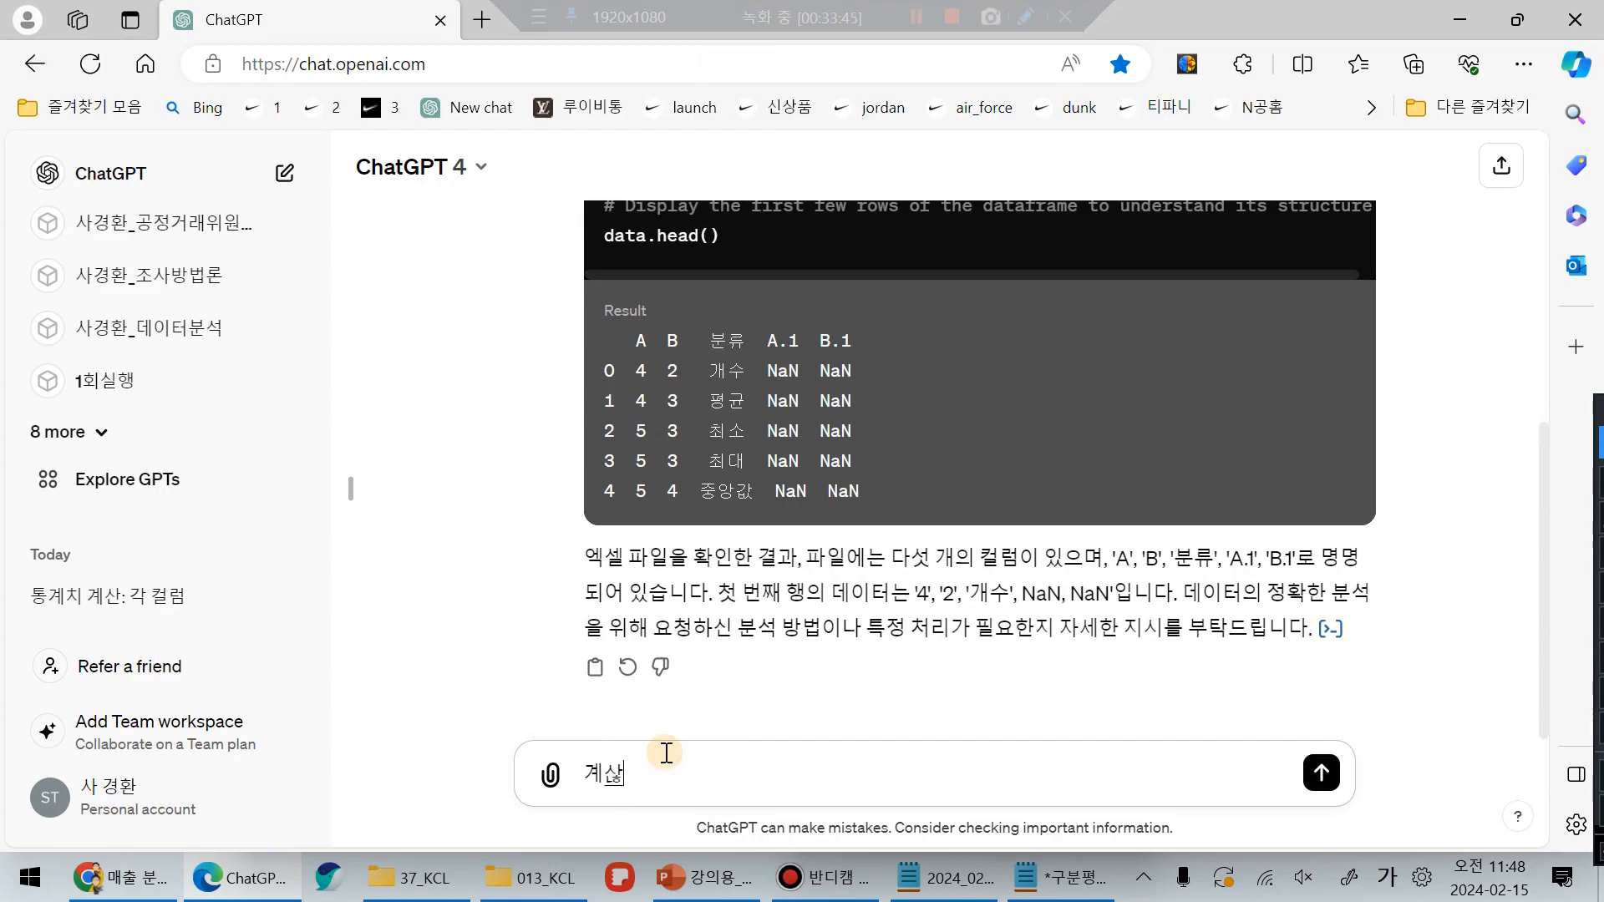
text(산해줘)
click(1321, 773)
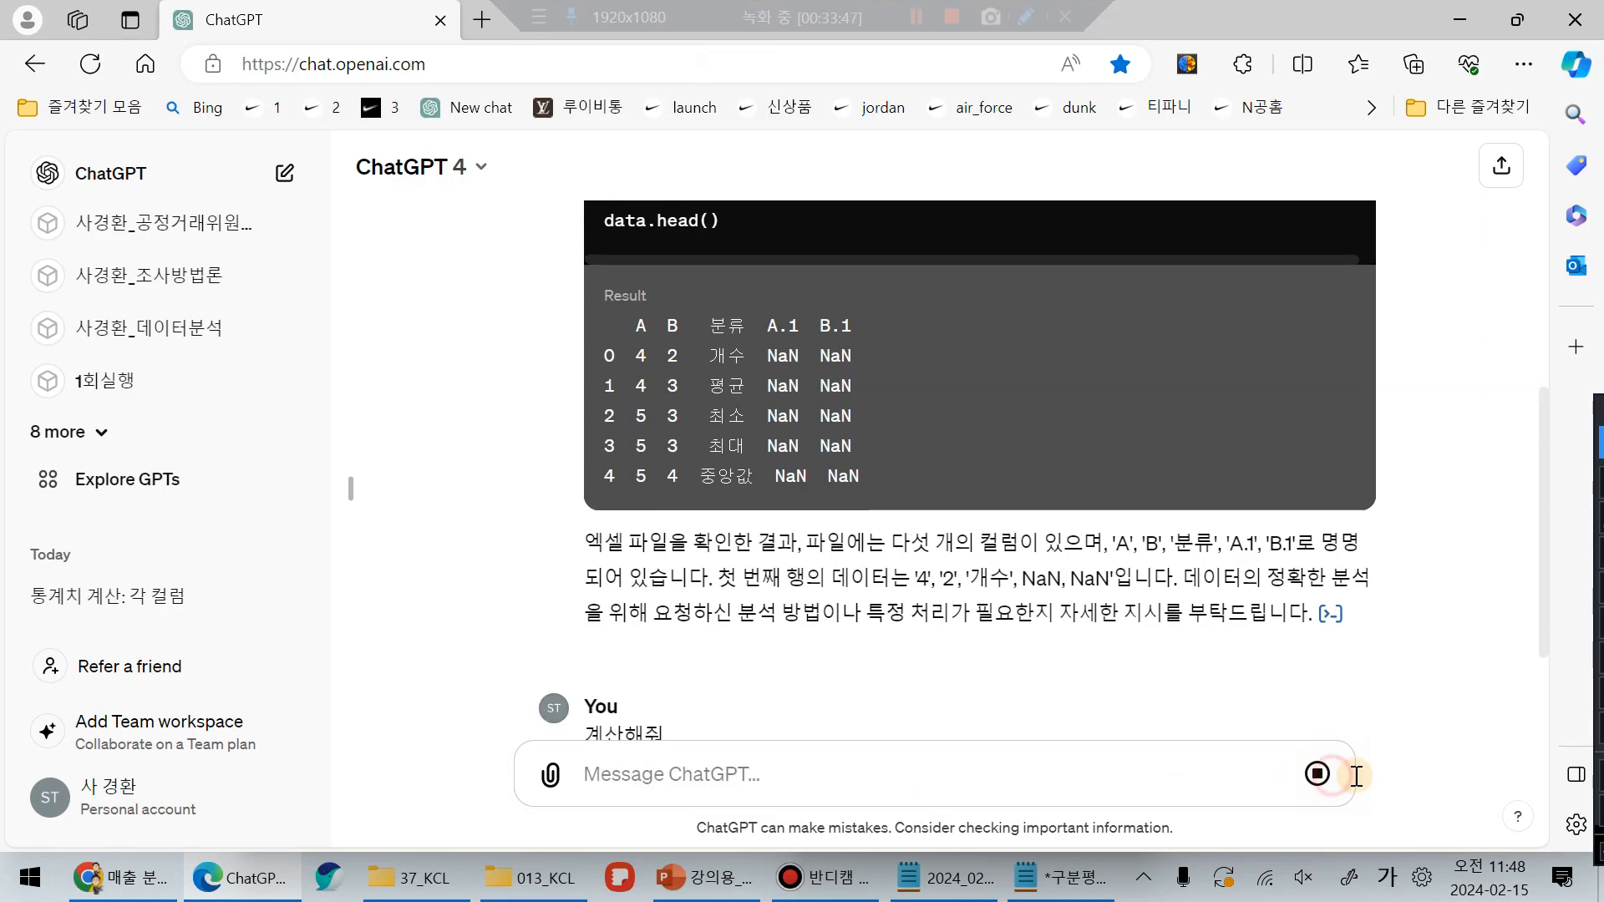